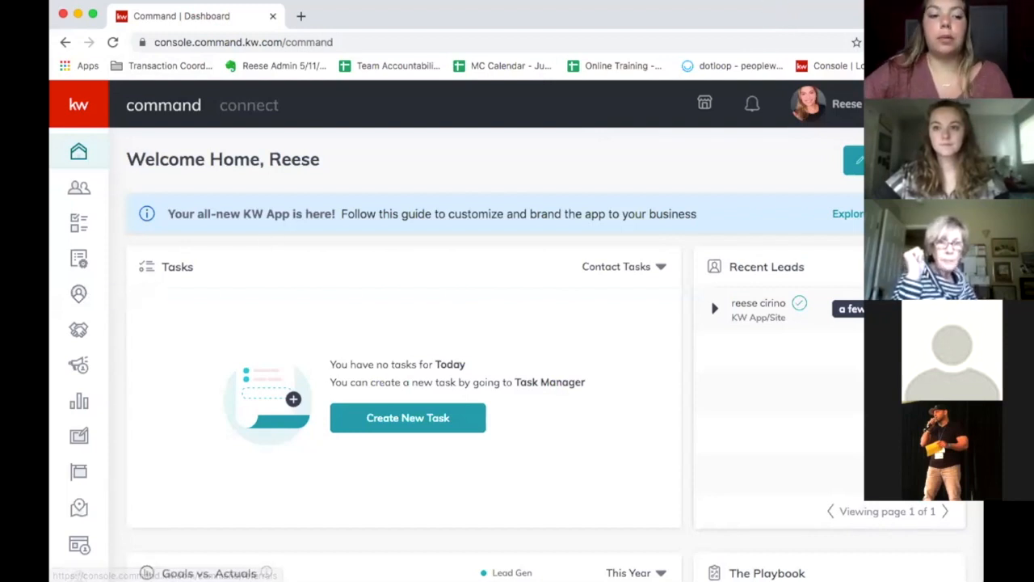
- Open My SmartPlans to view the 14 People Plans with their durations and touch counts
left_click(24, 297)
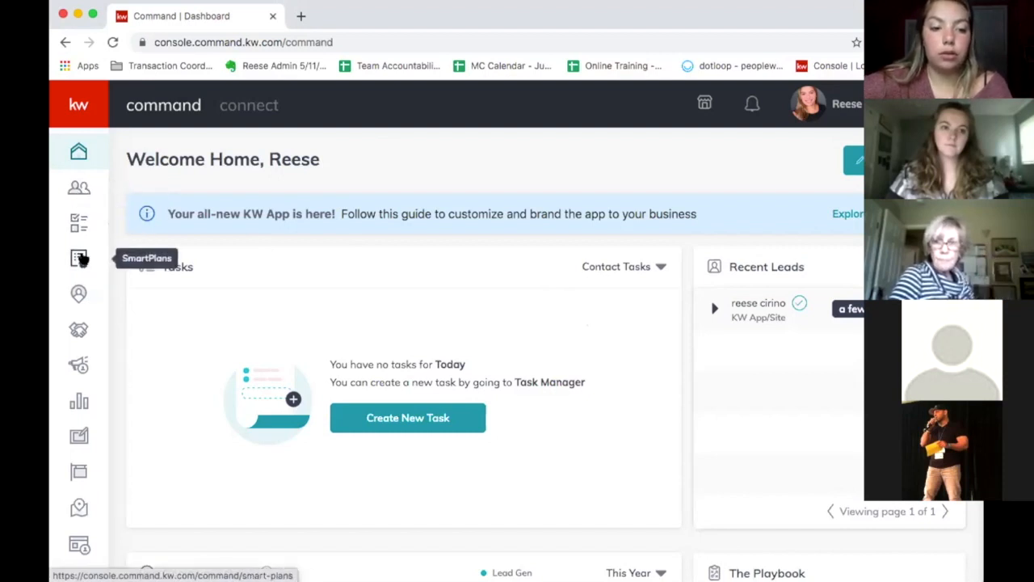
left_click(79, 261)
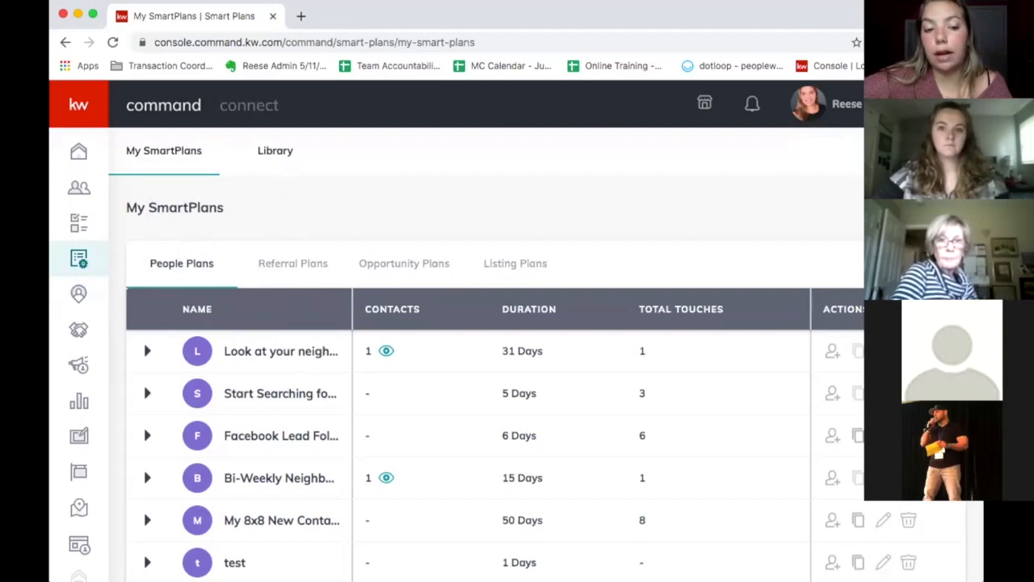
scroll(320, 399, "down", 3)
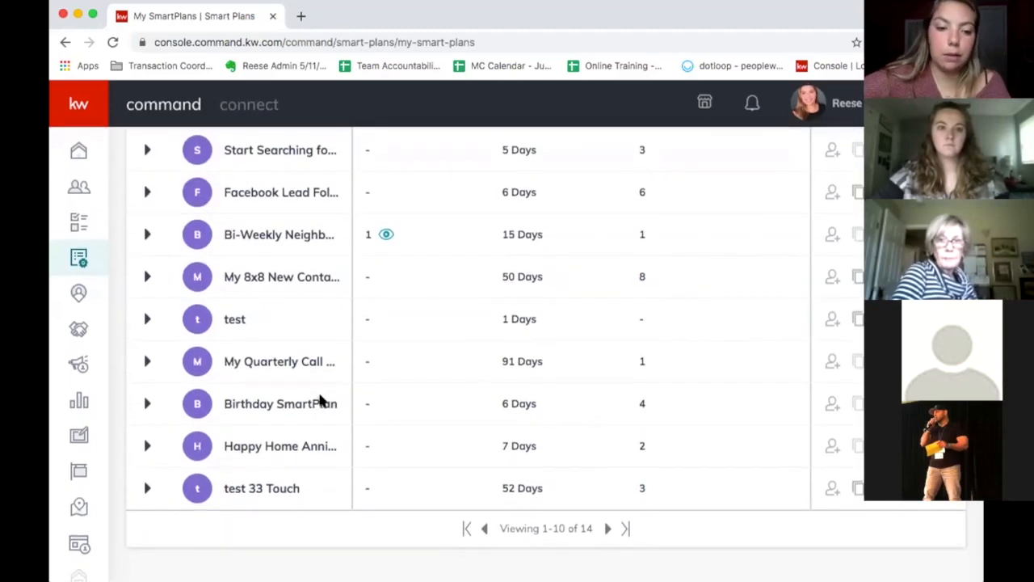
scroll(319, 394, "up", 4)
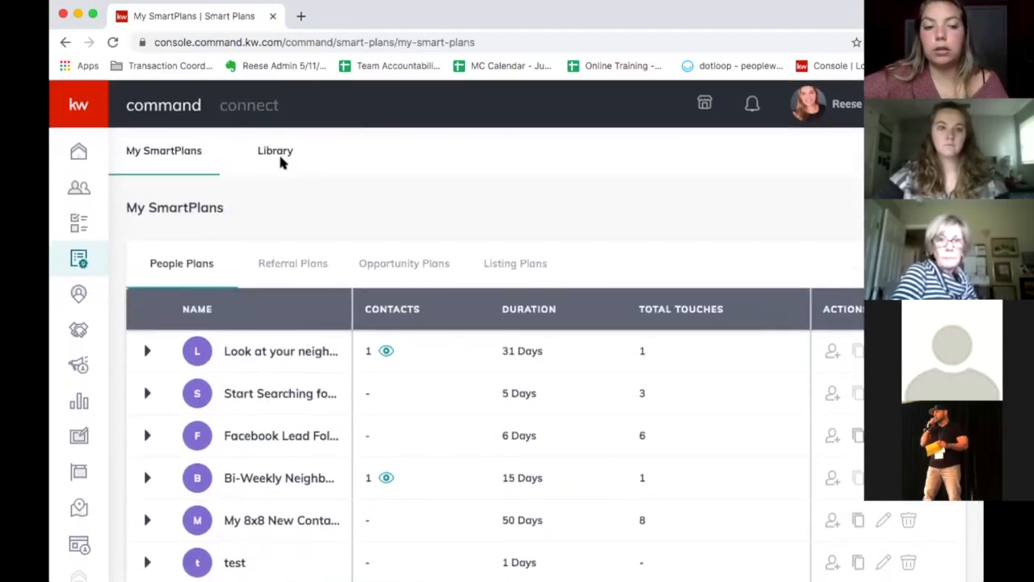
- Open the SmartPlans Library and browse the first Keller Williams plan cards
left_click(277, 154)
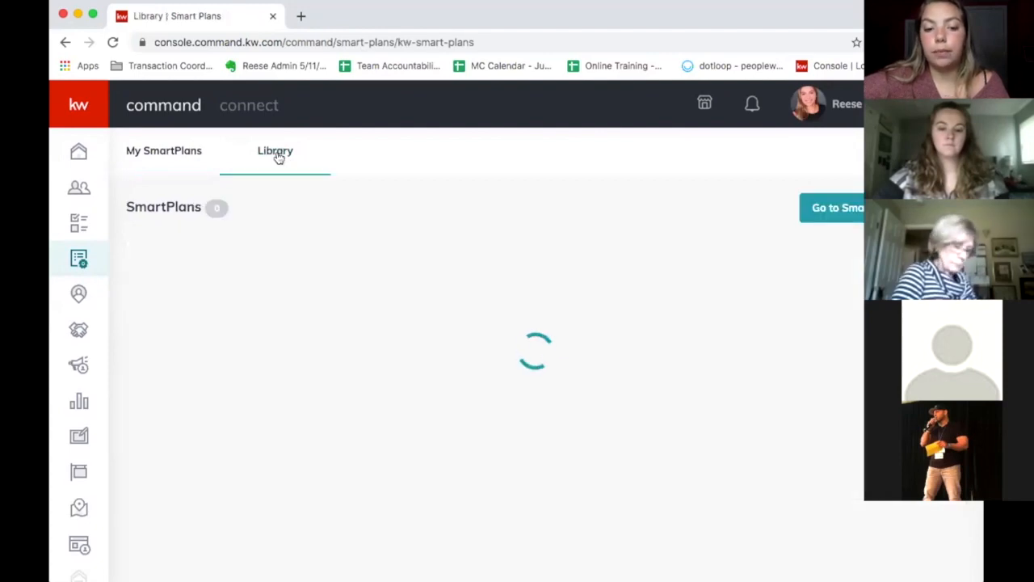
scroll(308, 429, "down", 2)
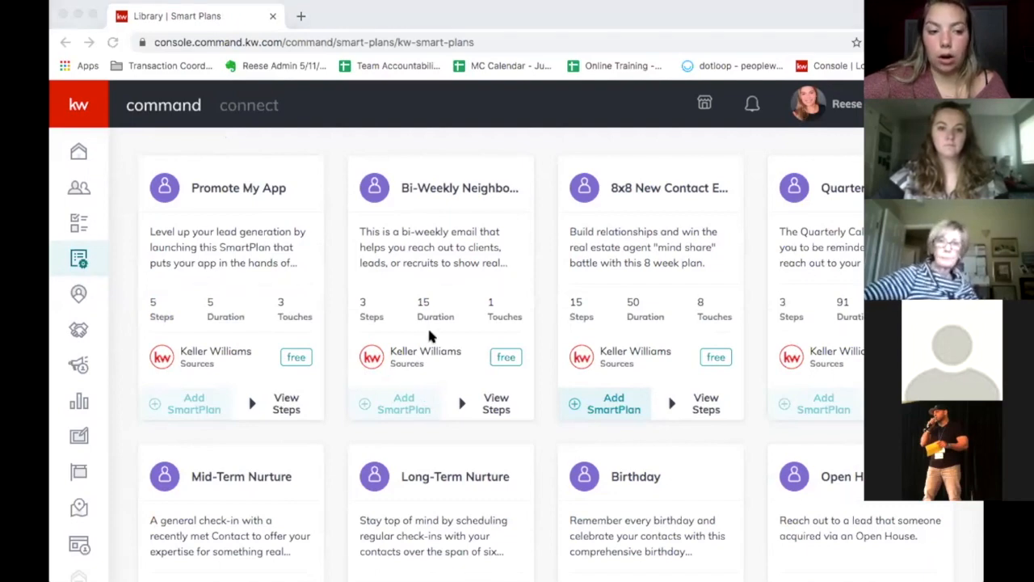
left_click(472, 264)
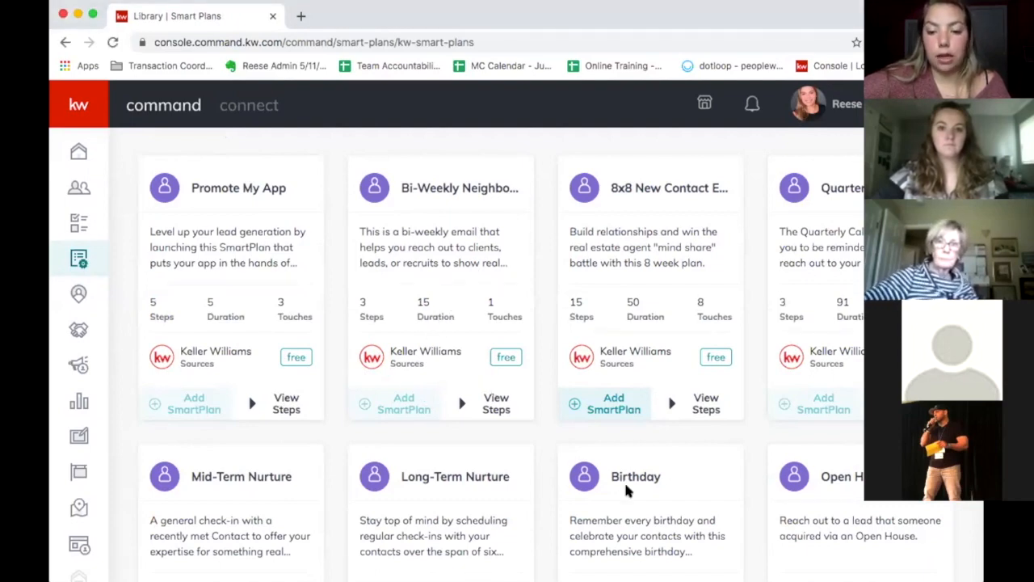
scroll(624, 480, "down", 3)
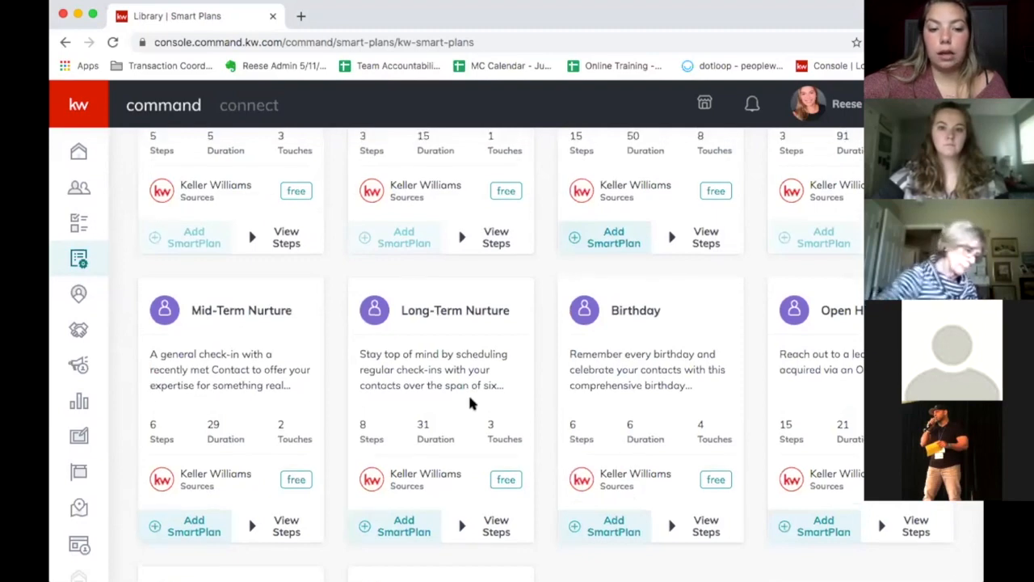
scroll(468, 400, "up", 3)
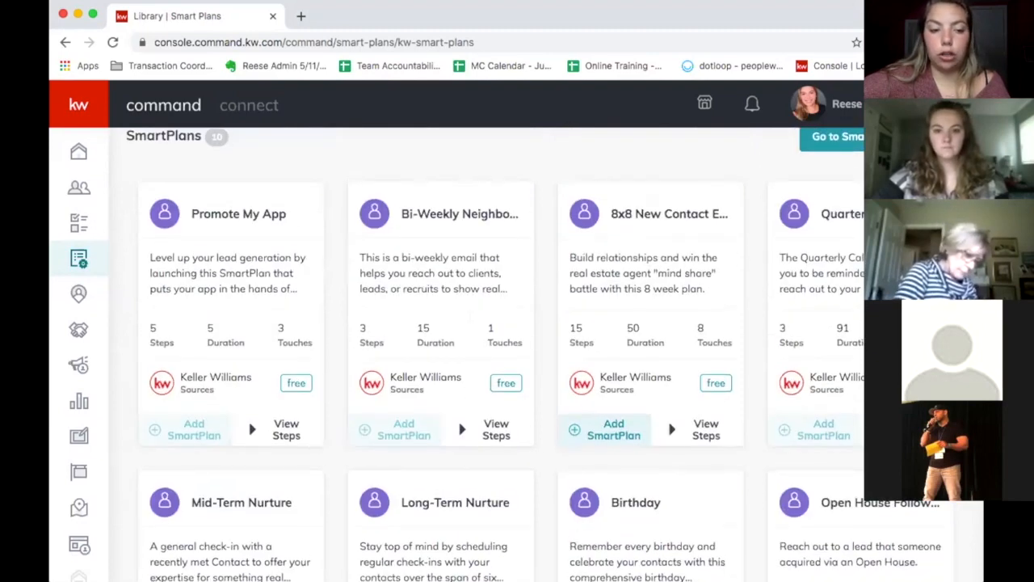
left_click(616, 388)
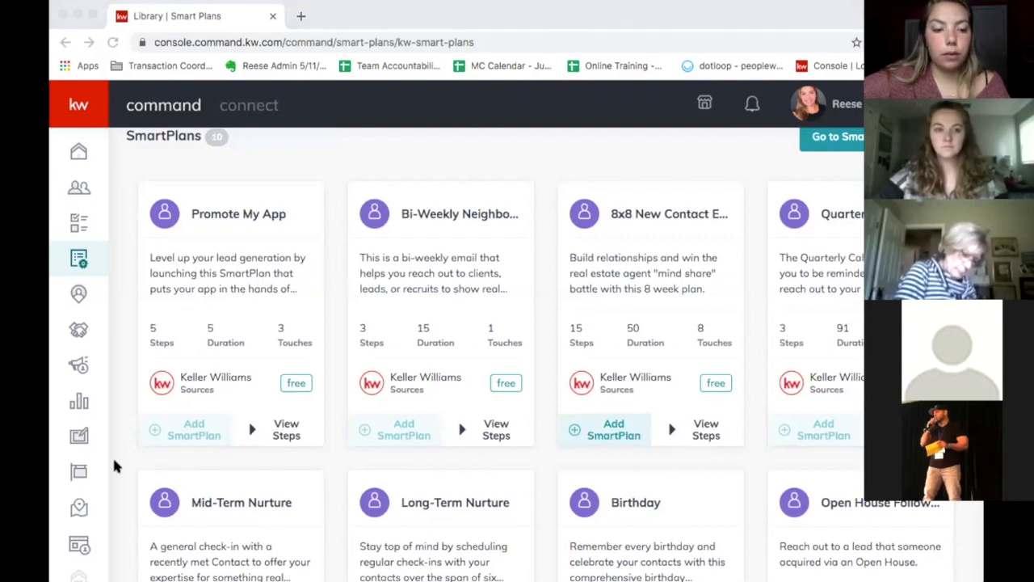
left_click(472, 404)
scroll(472, 404, "down", 5)
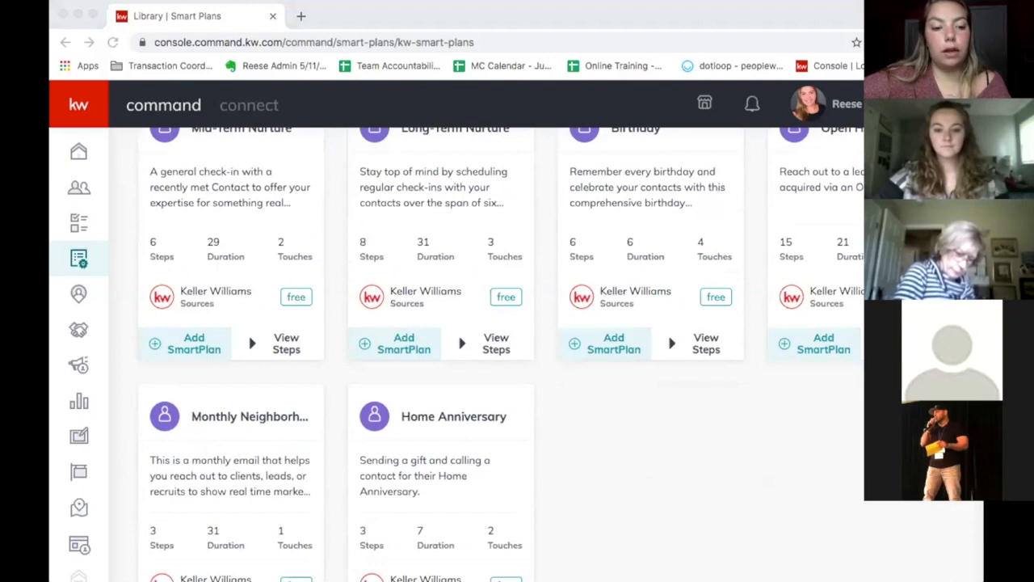
left_click(555, 421)
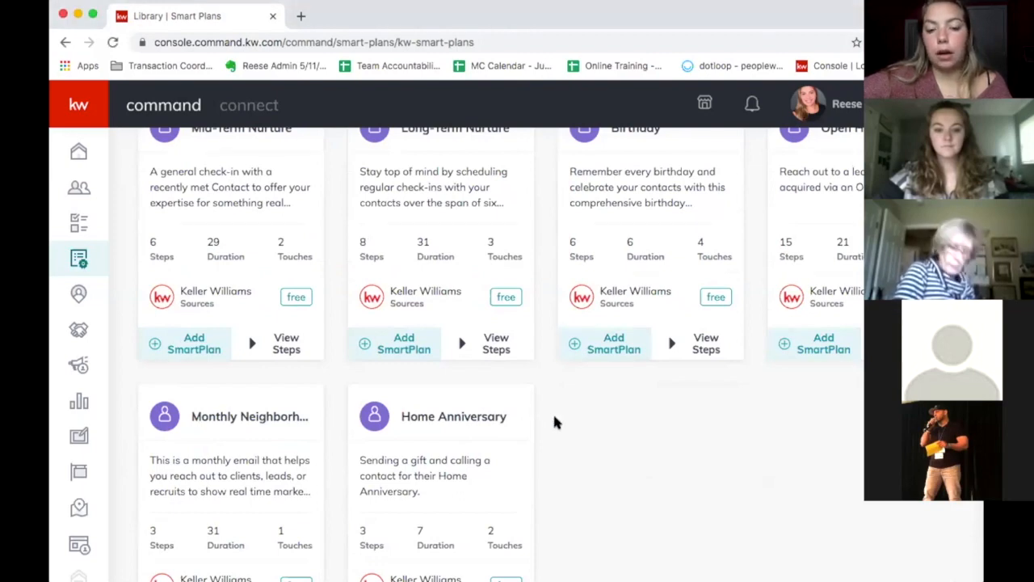
scroll(554, 421, "up", 3)
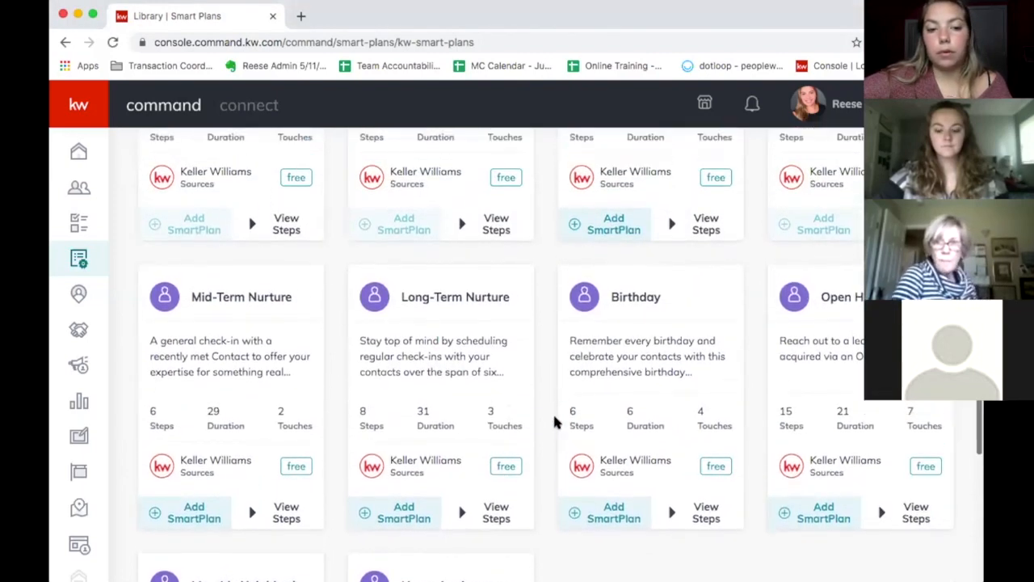
scroll(554, 421, "up", 3)
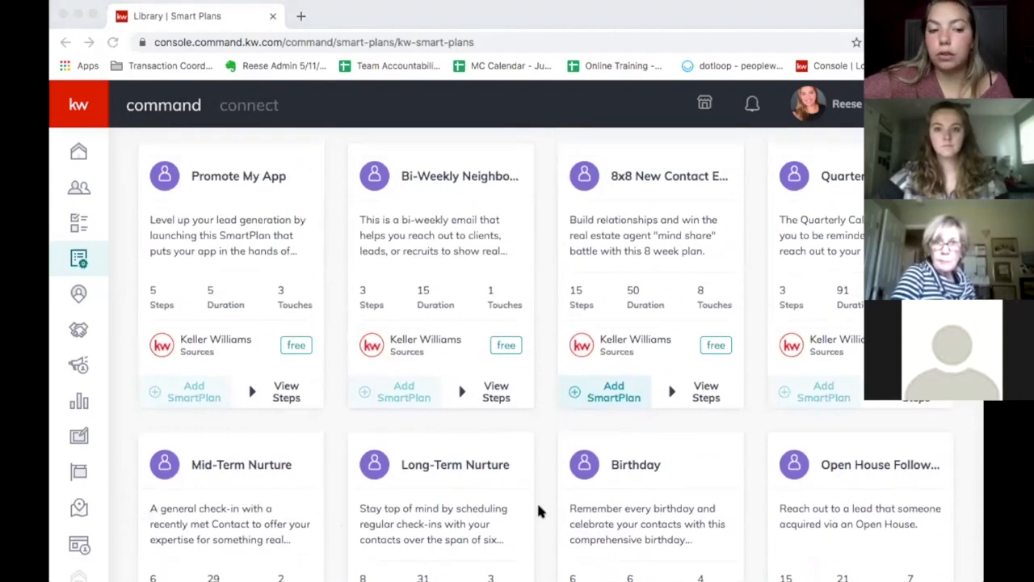
- Look through the remaining Library cards such as Promote My App, Birthday and Home Anniversary
left_click(725, 552)
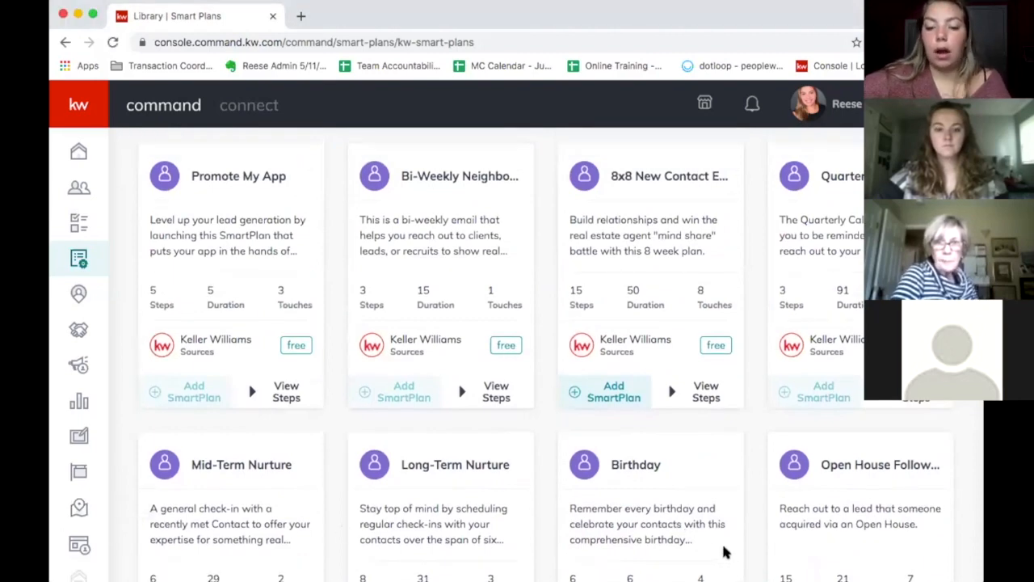
scroll(724, 551, "down", 5)
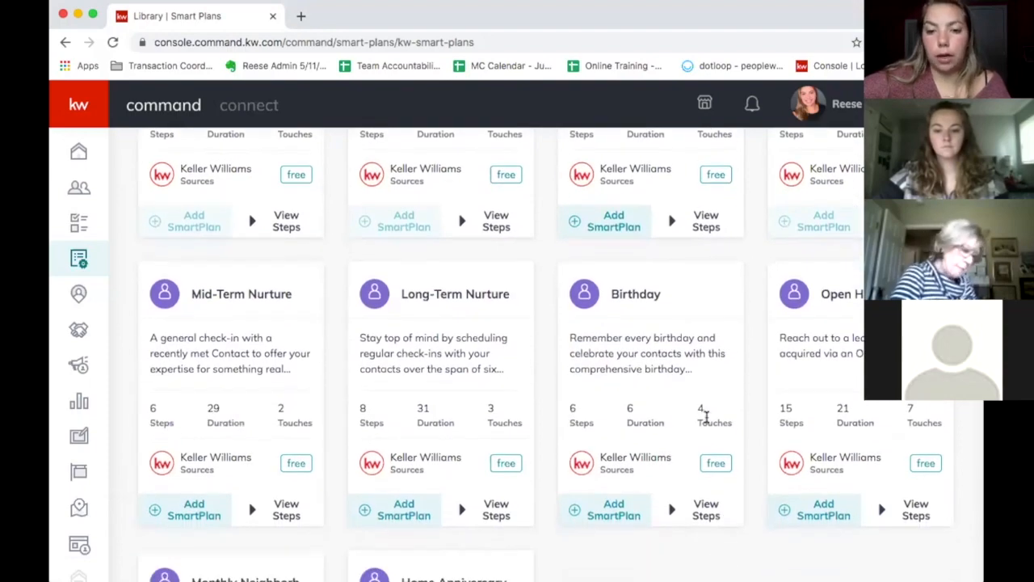
scroll(706, 417, "up", 3)
scroll(707, 488, "up", 5)
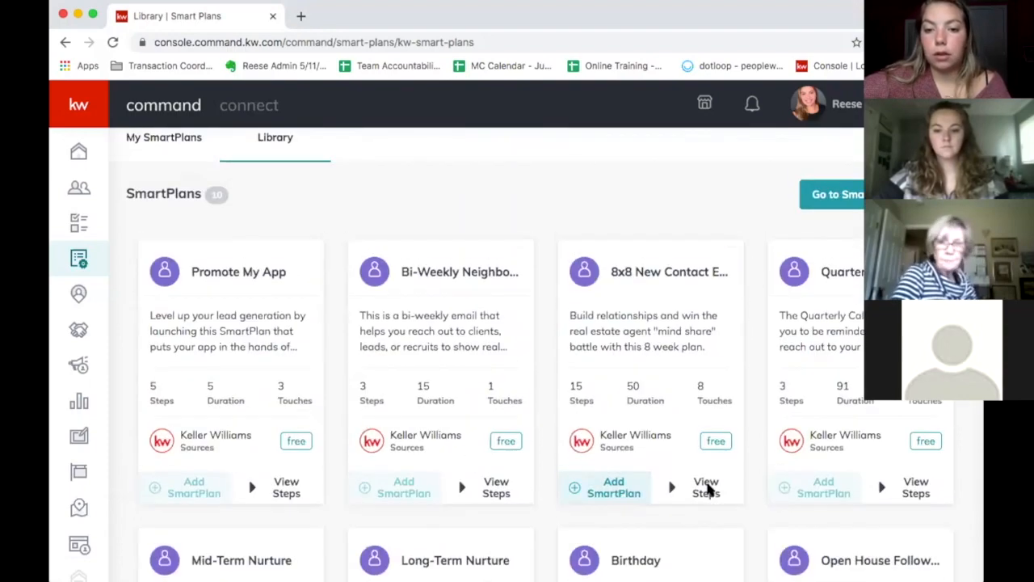
scroll(707, 489, "down", 10)
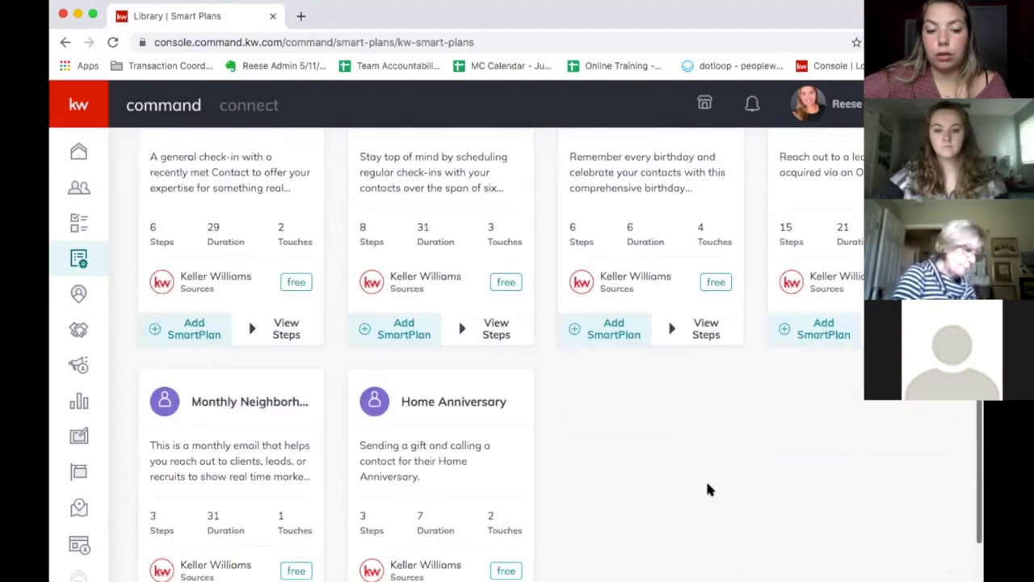
scroll(707, 489, "up", 3)
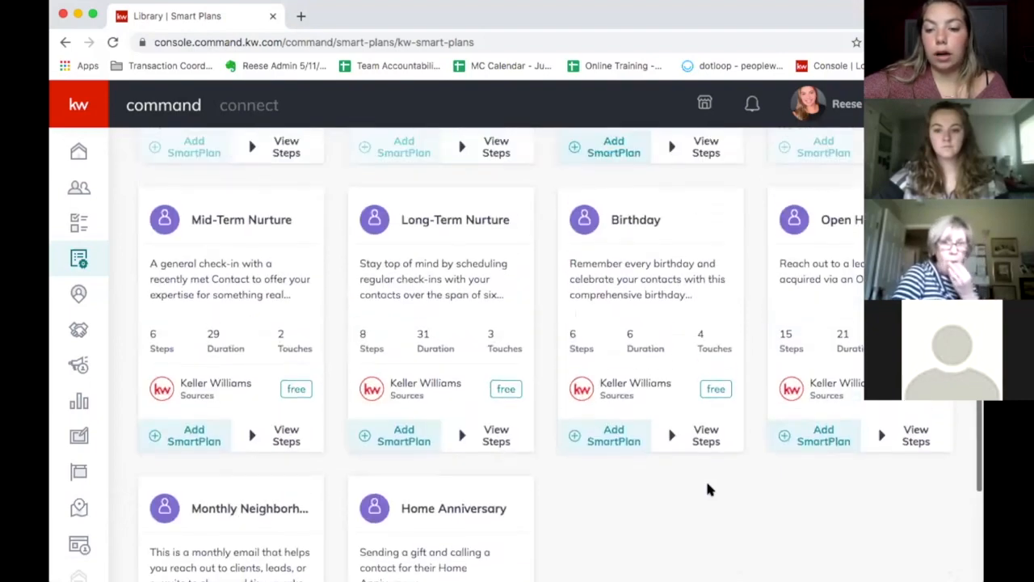
scroll(708, 489, "up", 6)
scroll(708, 490, "down", 7)
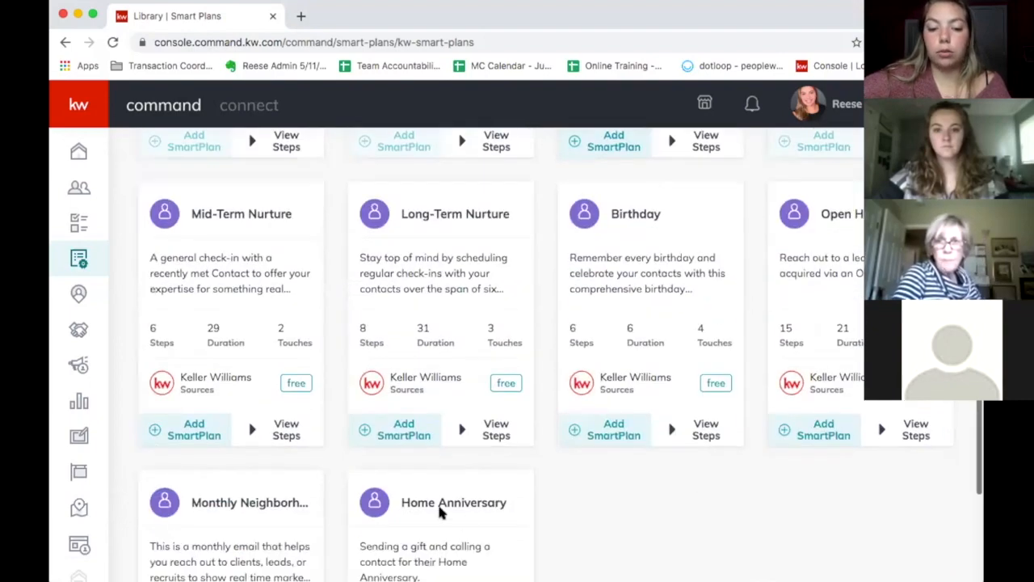
scroll(439, 509, "down", 4)
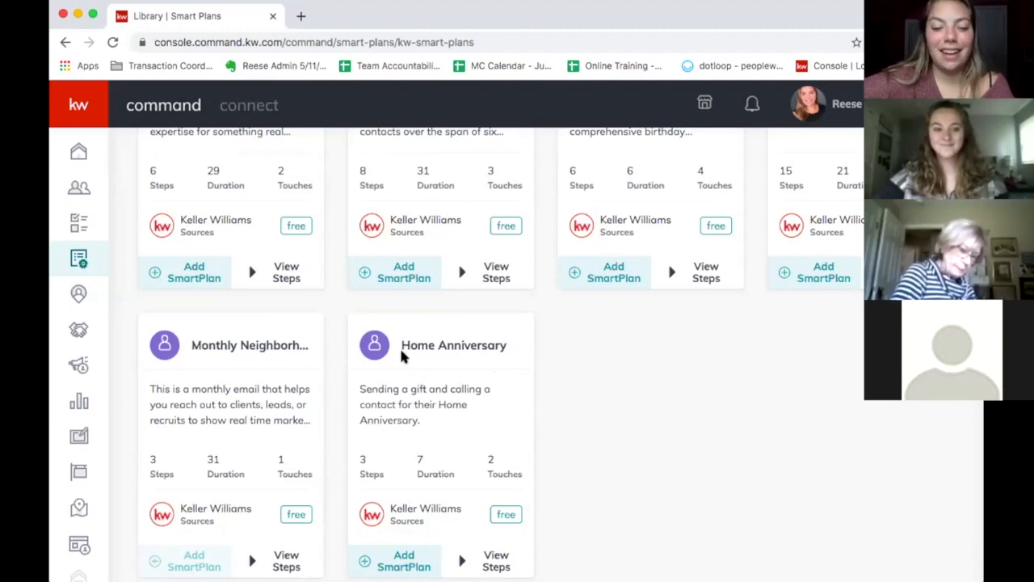
scroll(402, 355, "up", 5)
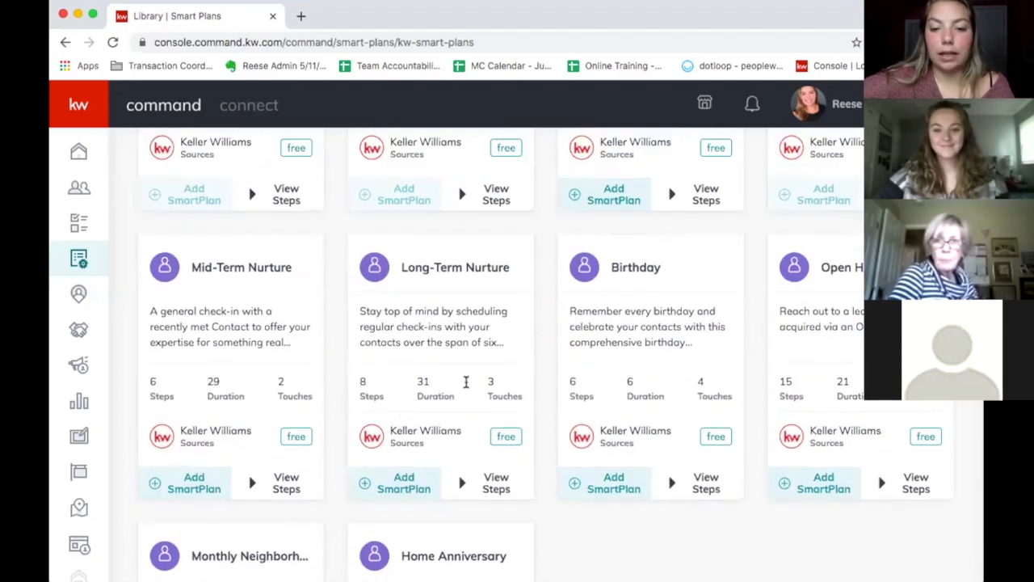
scroll(698, 406, "up", 5)
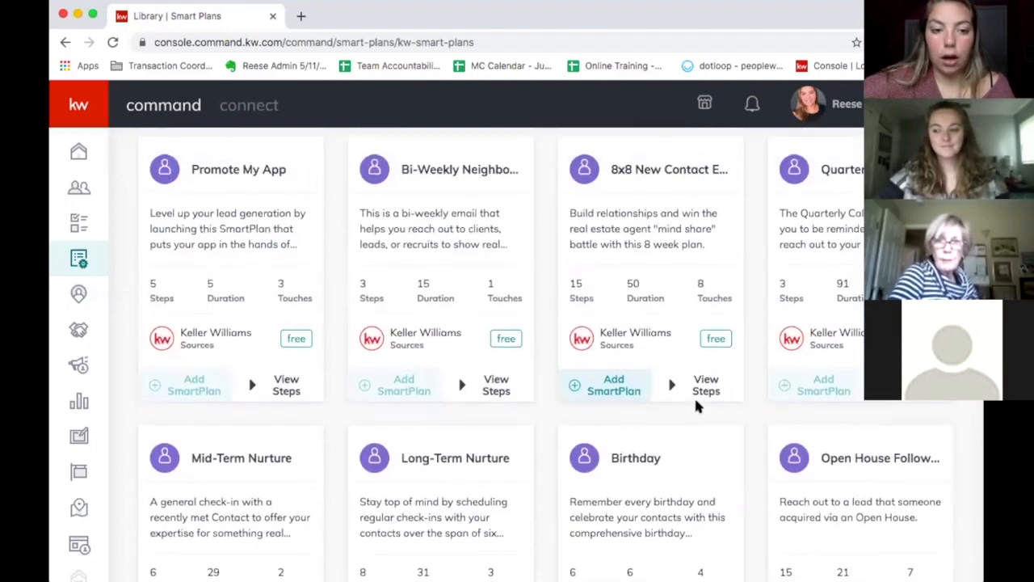
scroll(697, 406, "up", 2)
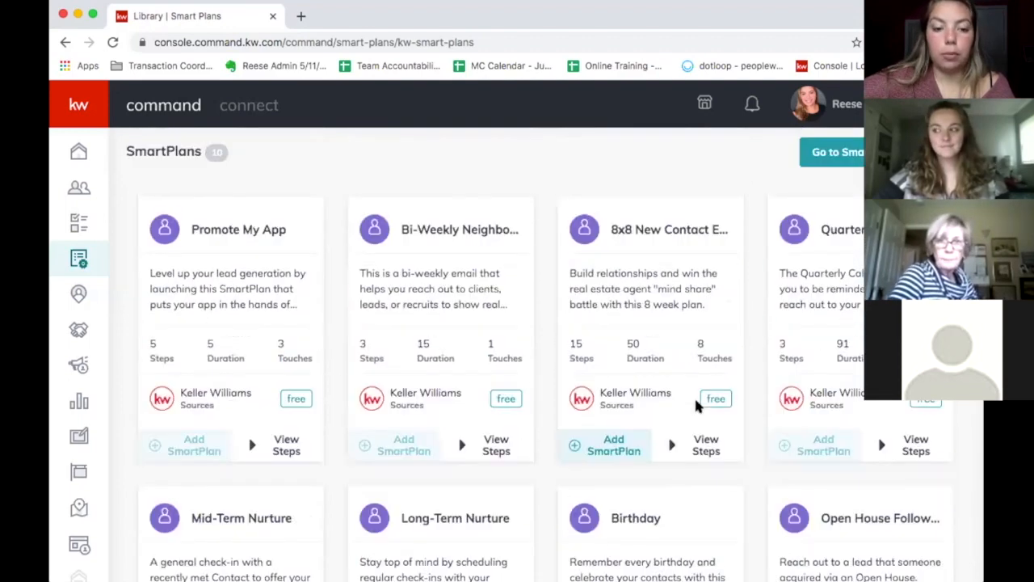
- Review the step list of the Promote My App plan, then collapse it again
left_click(284, 446)
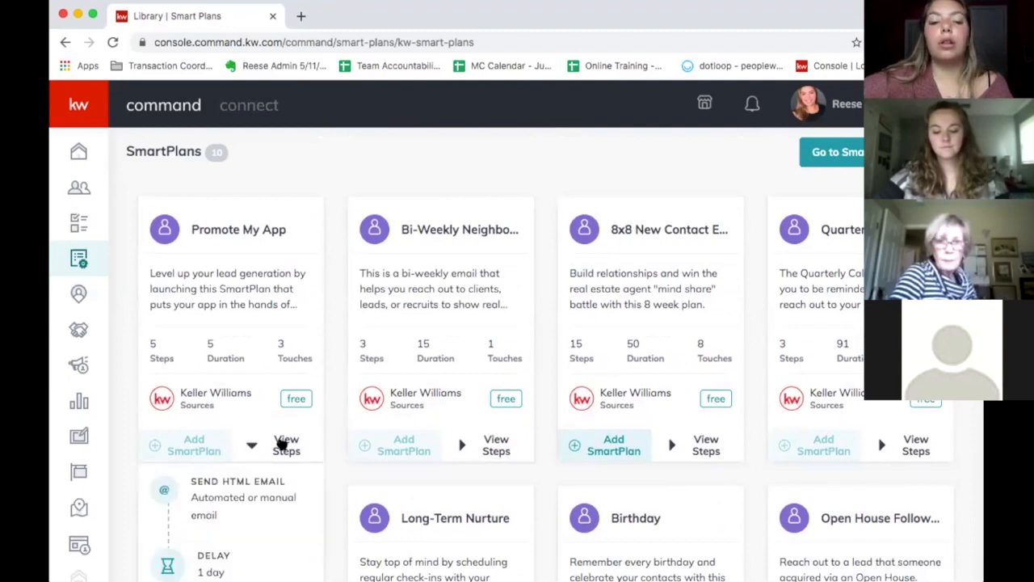
scroll(284, 445, "down", 3)
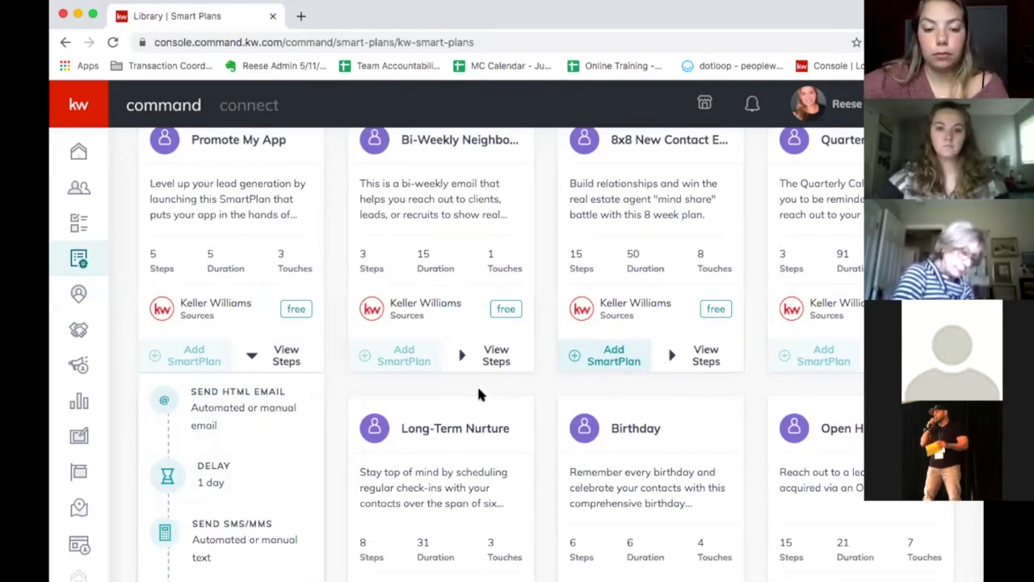
scroll(476, 384, "up", 1)
left_click(742, 341)
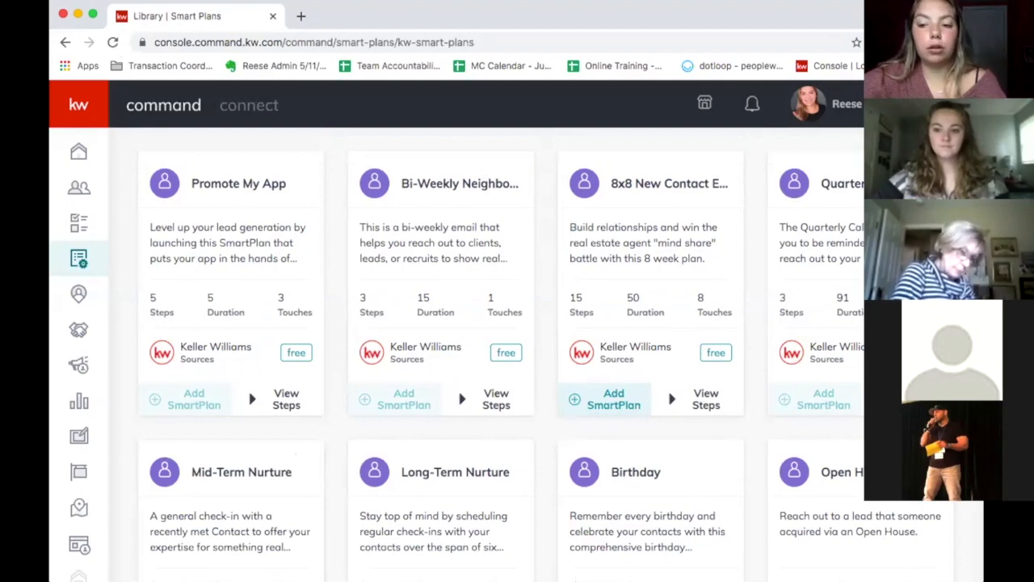
- Scroll the Library back to the top to see all 10 Keller Williams plans
scroll(517, 355, "down", 3)
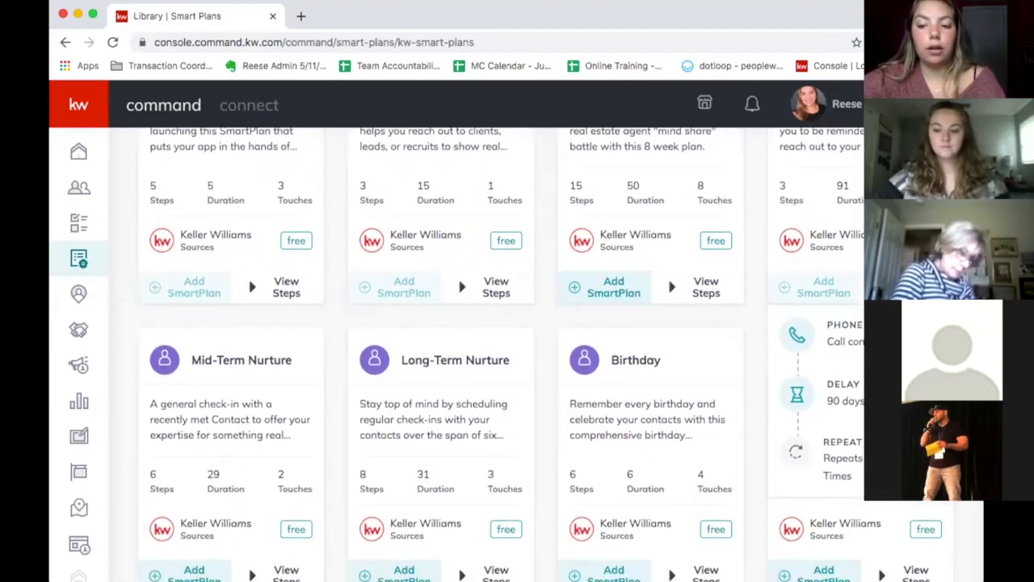
scroll(785, 423, "up", 1)
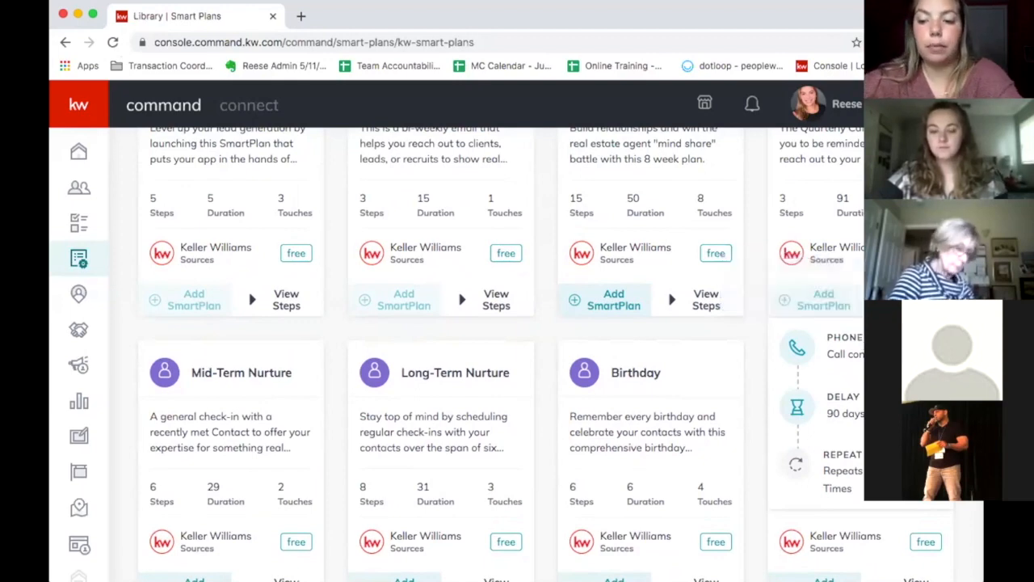
scroll(237, 242, "up", 2)
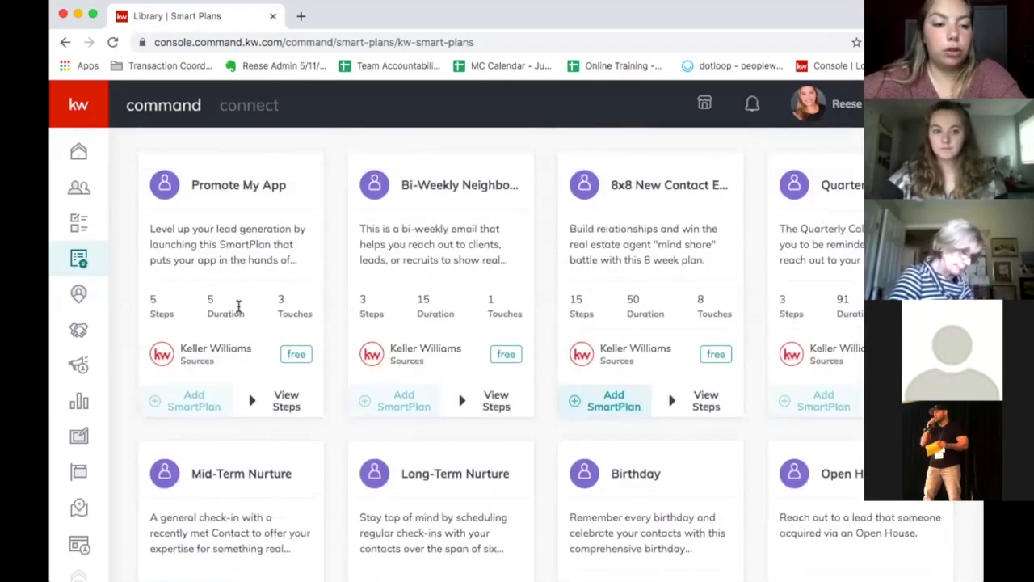
scroll(129, 290, "up", 2)
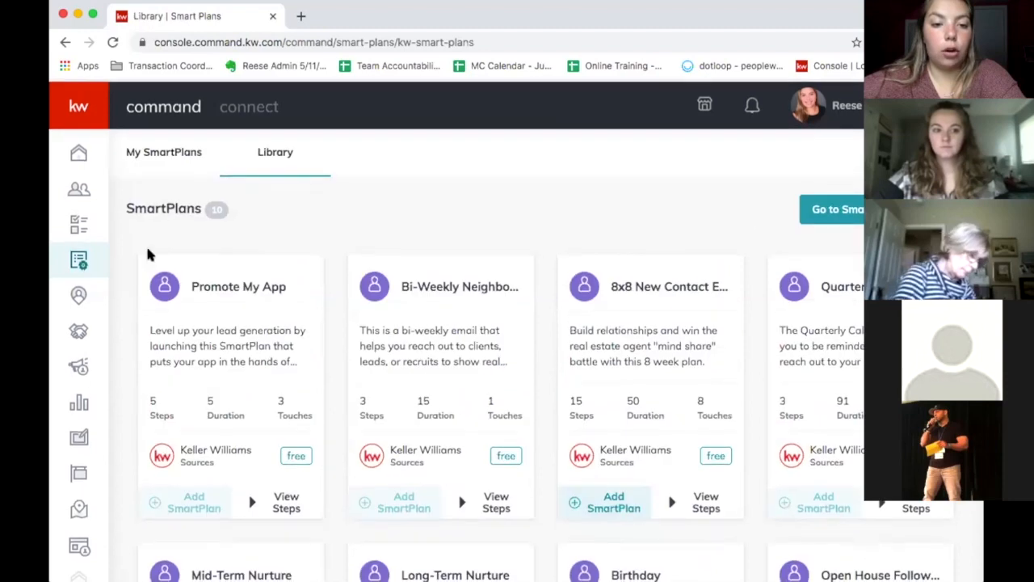
- Switch to My SmartPlans and start creating a new SmartPlan
left_click(174, 157)
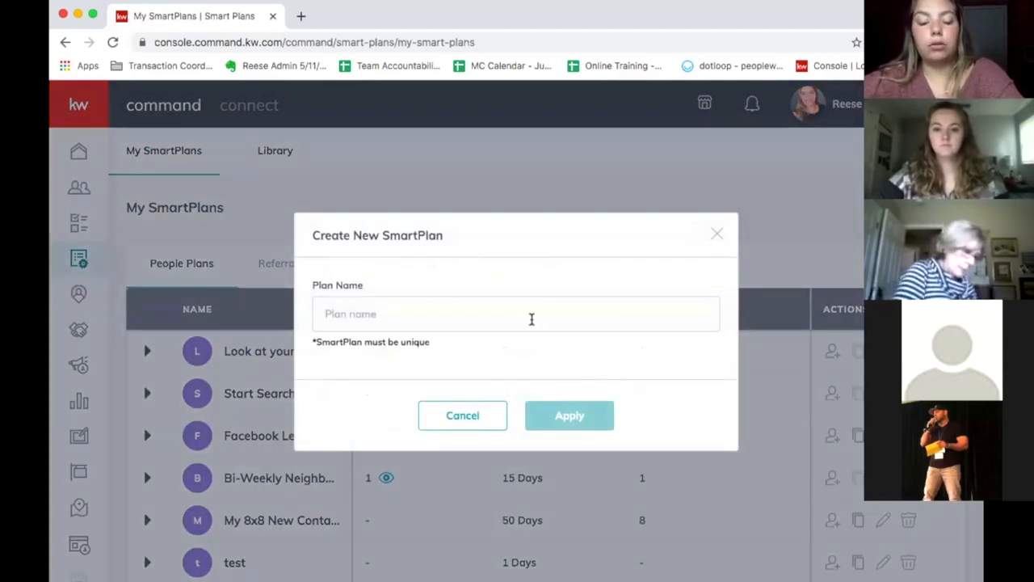
left_click(532, 319)
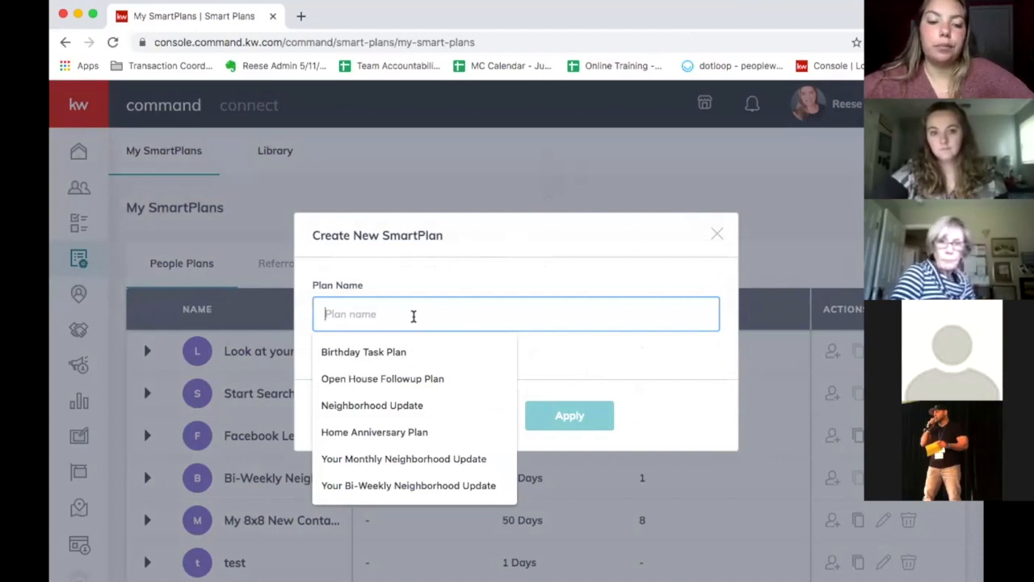
left_click(32, 271)
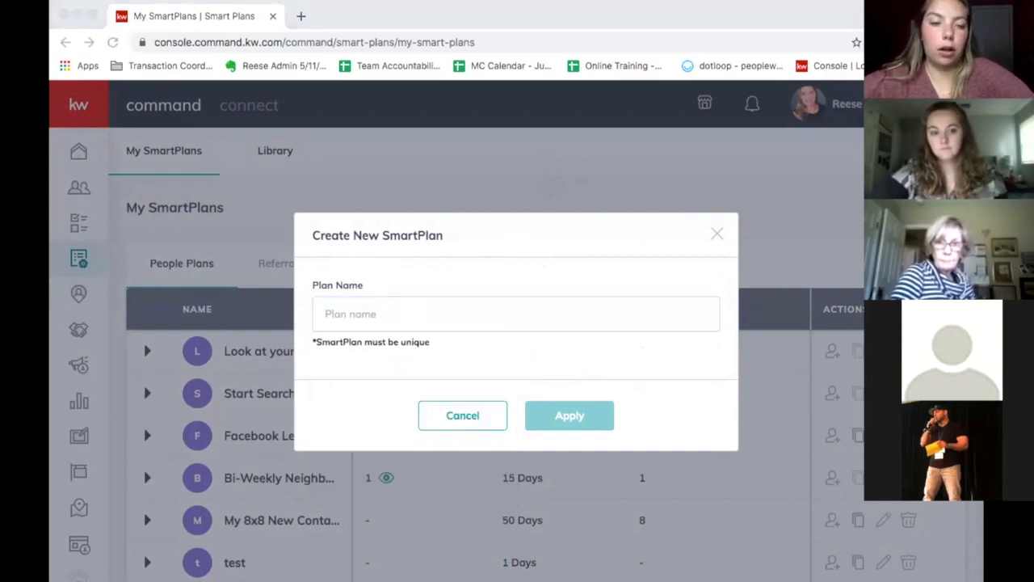
left_click(439, 307)
left_click(32, 392)
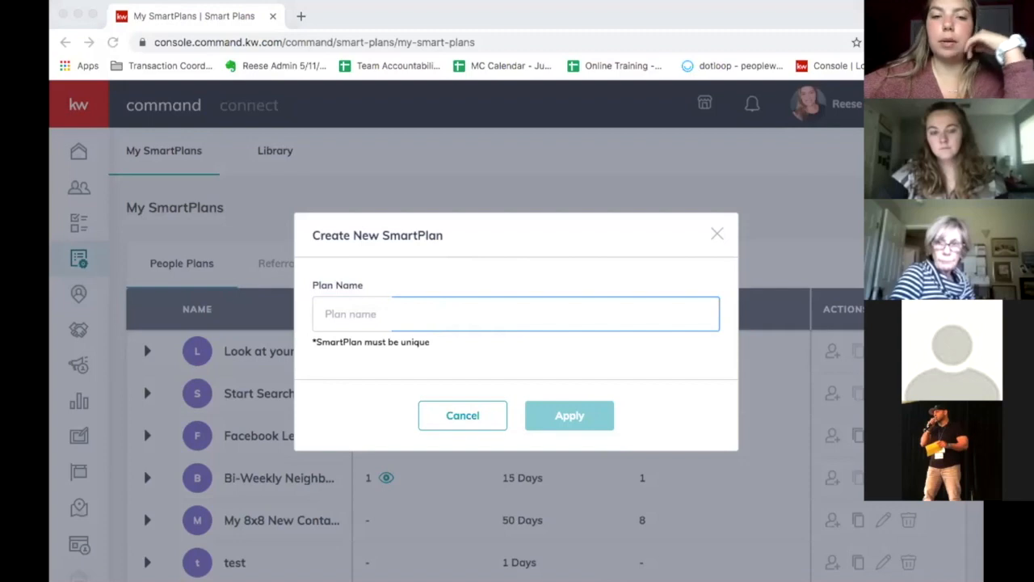
- Name the new plan '38 Touch Plan', fixing the mistyped 6, and apply it
left_click(424, 314)
type("36 Touch Plan")
left_click(339, 313)
key("BackSpace")
key("BackSpace")
type("8")
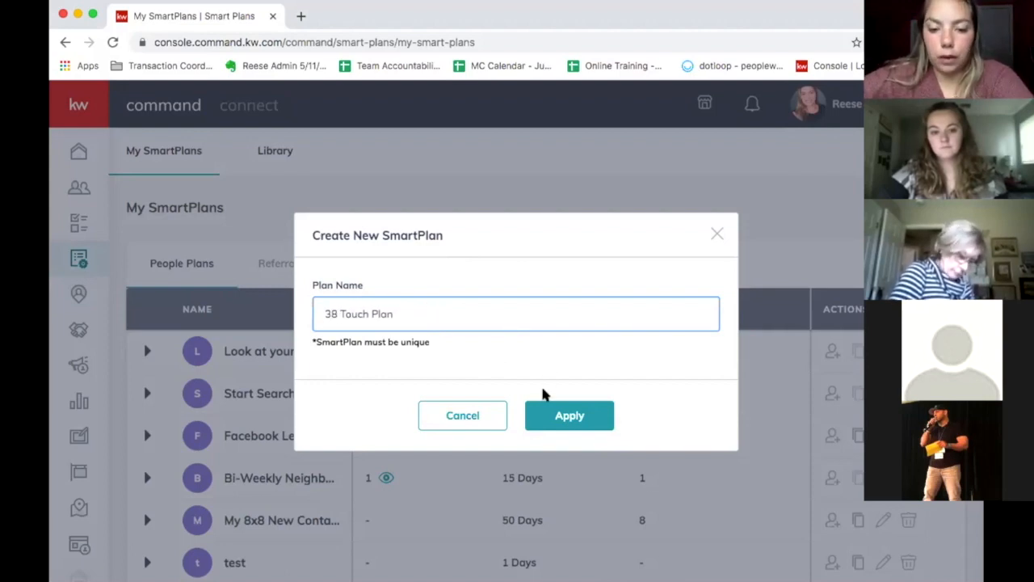
left_click(570, 415)
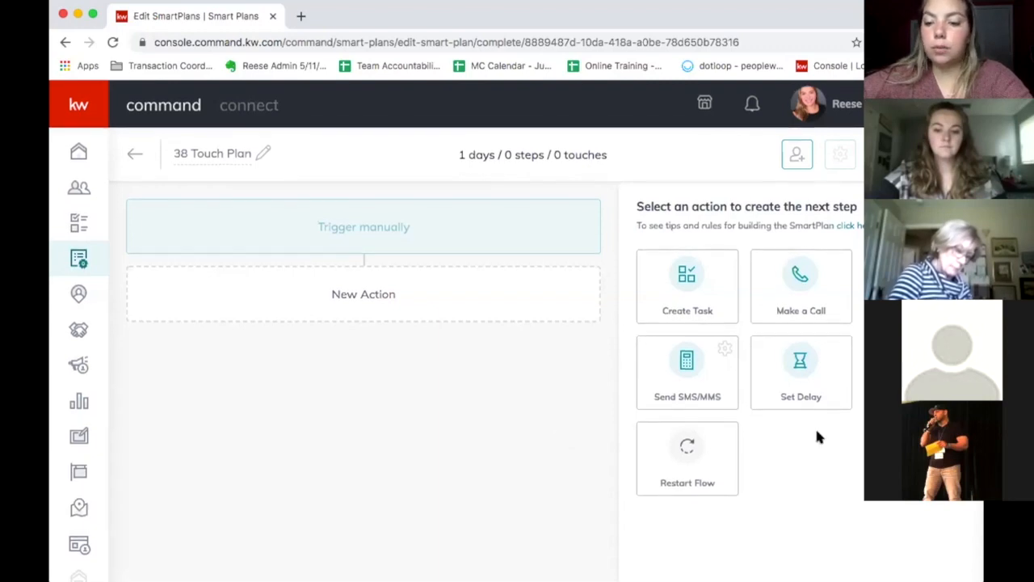
- Open the empty 38 Touch Plan in the editor, triggered manually with 0 steps
left_click(33, 329)
left_click(915, 372)
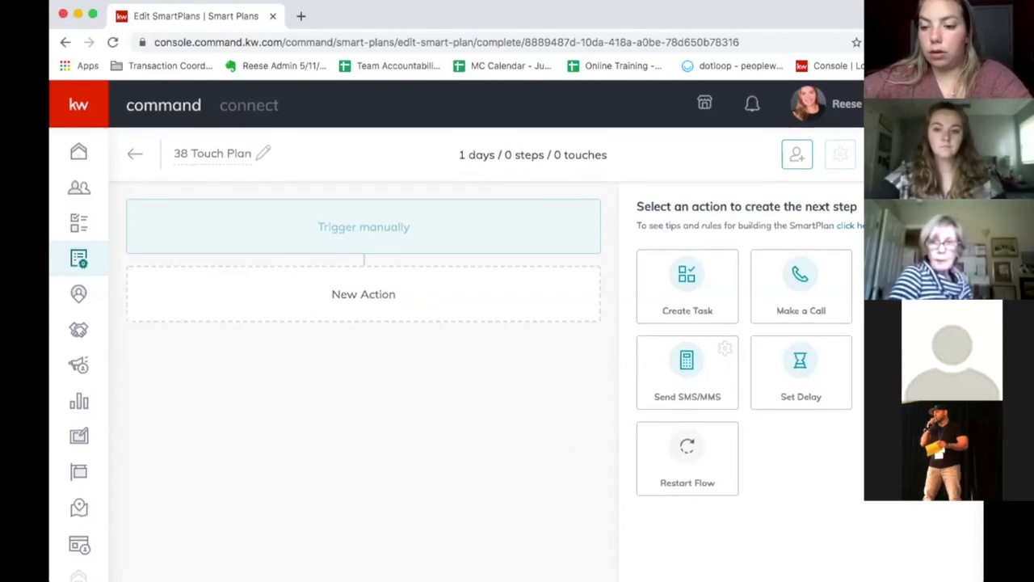
- Add a step enrolling the contact in Birthday SmartPlan, followed by a 1-day delay
left_click(915, 373)
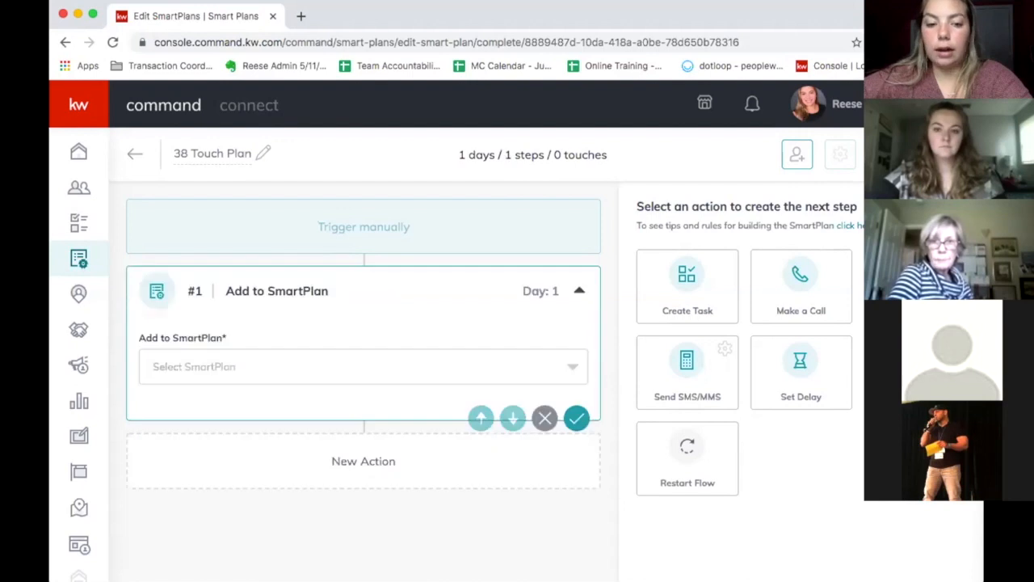
left_click(349, 371)
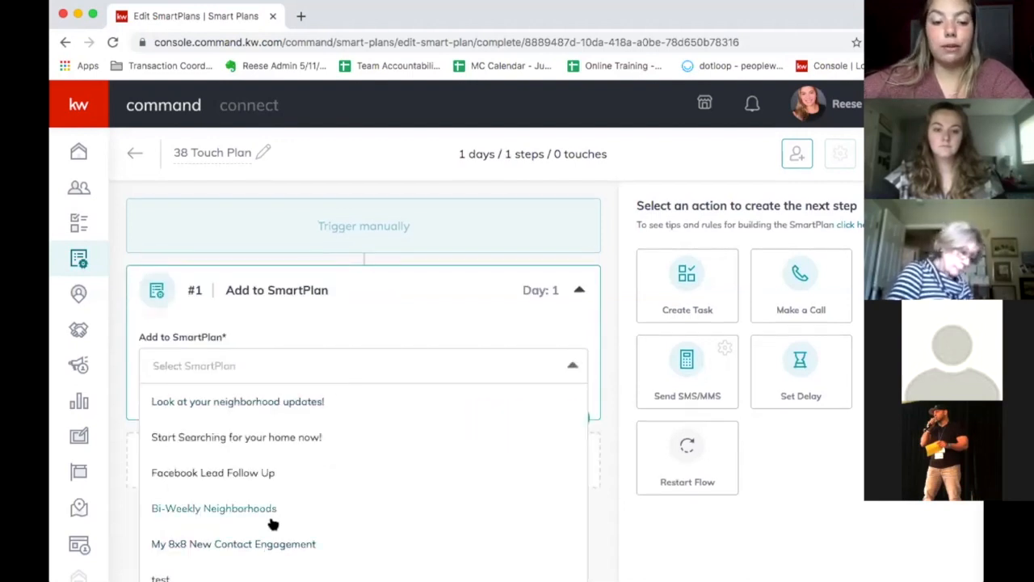
scroll(272, 521, "down", 4)
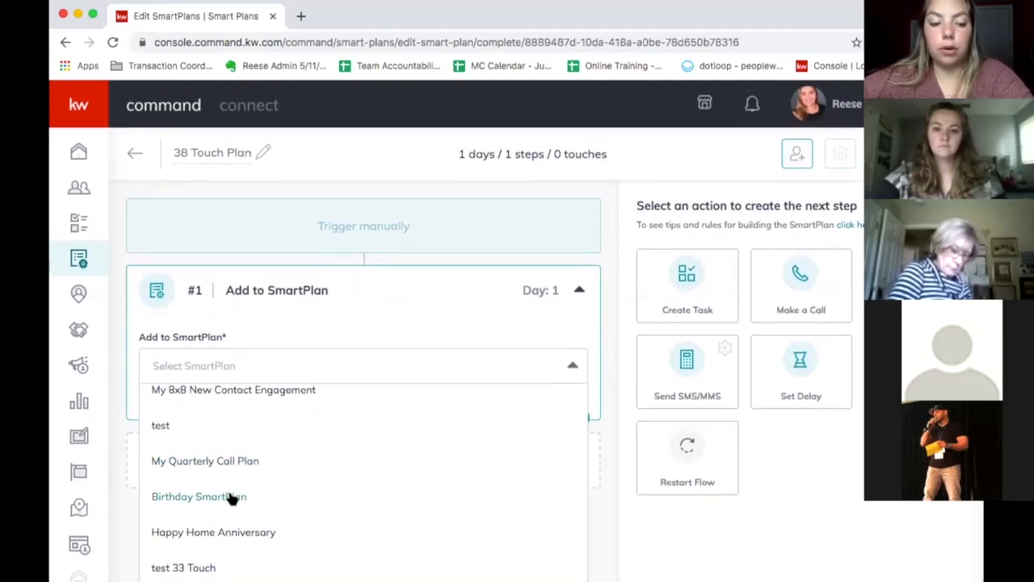
left_click(232, 497)
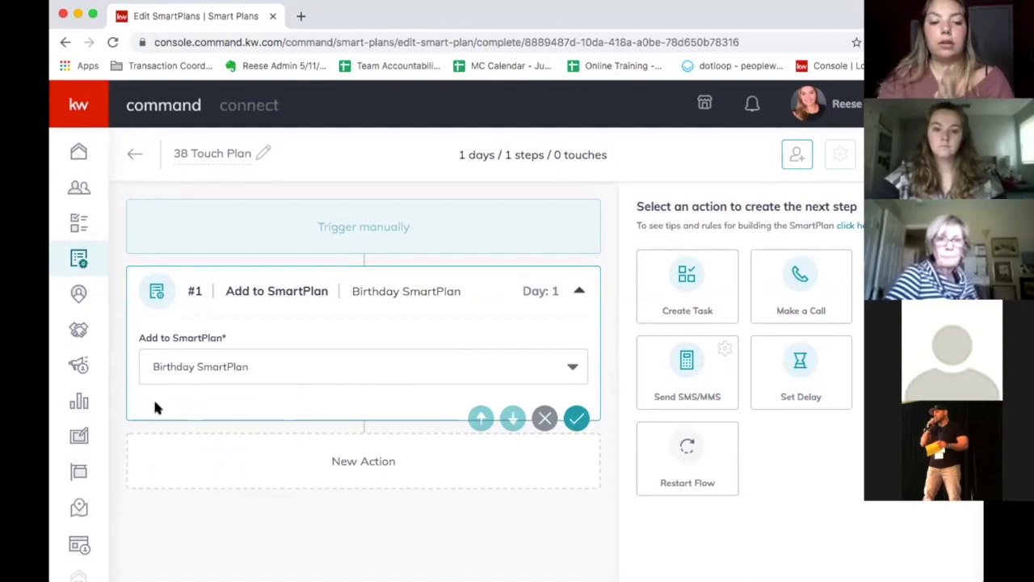
left_click(466, 475)
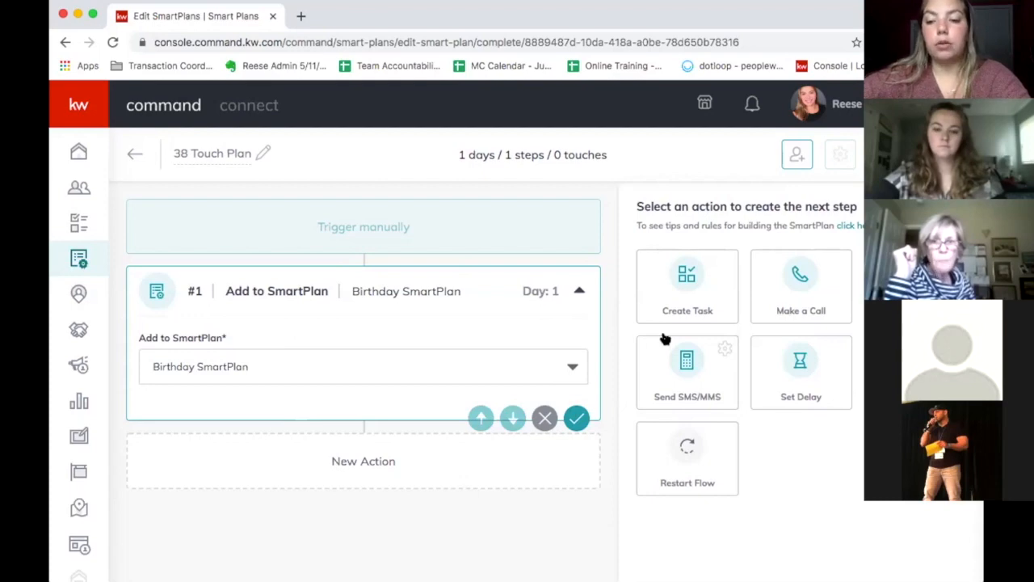
left_click(787, 375)
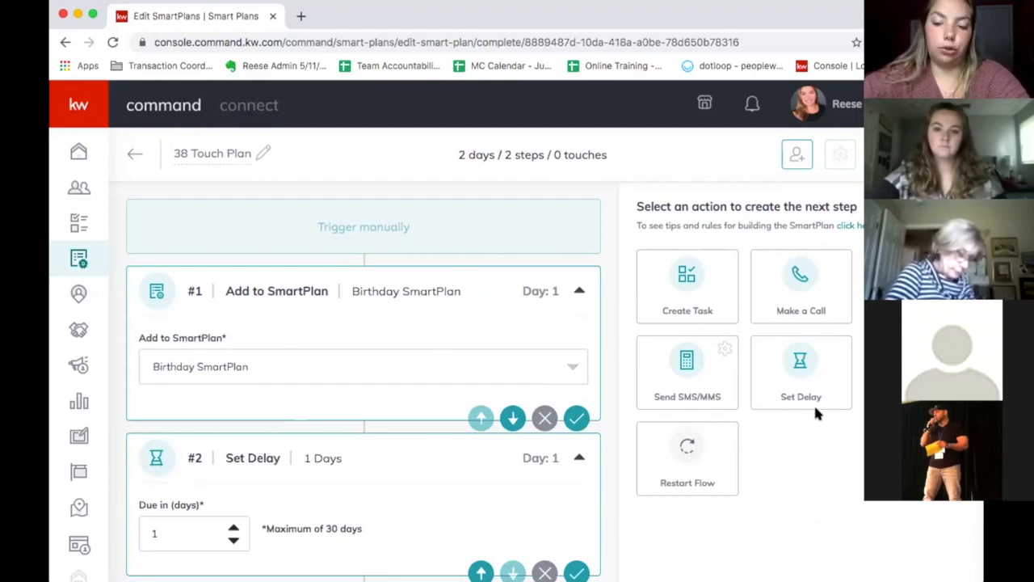
- Add step 3 enrolling the contact in My Quarterly Call Plan
scroll(579, 468, "down", 2)
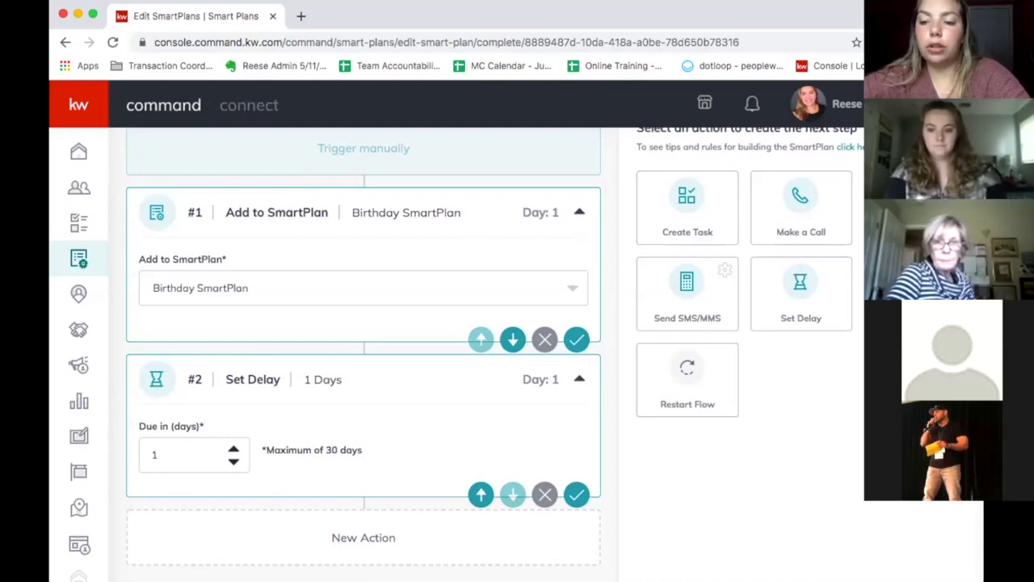
left_click(915, 293)
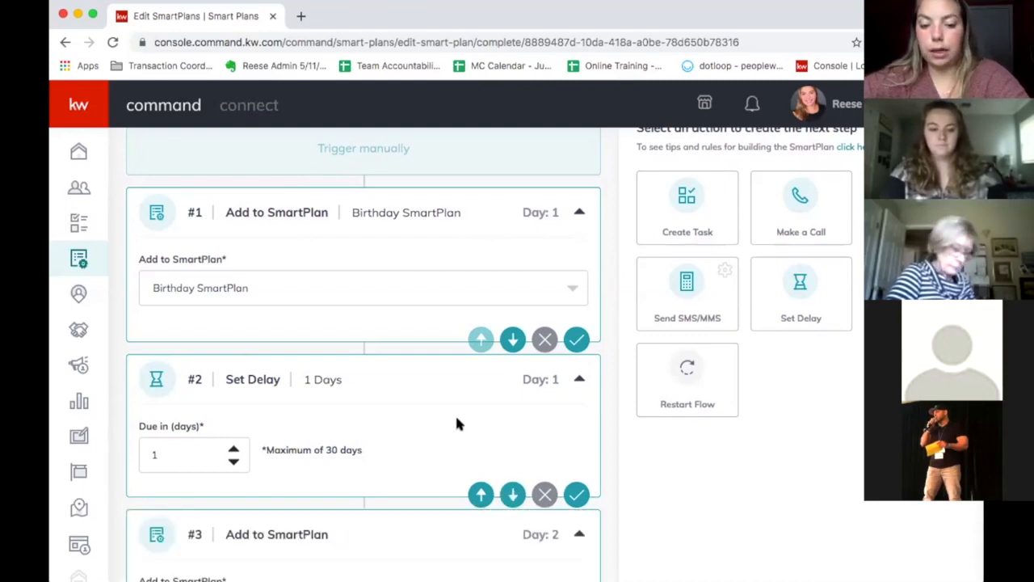
scroll(456, 415, "down", 3)
left_click(308, 449)
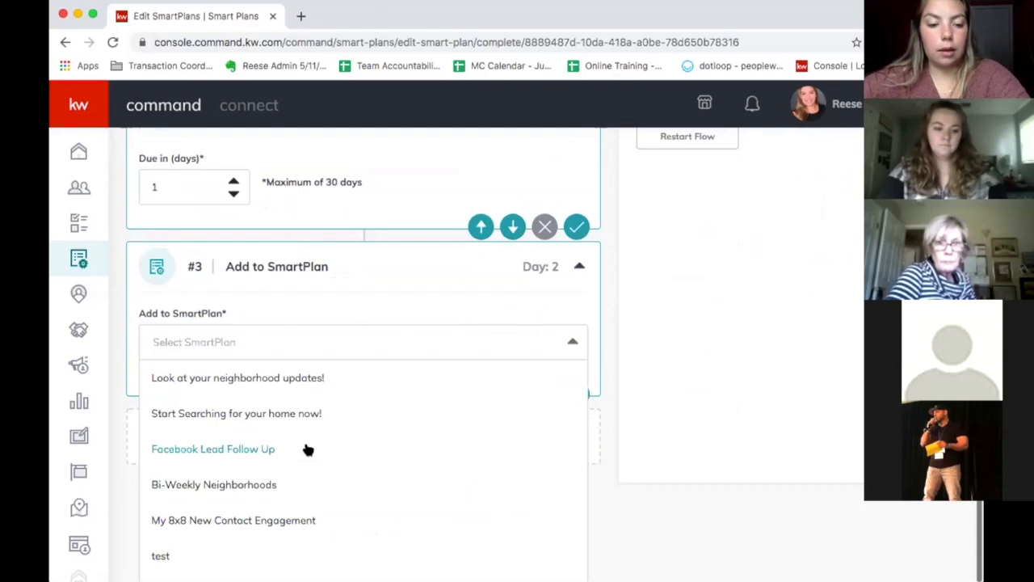
scroll(301, 488, "down", 1)
scroll(300, 488, "down", 2)
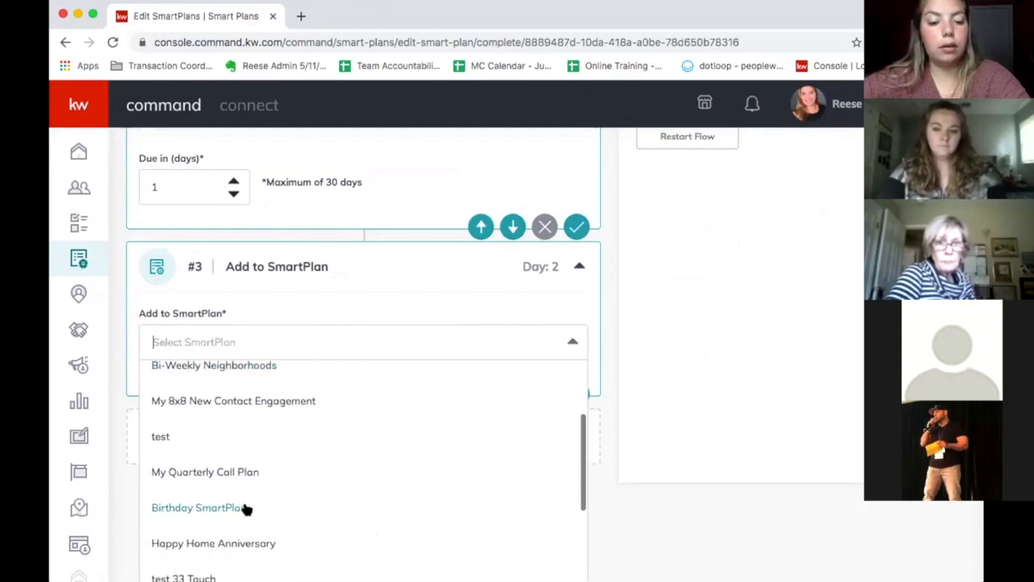
left_click(231, 480)
scroll(692, 497, "up", 3)
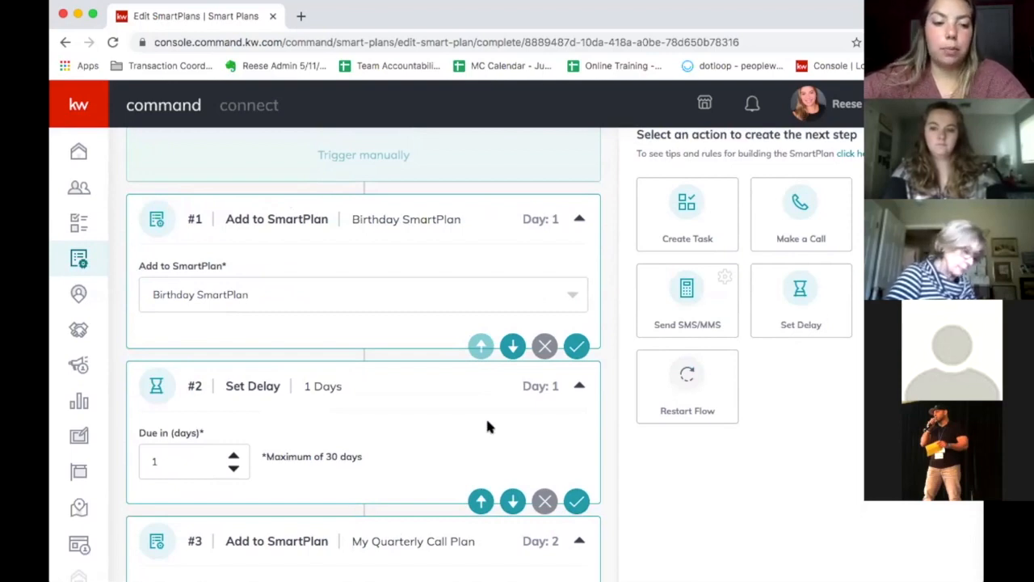
- Set step 5 to enrol the contact in Bi-Weekly Neighborhoods on day 3
scroll(487, 427, "down", 4)
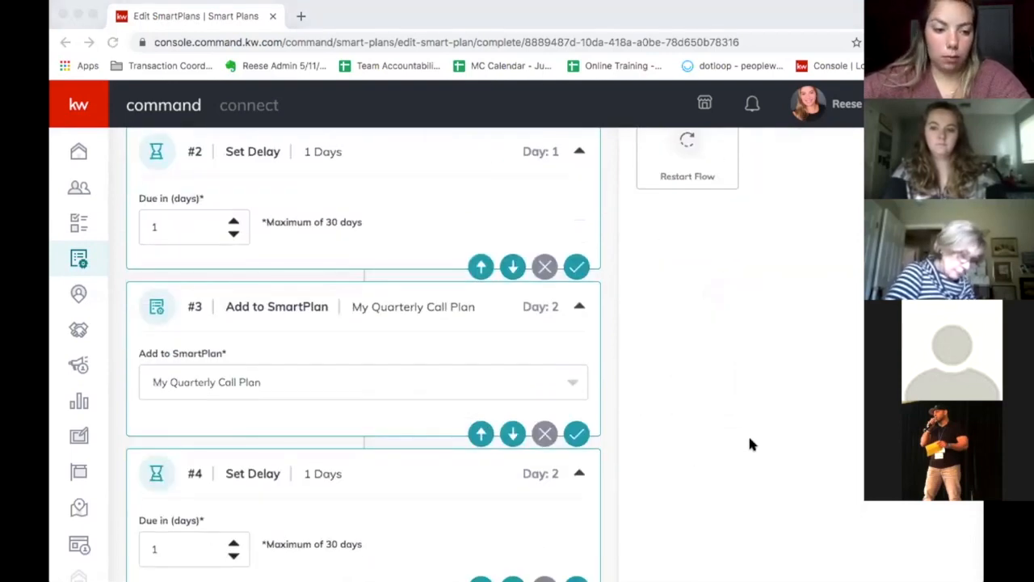
scroll(369, 432, "down", 4)
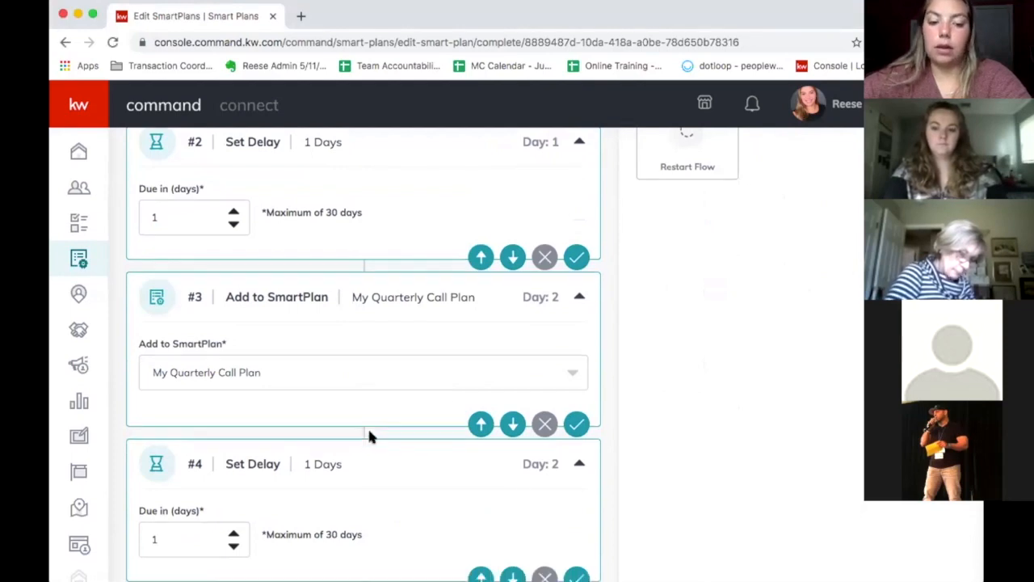
left_click(339, 440)
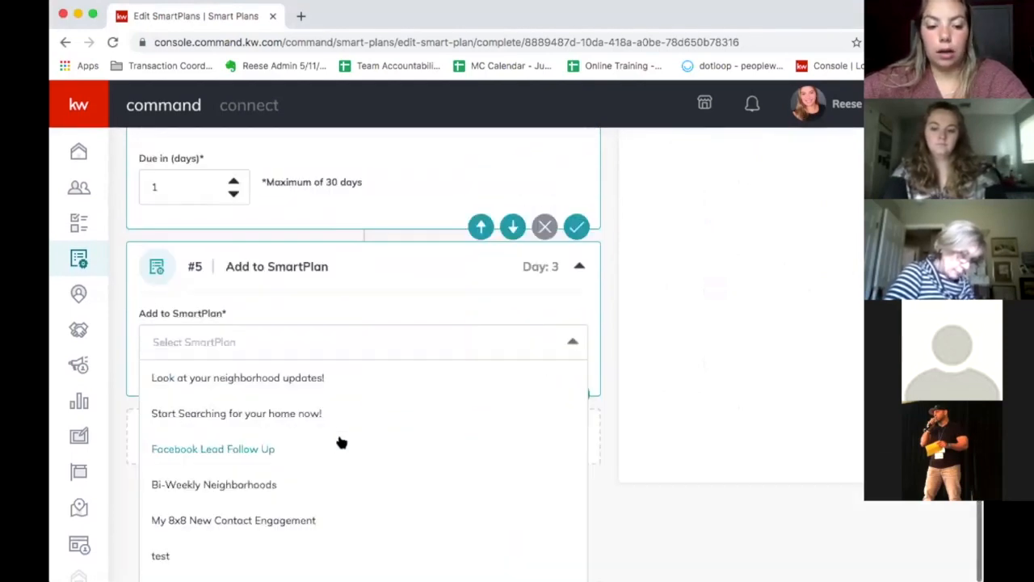
left_click(227, 488)
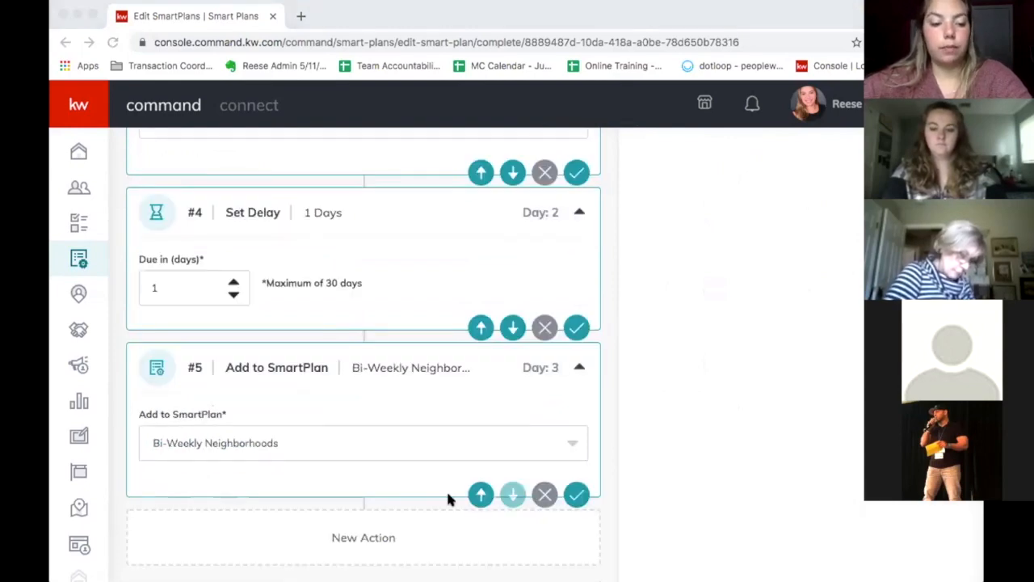
left_click(771, 446)
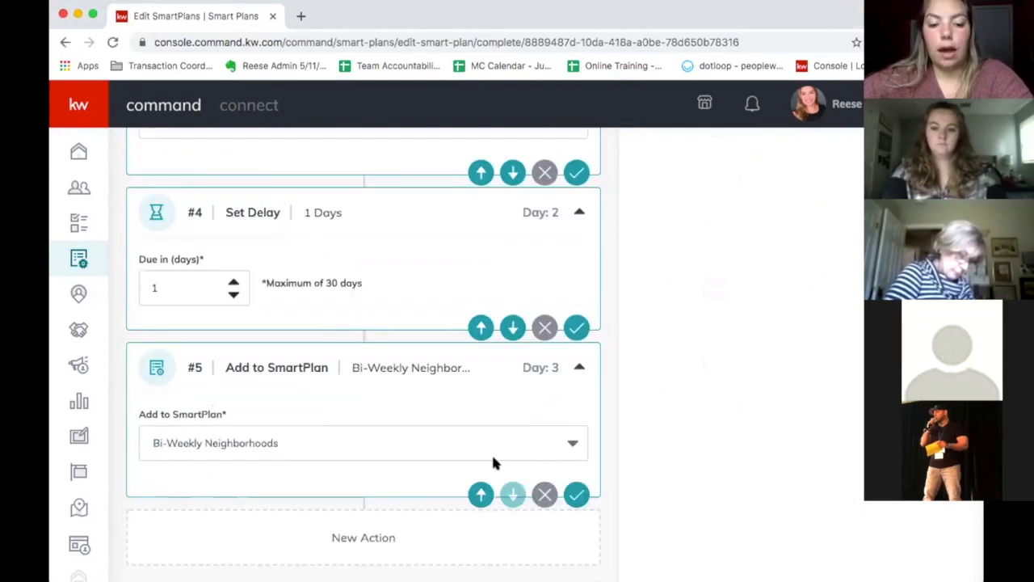
scroll(651, 422, "up", 3)
scroll(651, 421, "up", 2)
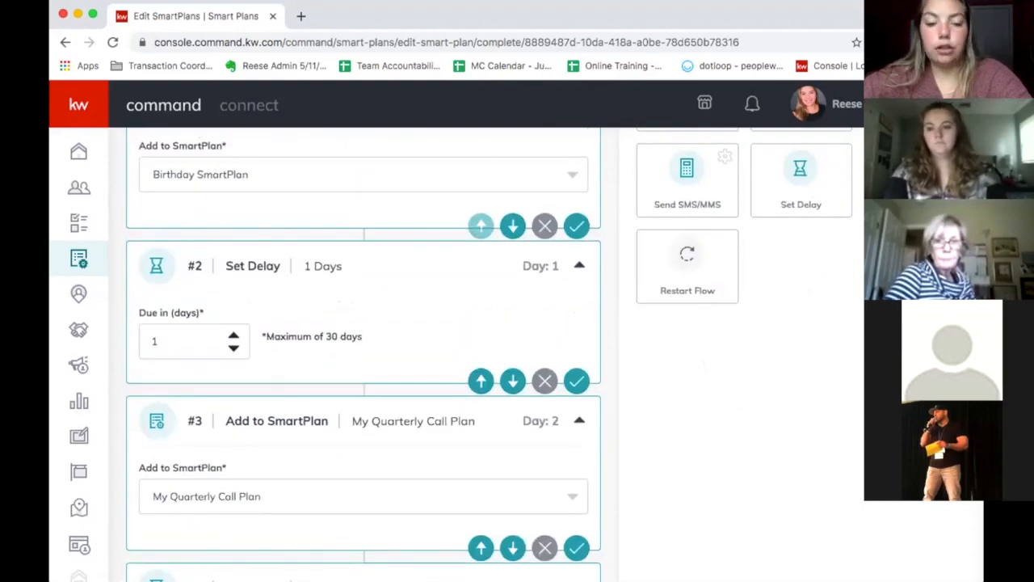
scroll(364, 347, "up", 3)
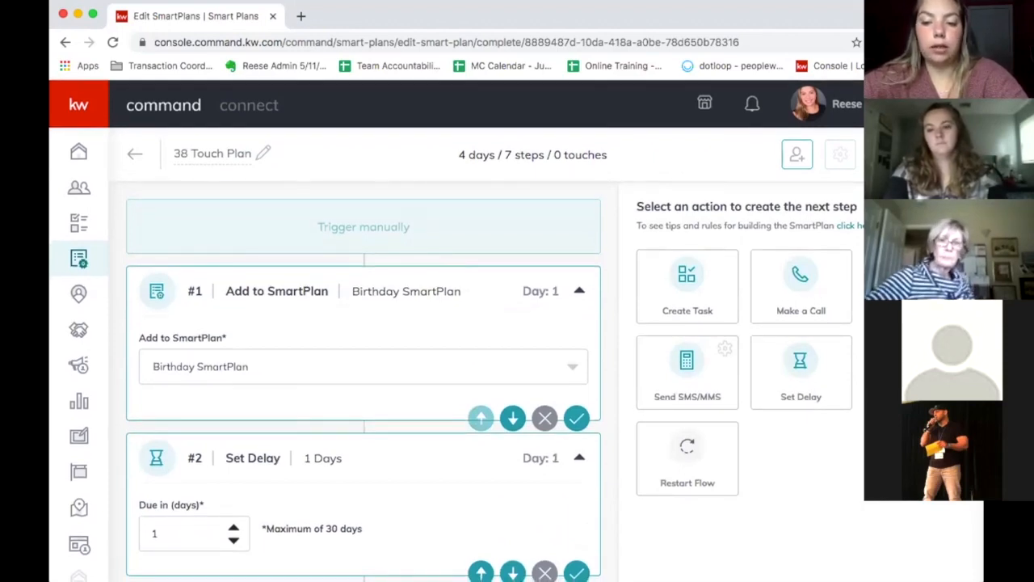
scroll(358, 431, "down", 3)
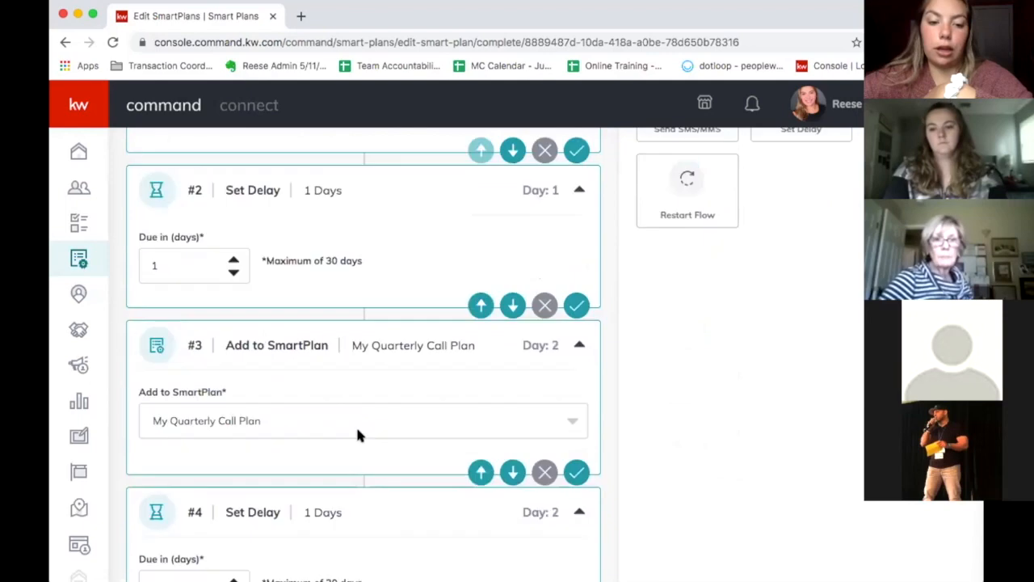
scroll(359, 435, "down", 3)
scroll(356, 314, "down", 1)
scroll(354, 312, "down", 2)
scroll(354, 314, "down", 1)
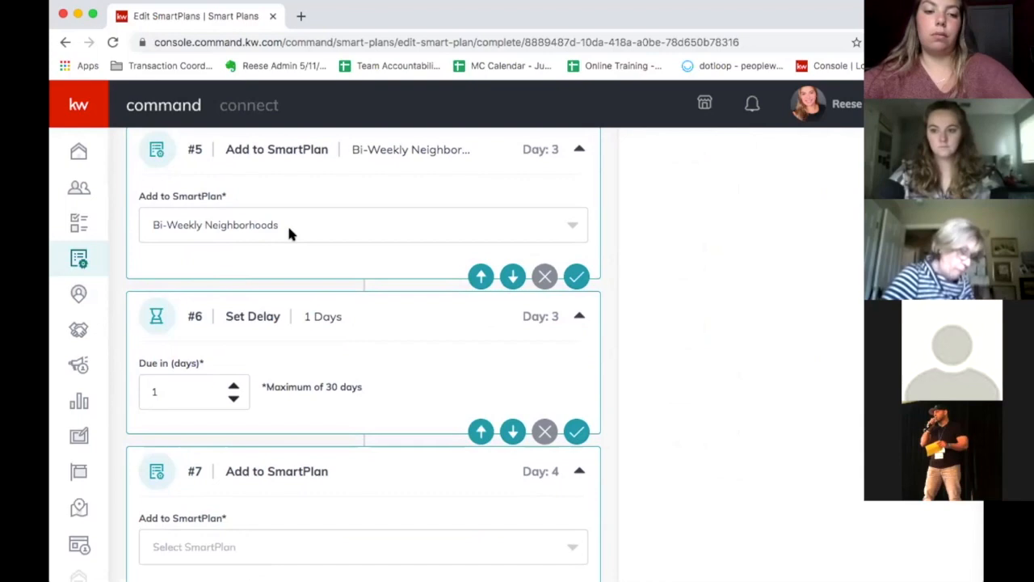
scroll(294, 307, "down", 2)
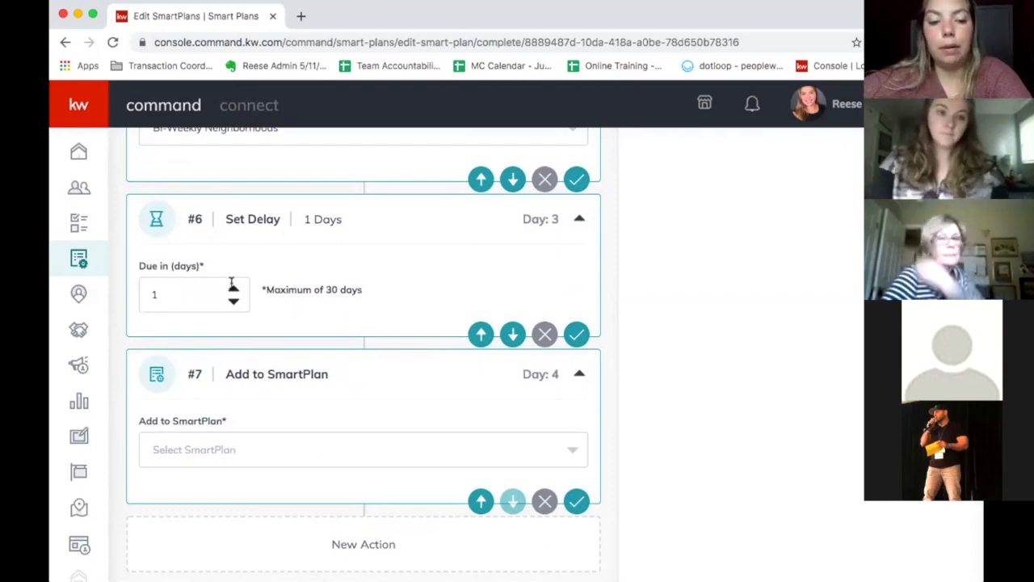
- Lengthen the step #6 delay to 5 days and open step #7's SmartPlan list
left_click(233, 290)
left_click(234, 290)
left_click(234, 290)
scroll(487, 240, "up", 1)
scroll(487, 241, "up", 5)
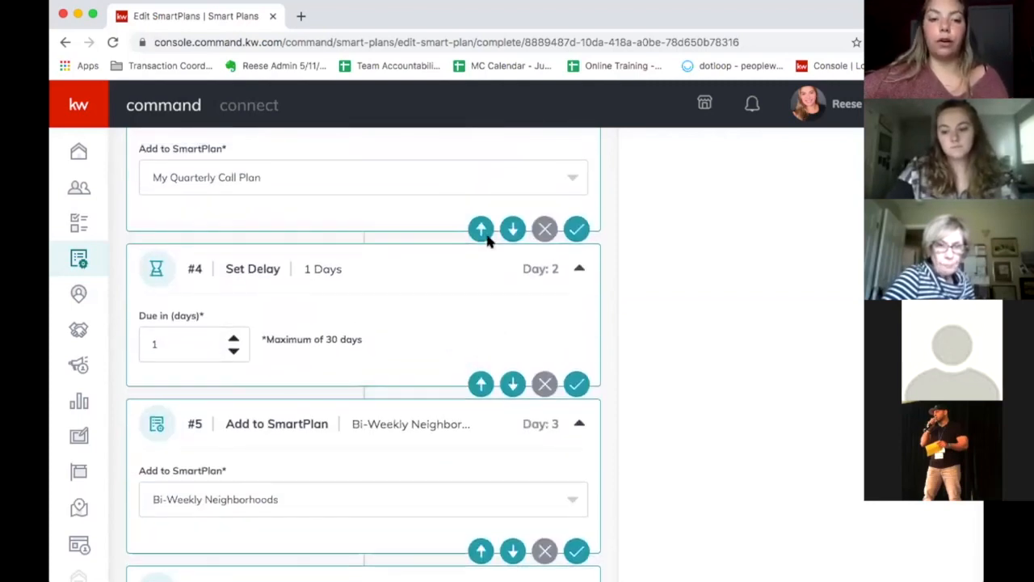
scroll(487, 241, "up", 4)
scroll(487, 241, "up", 8)
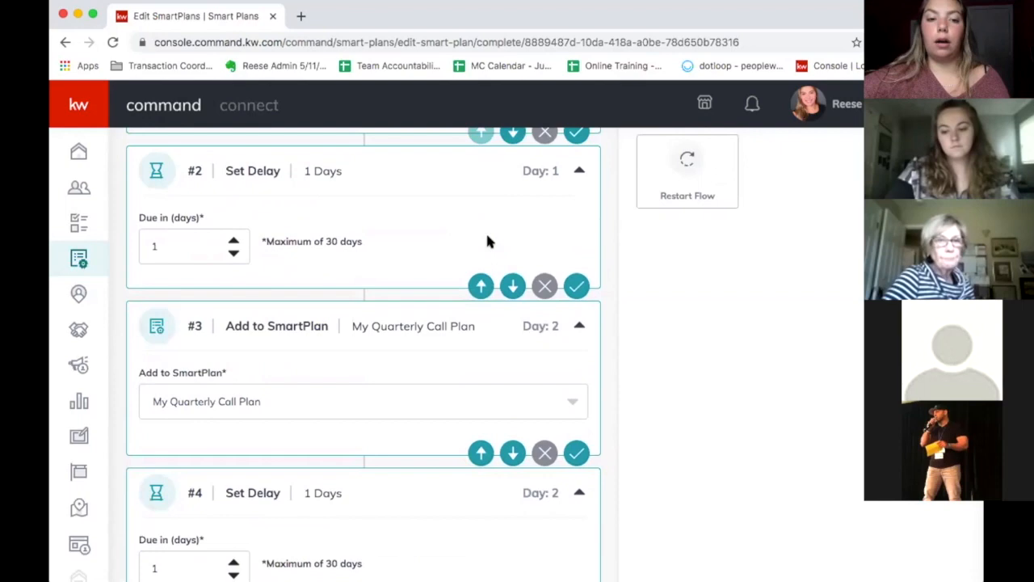
scroll(487, 237, "down", 10)
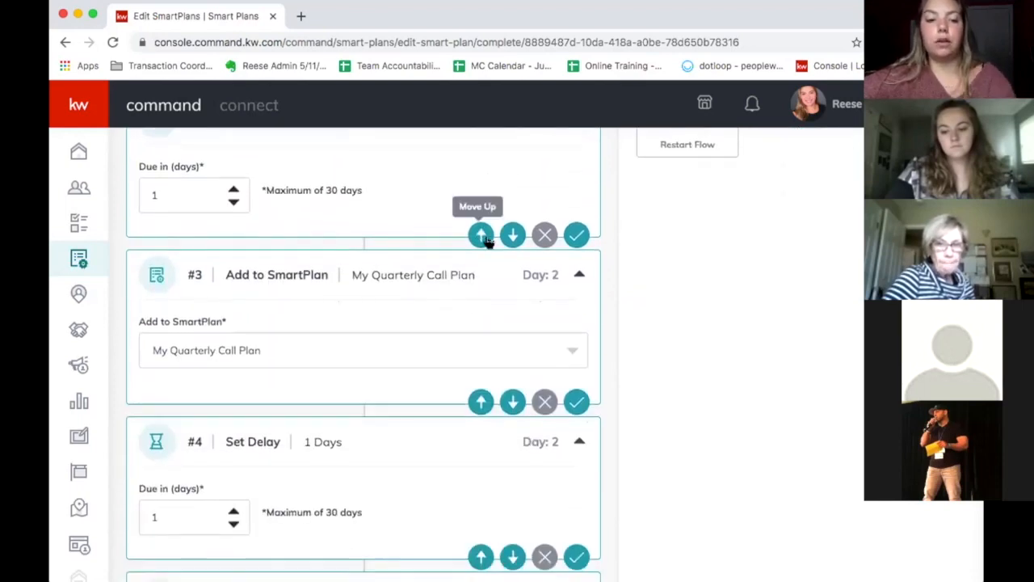
scroll(388, 327, "down", 11)
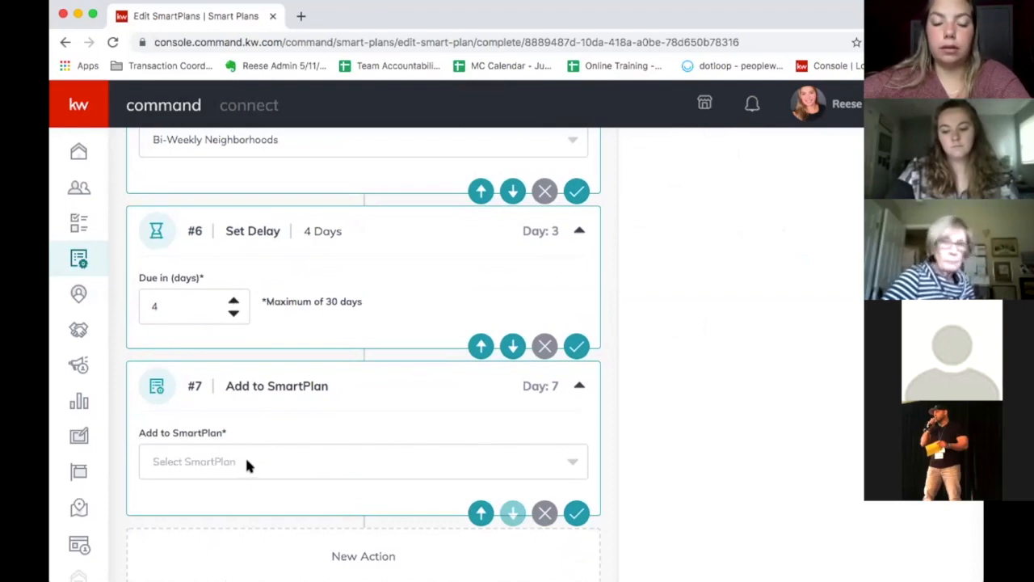
scroll(366, 262, "up", 3)
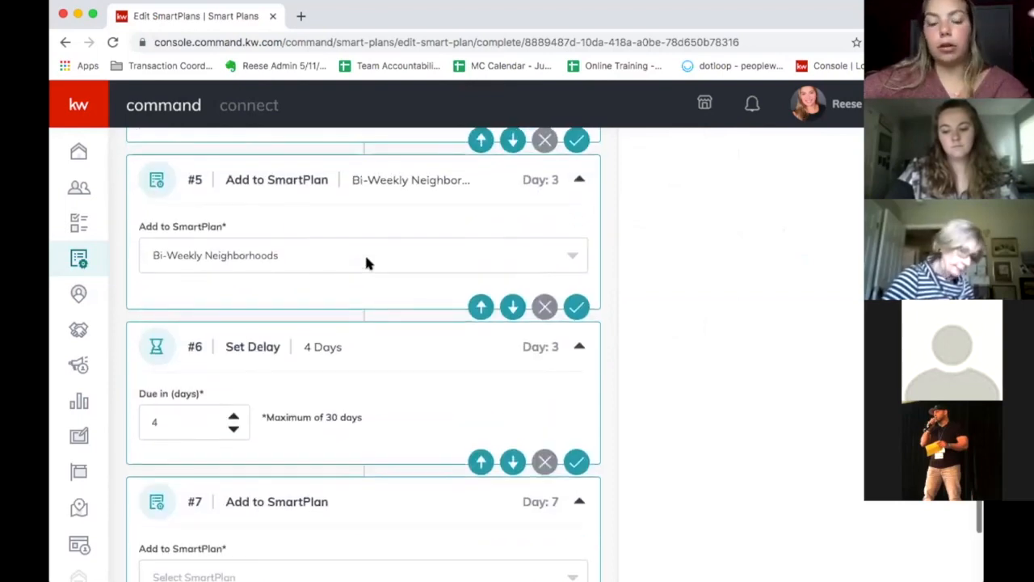
scroll(366, 263, "down", 3)
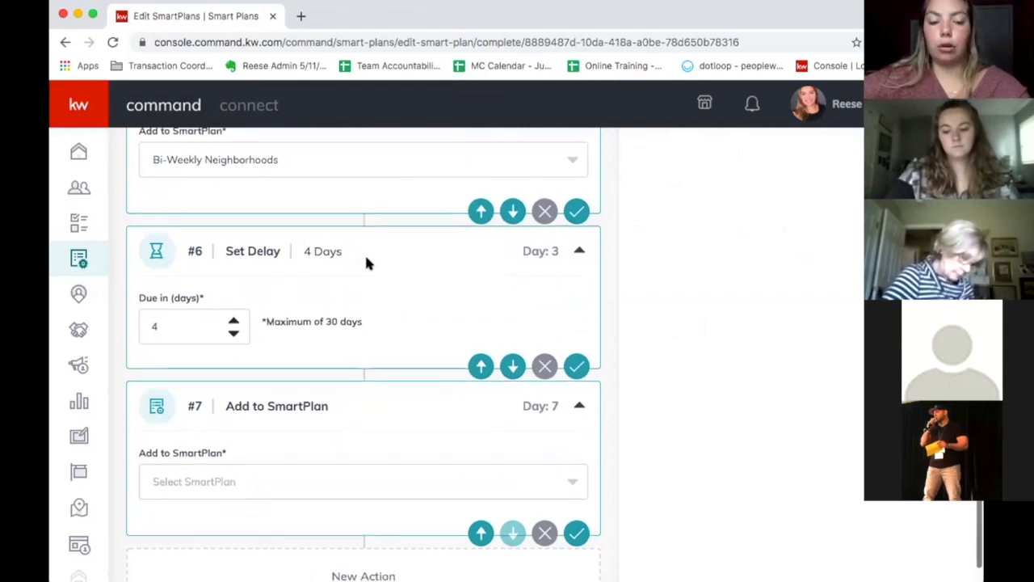
scroll(365, 263, "down", 1)
left_click(234, 283)
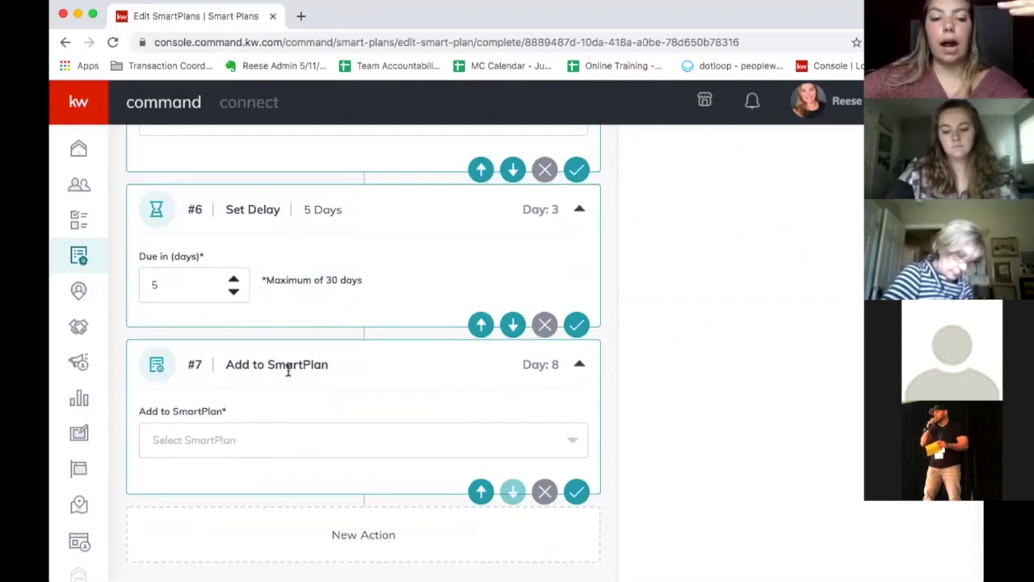
left_click(273, 441)
scroll(266, 448, "down", 4)
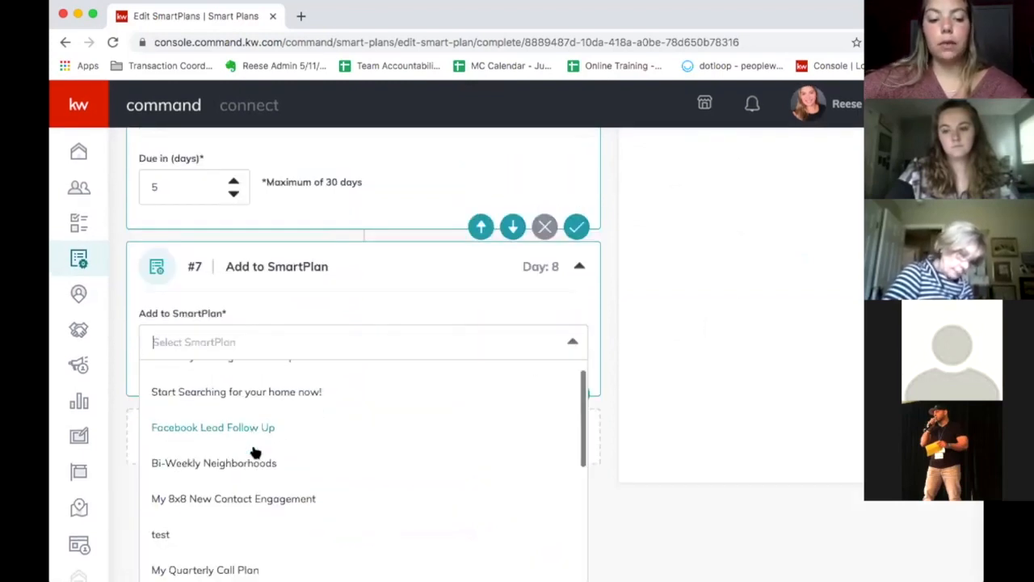
- Choose My Promote My App for step #7 and review the resulting plan
scroll(255, 452, "down", 2)
left_click(248, 486)
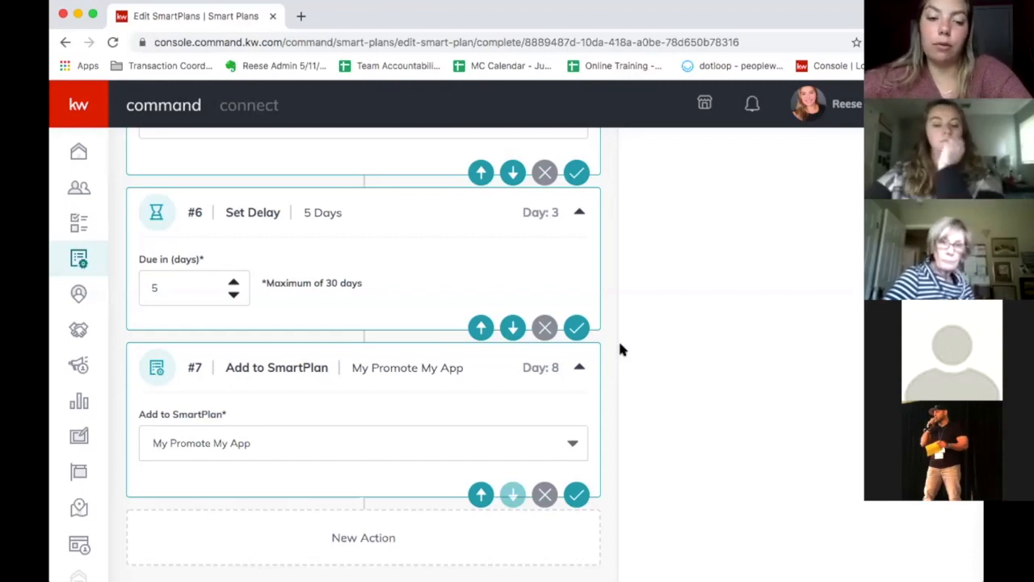
scroll(621, 349, "up", 6)
scroll(620, 349, "up", 4)
scroll(621, 349, "down", 6)
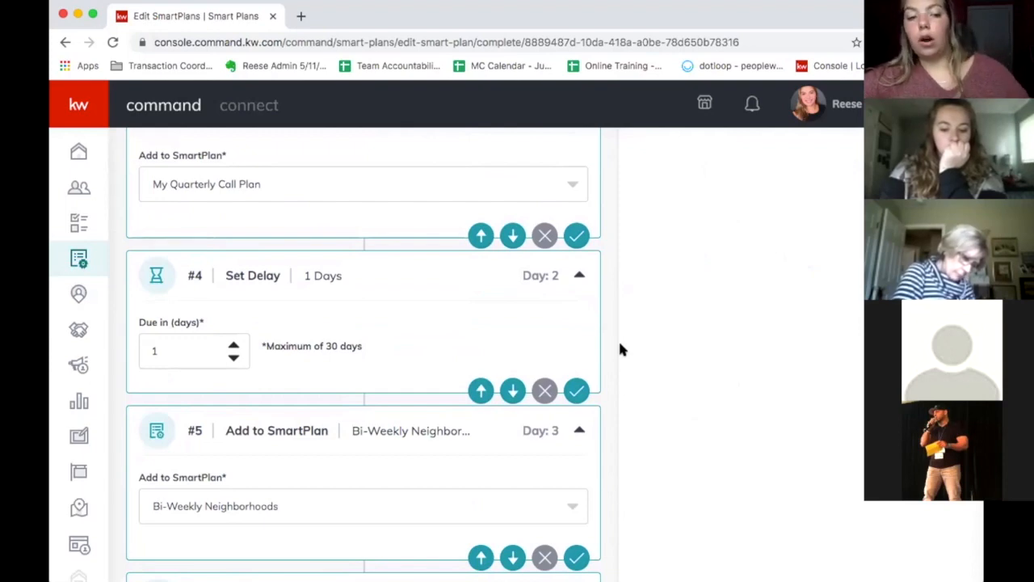
scroll(620, 349, "up", 6)
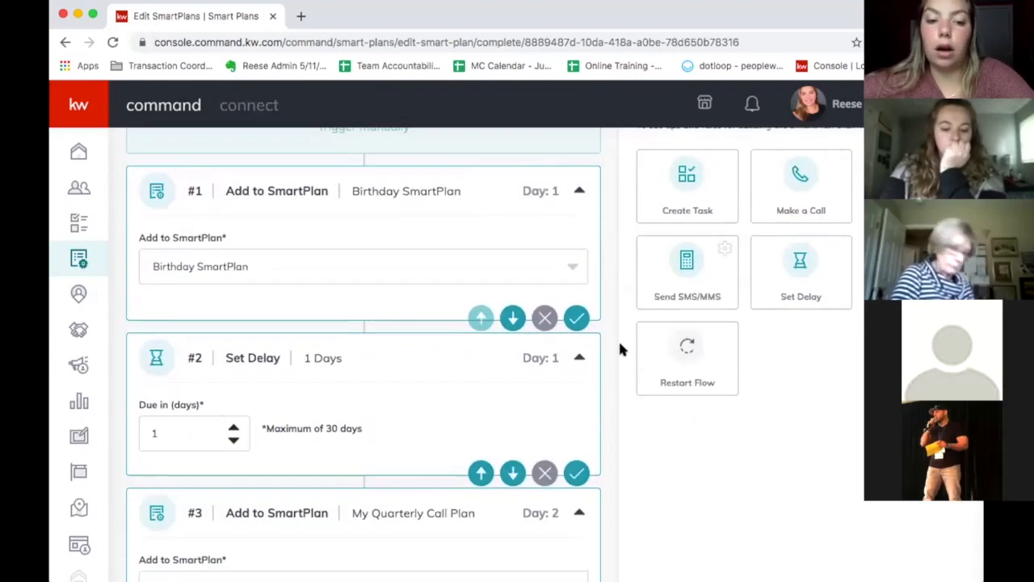
scroll(621, 349, "down", 6)
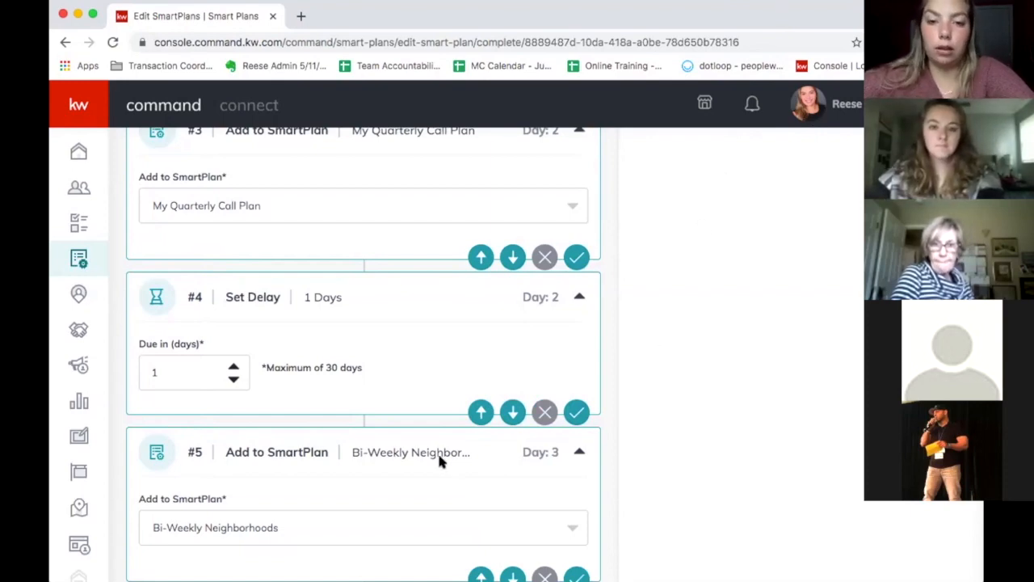
scroll(439, 461, "down", 5)
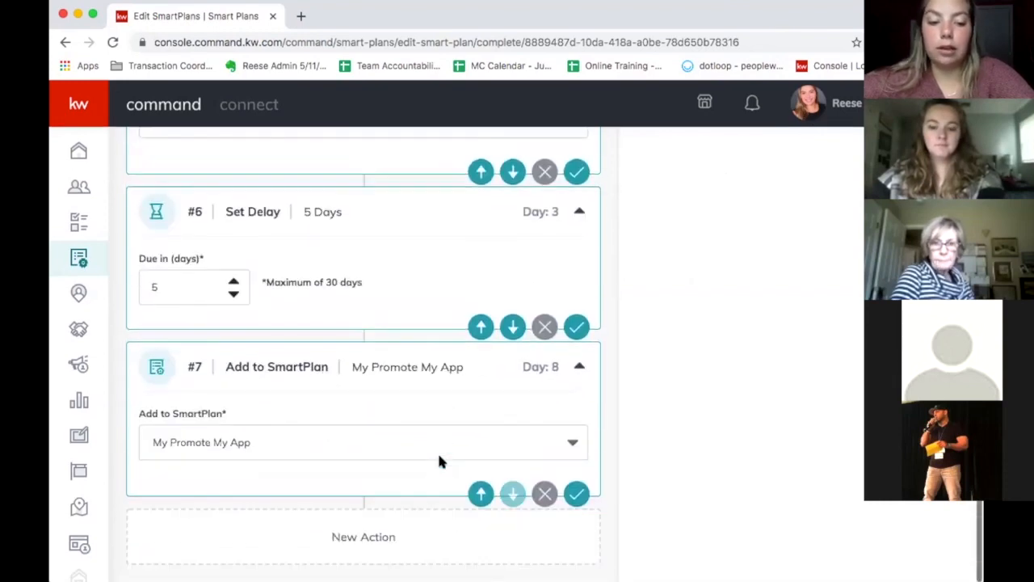
- Add a Set Delay step and a Create Task step to the end of the plan
left_click(716, 335)
scroll(763, 222, "up", 10)
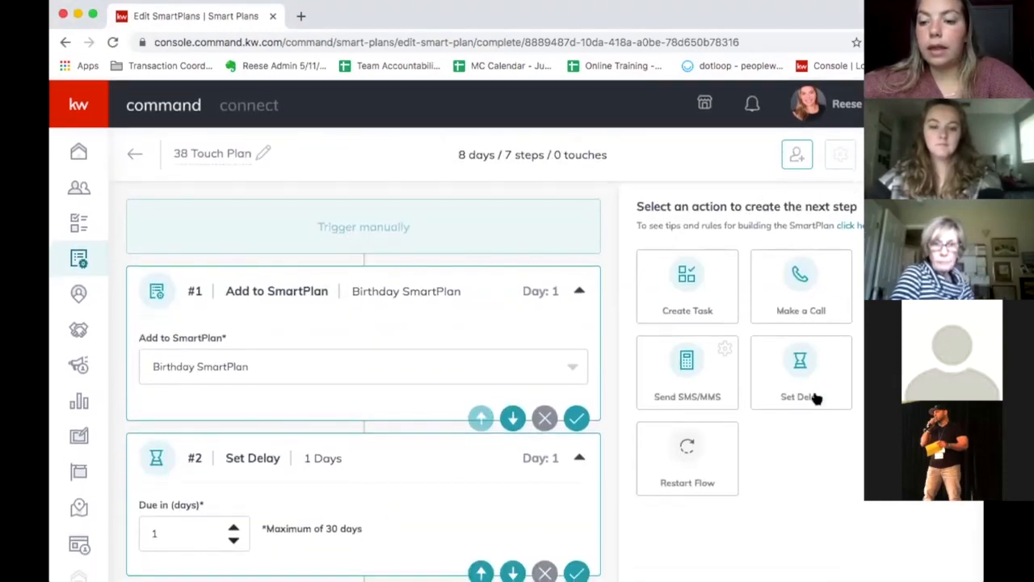
left_click(802, 388)
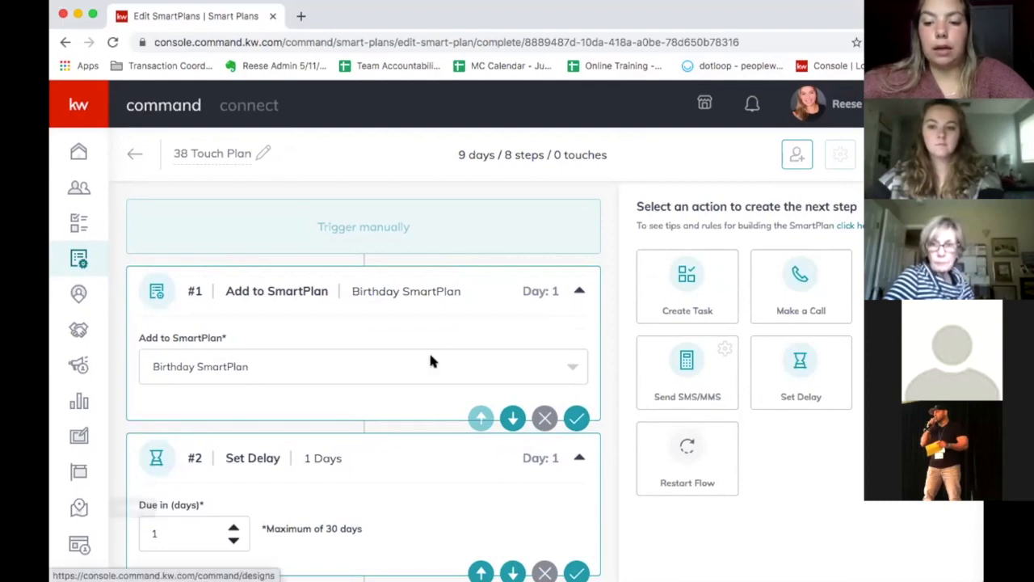
left_click(709, 277)
scroll(395, 504, "down", 15)
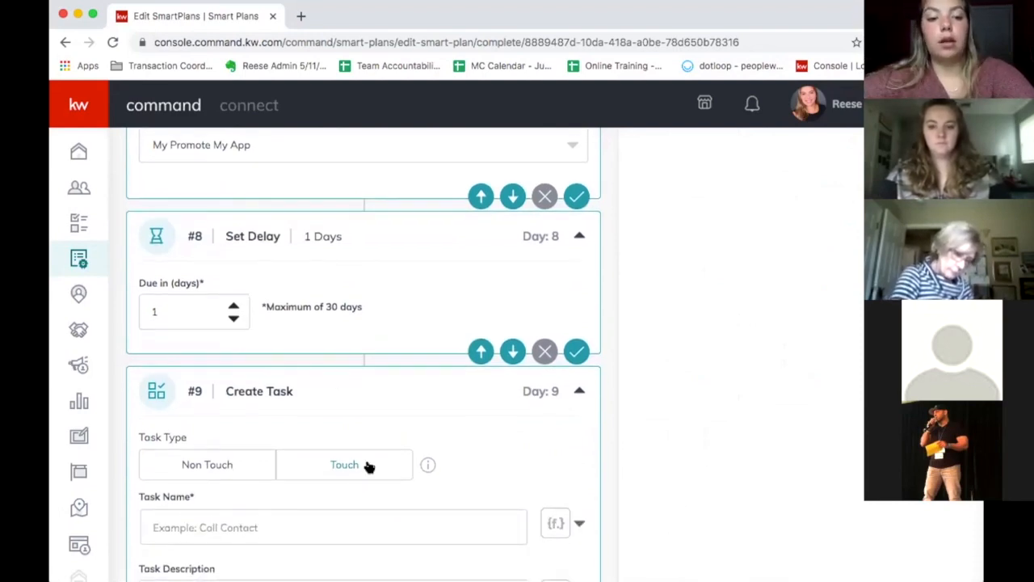
- Set the step #8 delay to 12 days, placing the task on day 20
left_click(235, 307)
left_click(234, 308)
left_click(235, 308)
left_click(234, 308)
left_click(234, 308)
left_click(234, 308)
left_click(234, 308)
left_click(234, 308)
left_click(235, 308)
left_click(235, 308)
left_click(235, 308)
left_click(235, 308)
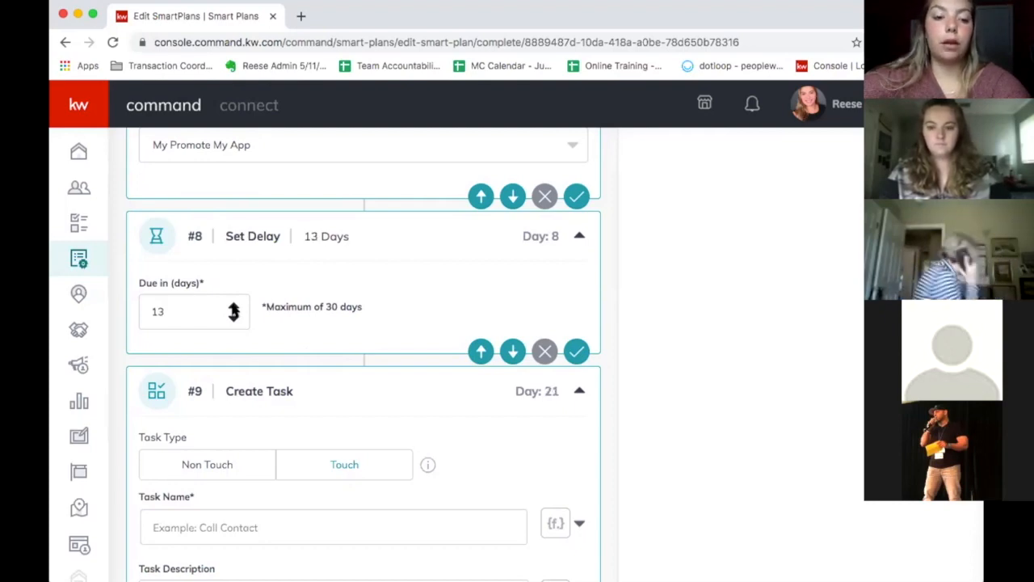
left_click(234, 308)
left_click(233, 318)
left_click(234, 319)
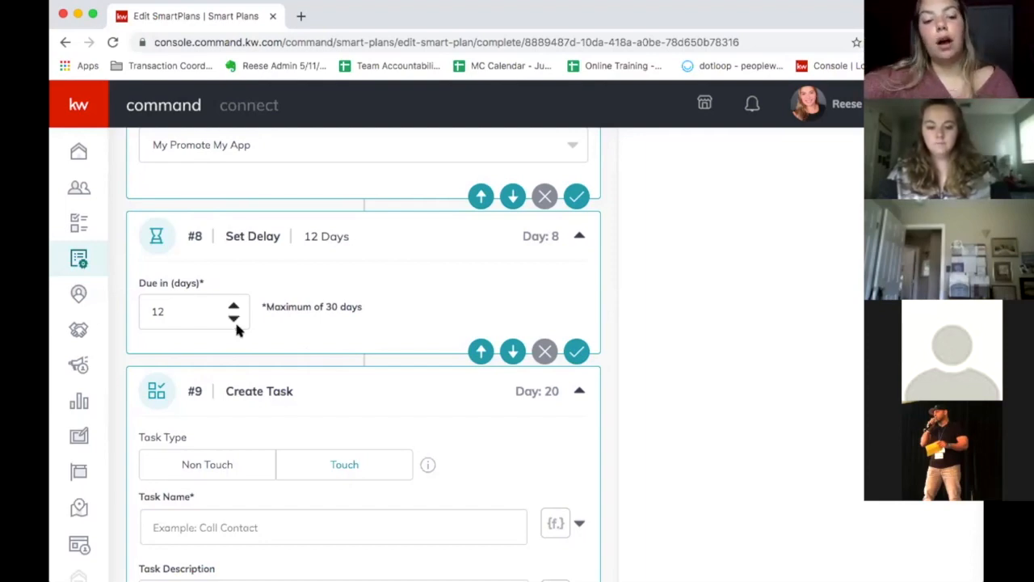
scroll(279, 391, "down", 2)
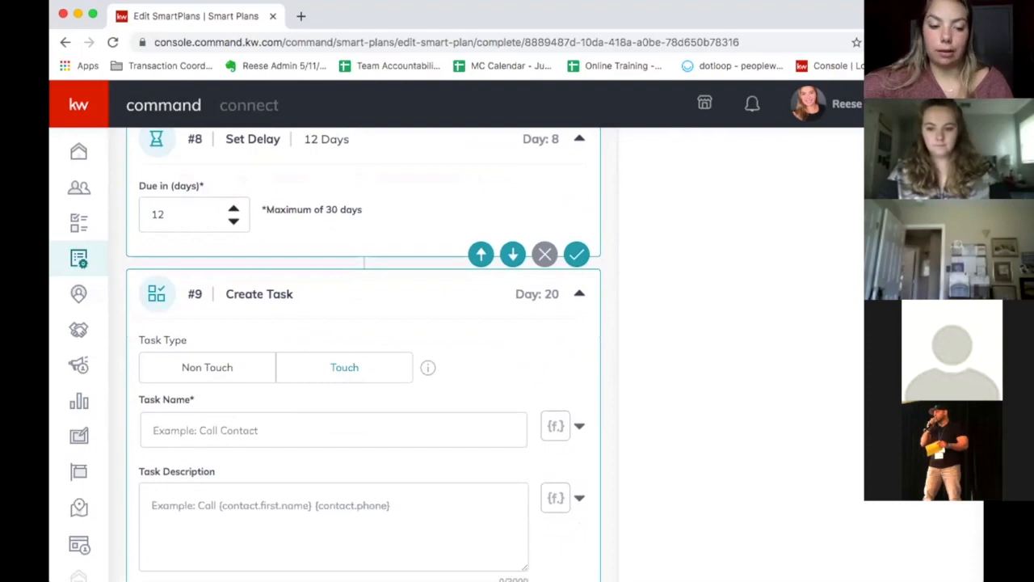
- Start the task name with 'Check' followed by the contact's first-name merge field
key("super+Tab")
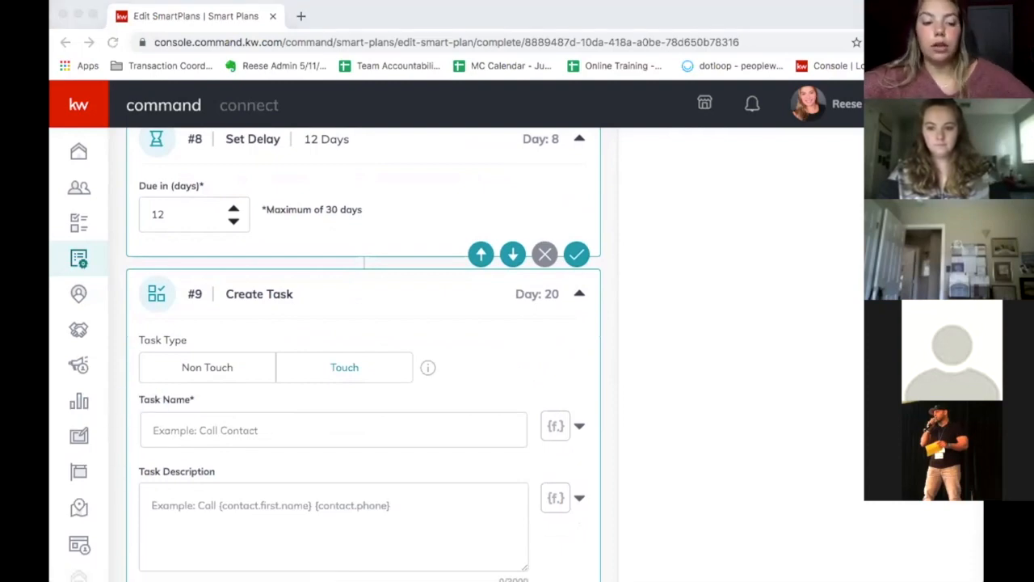
left_click(654, 452)
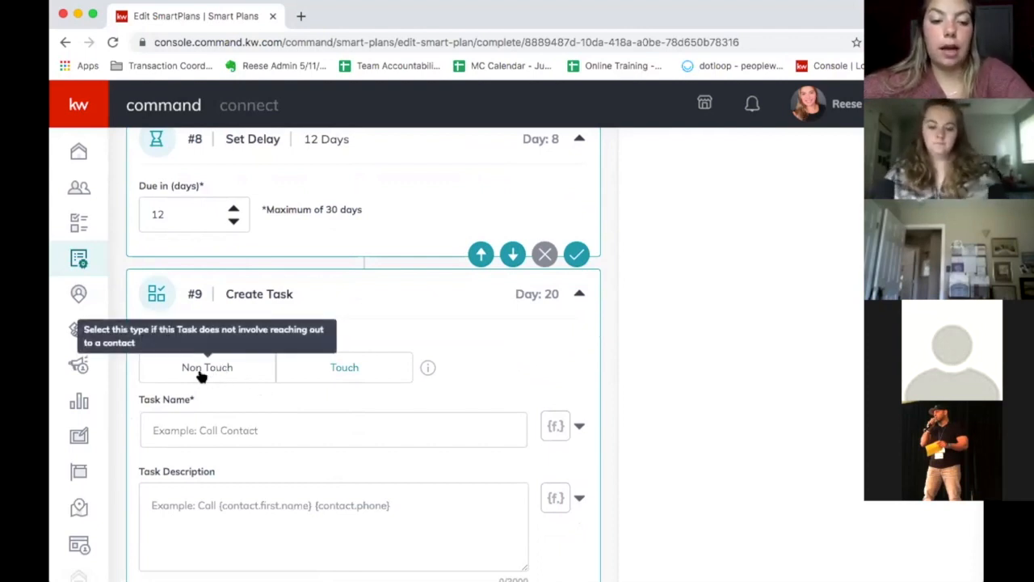
left_click(232, 425)
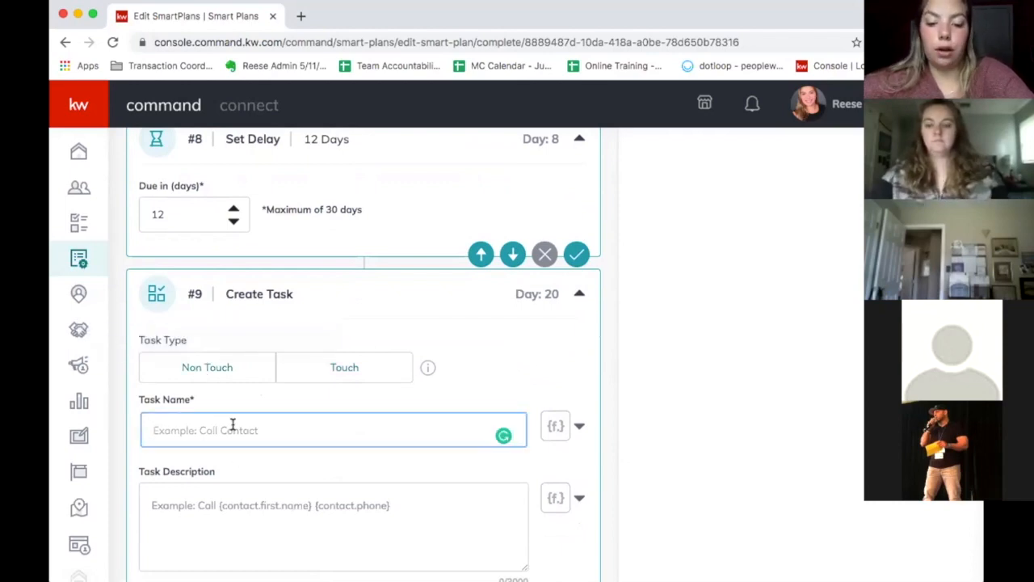
left_click(558, 431)
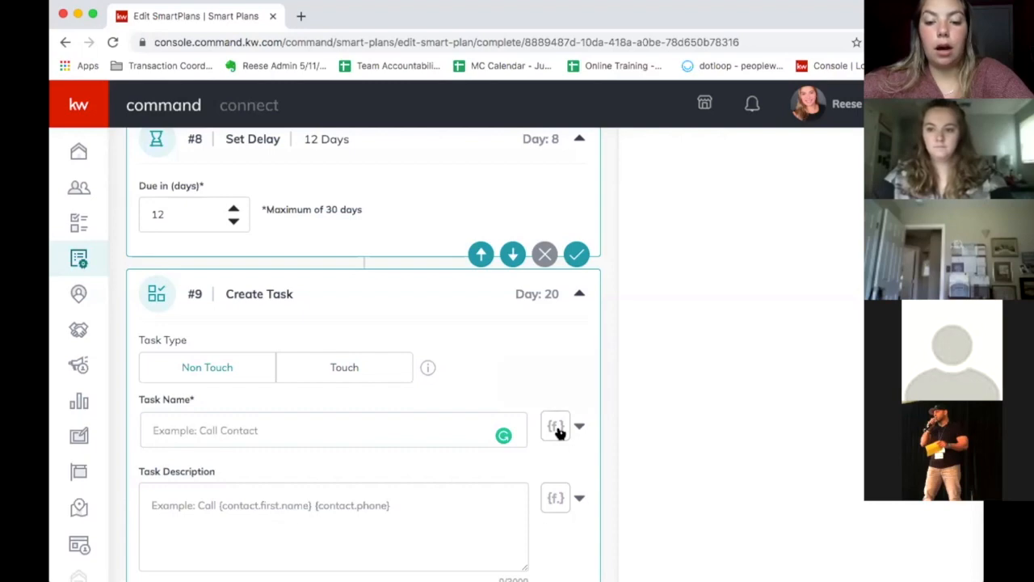
left_click_drag(558, 431, 538, 383)
left_click(438, 417)
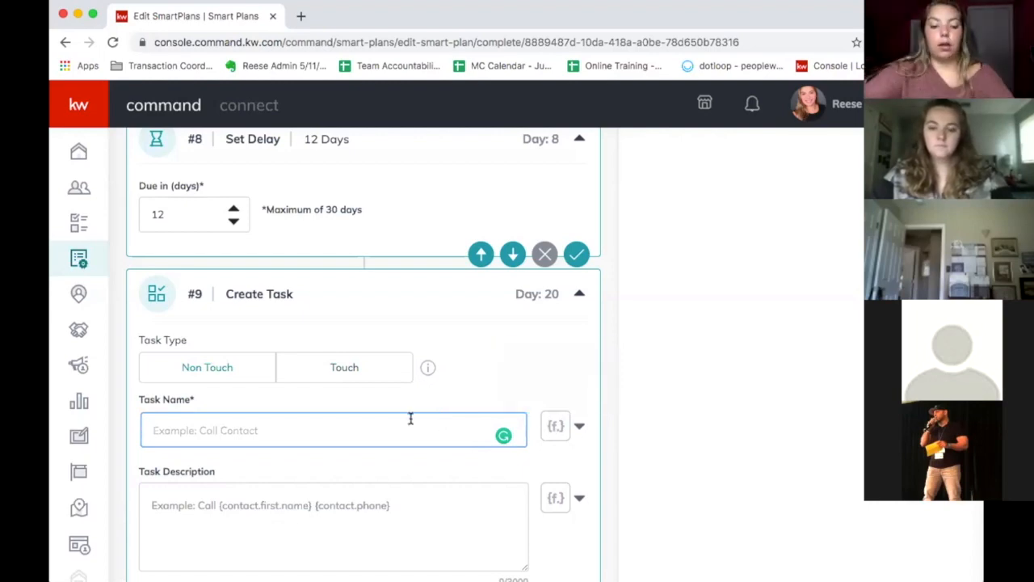
type("Check")
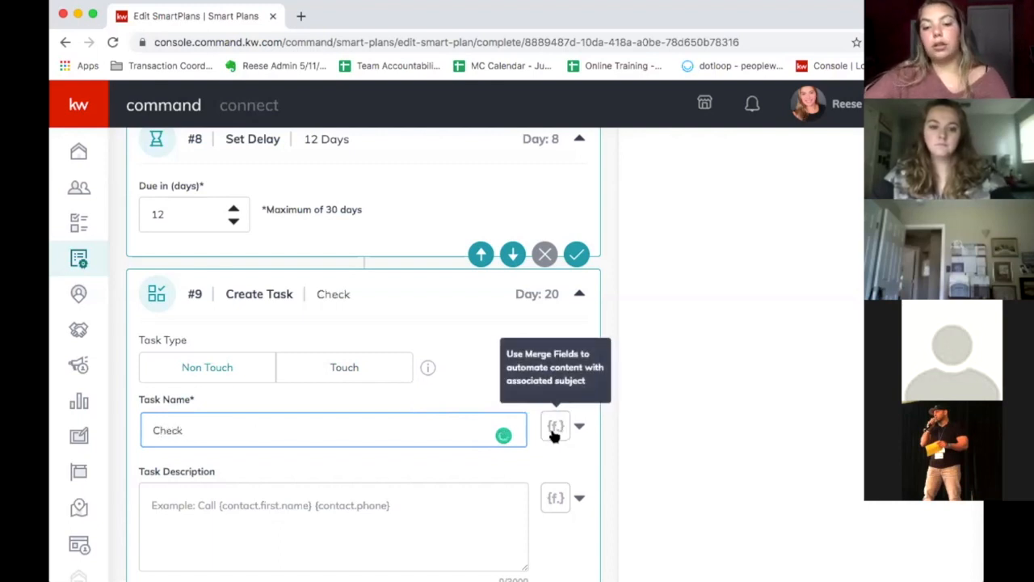
left_click(555, 427)
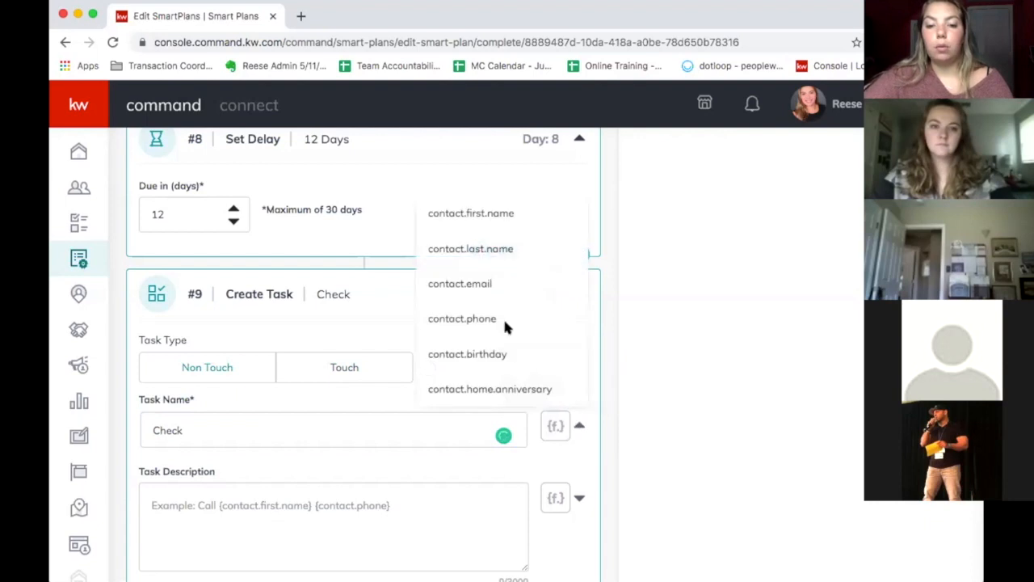
left_click(476, 213)
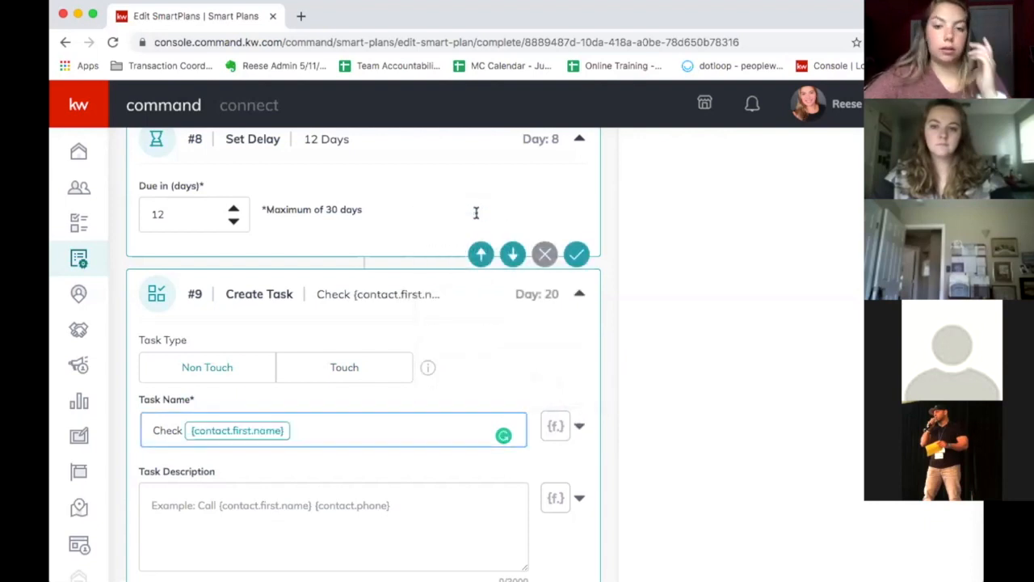
- Finish the name as 'Check {contact.first.name} Contact Card' and move to Task Description
left_click(558, 428)
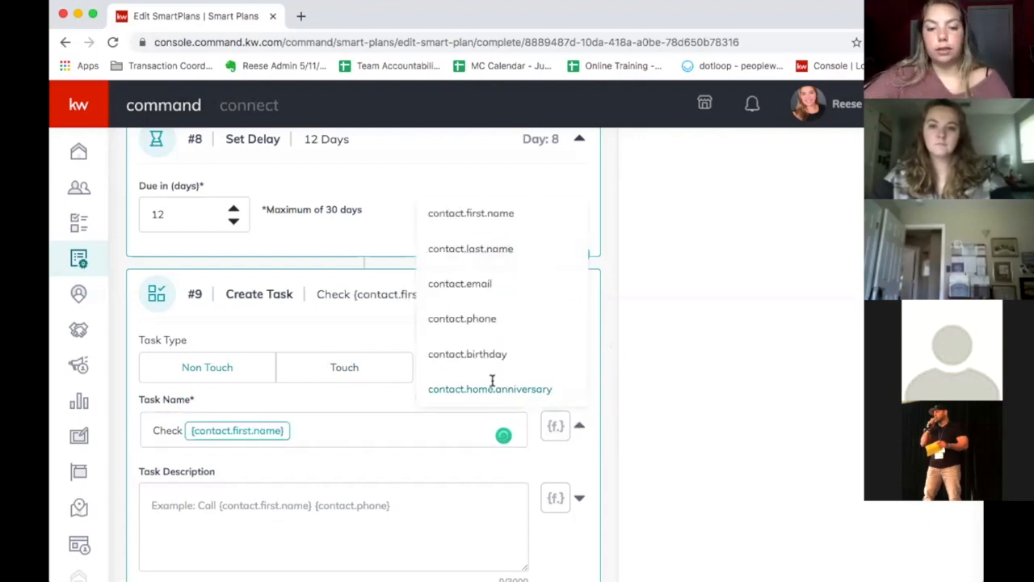
left_click(351, 437)
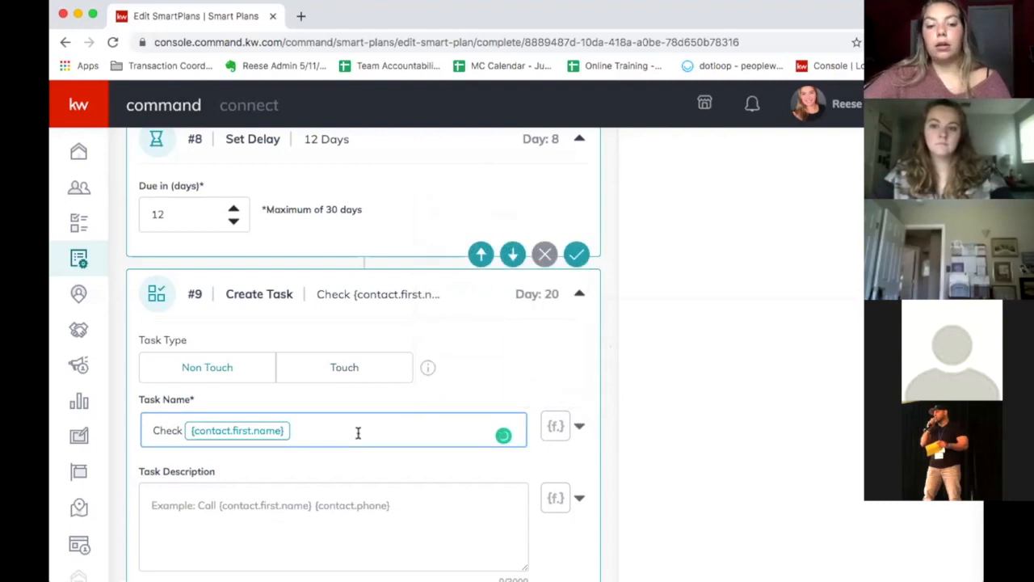
left_click(555, 431)
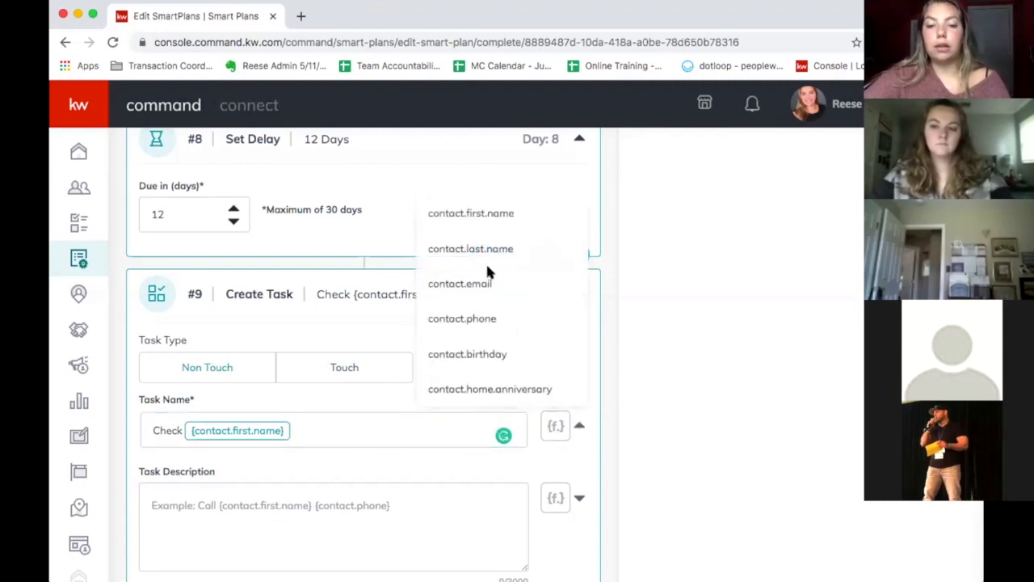
left_click(487, 248)
left_click(339, 425)
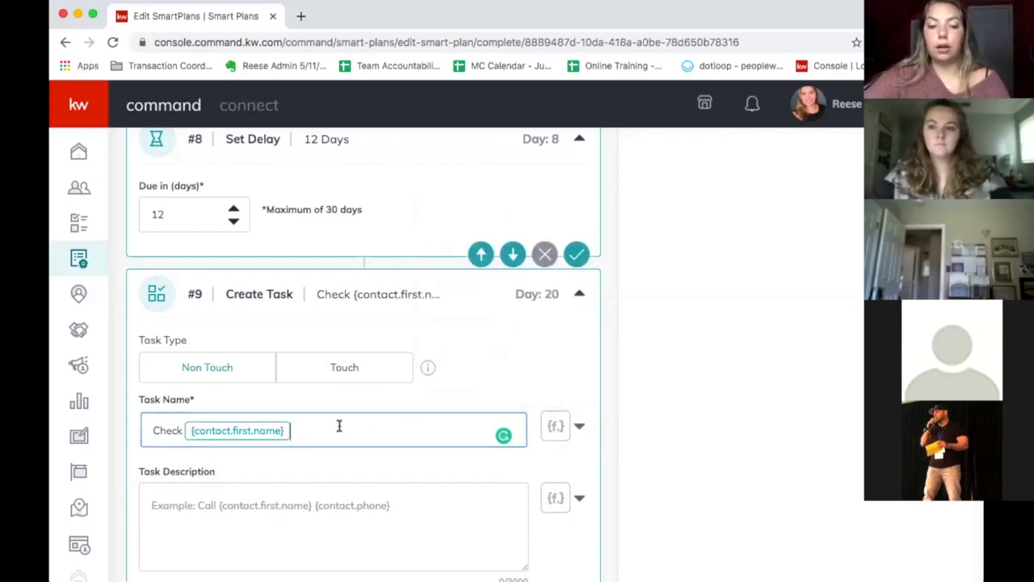
left_click(554, 429)
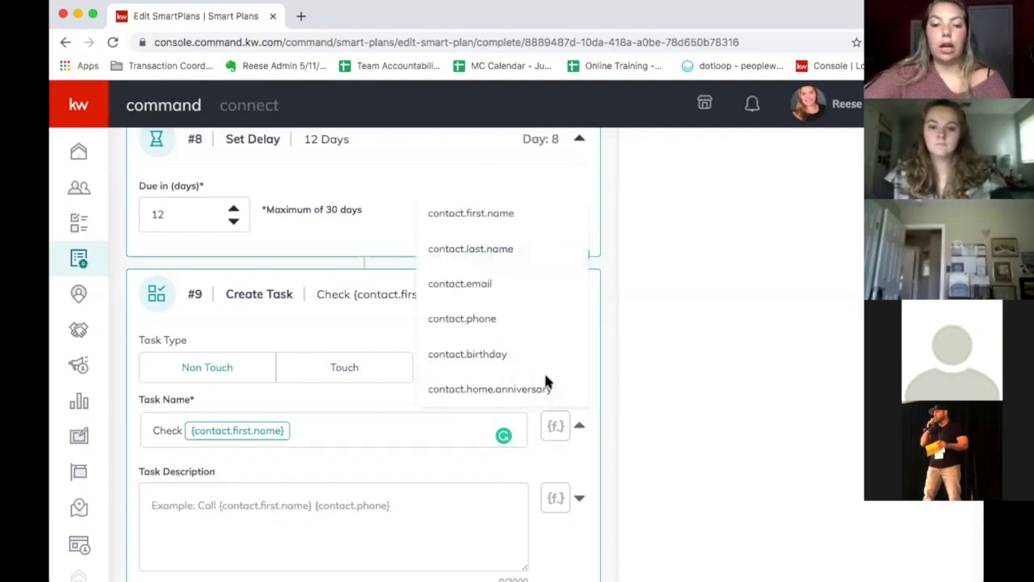
left_click(476, 247)
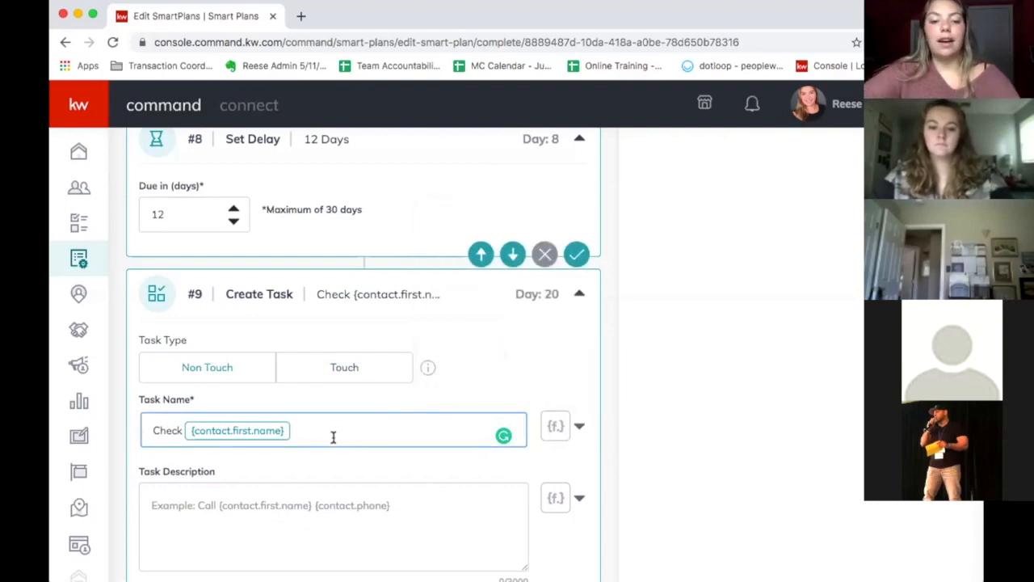
type("COnto")
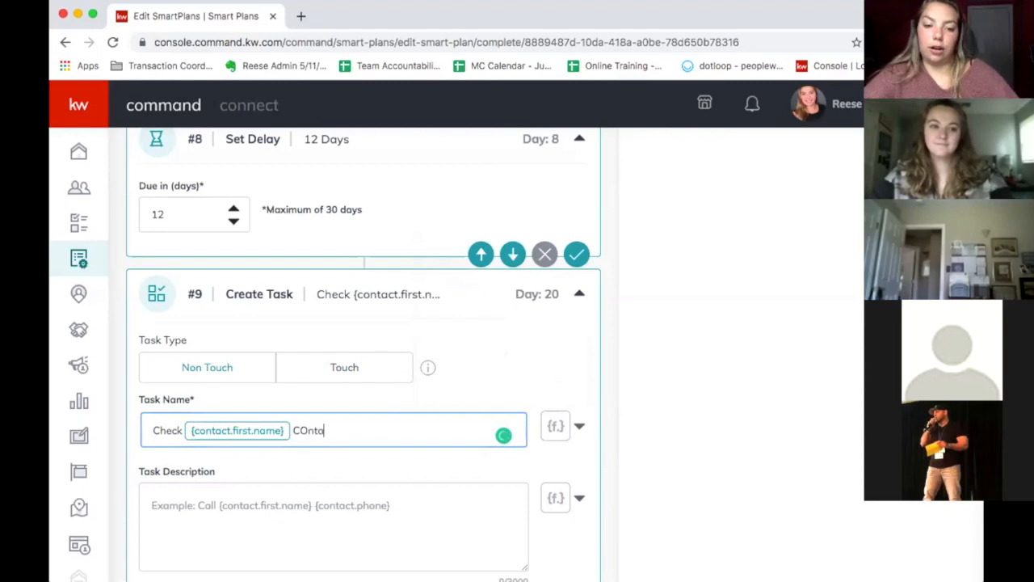
key("BackSpace")
key("BackSpace")
type("ontact")
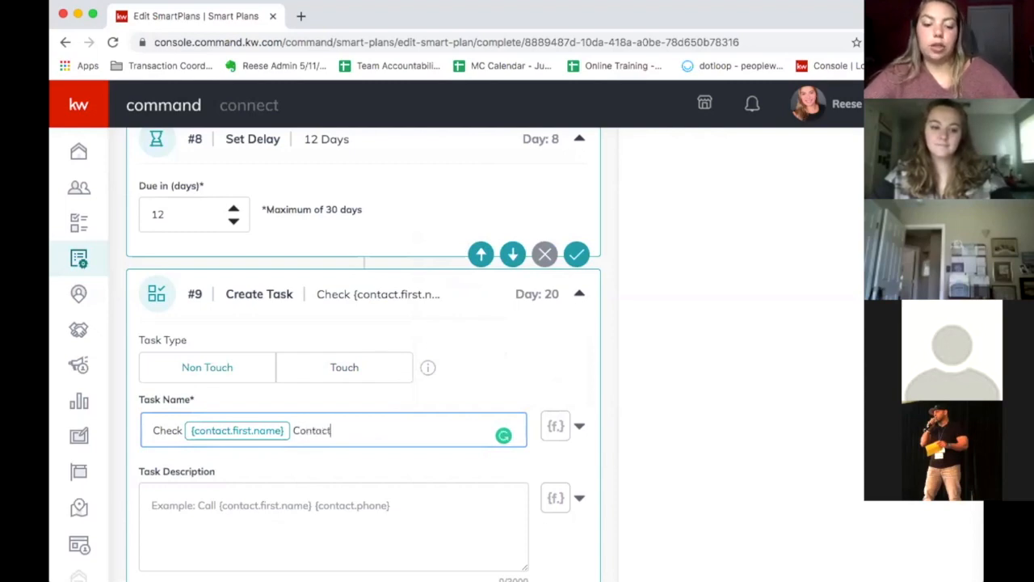
type(" Card")
key("Tab")
key("shift+Tab")
key("Tab")
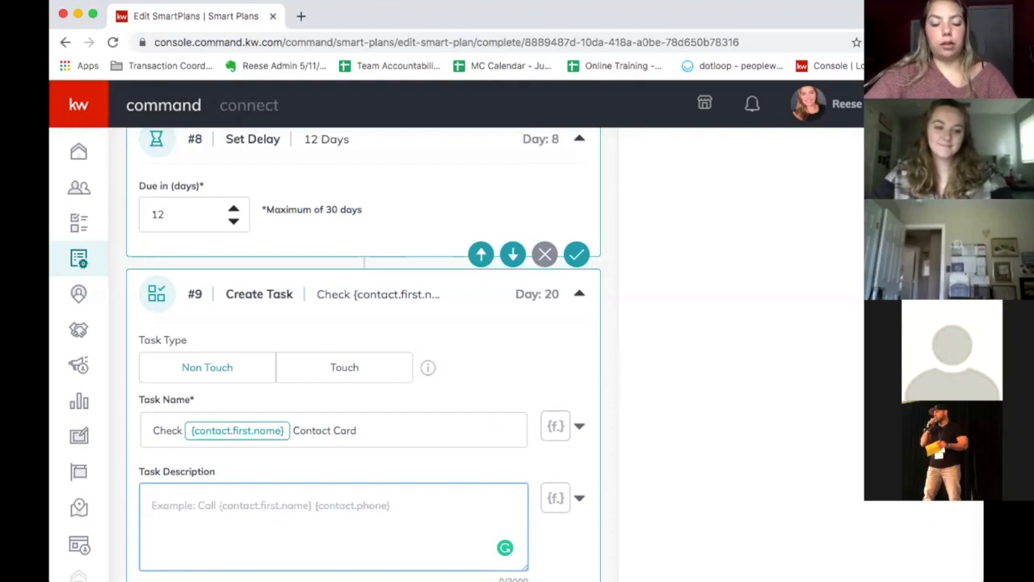
- Enter a description noting the bi-weekly update was sent and calls made, and to check home views
type("i")
key("BackSpace")
type("i ha")
key("BackSpace")
key("BackSpace")
key("BackSpace")
key("BackSpace")
type("i")
key("BackSpace")
type("I have sent")
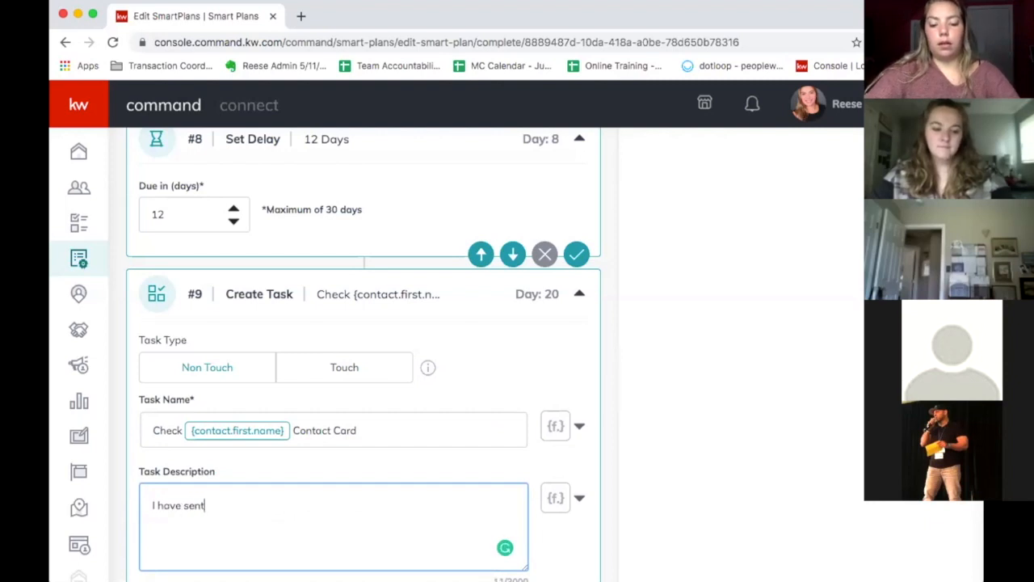
type(" them the bi-w")
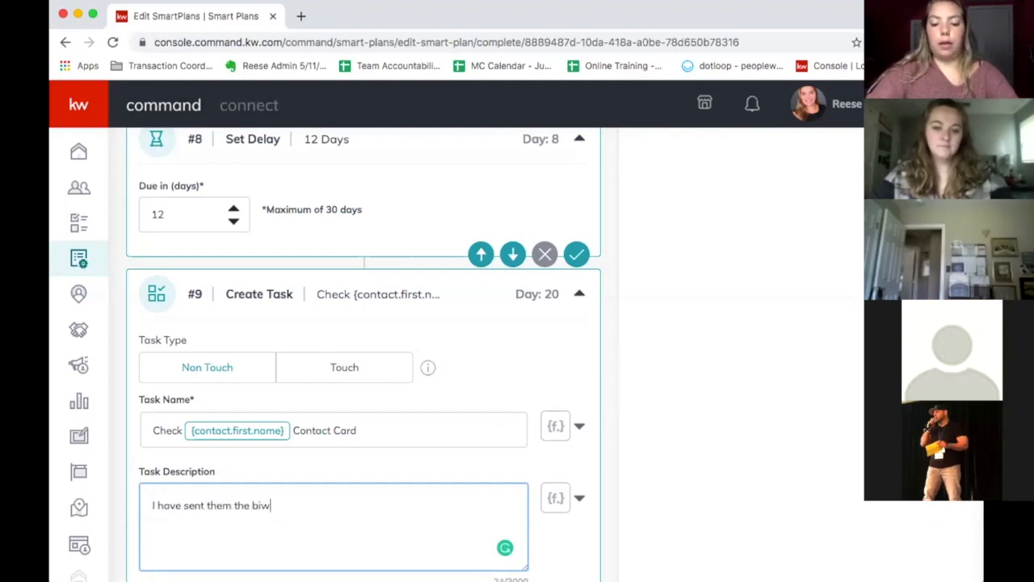
type("eekly nei")
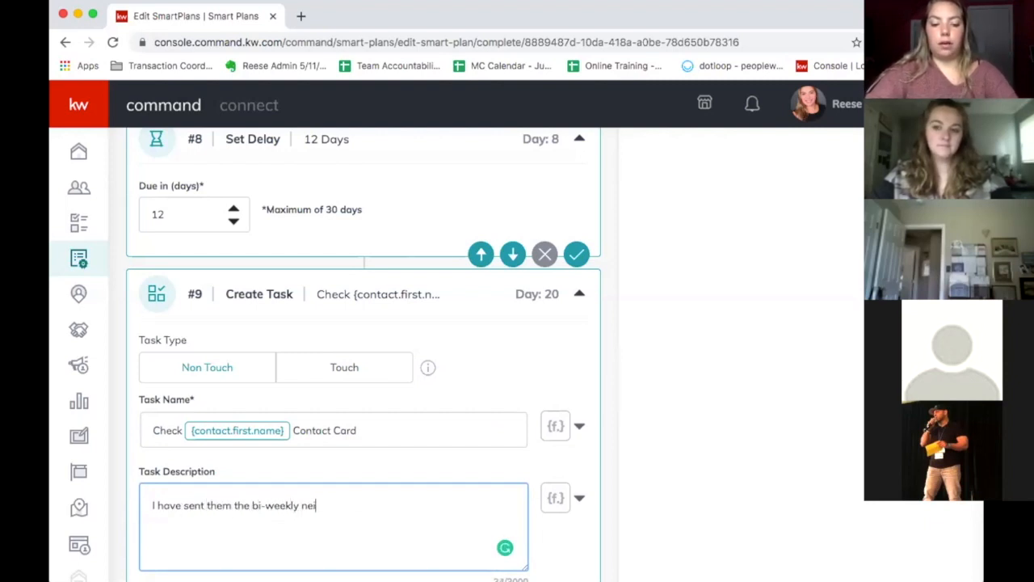
type("ghborhood update")
key("Return")
key("BackSpace")
type(",")
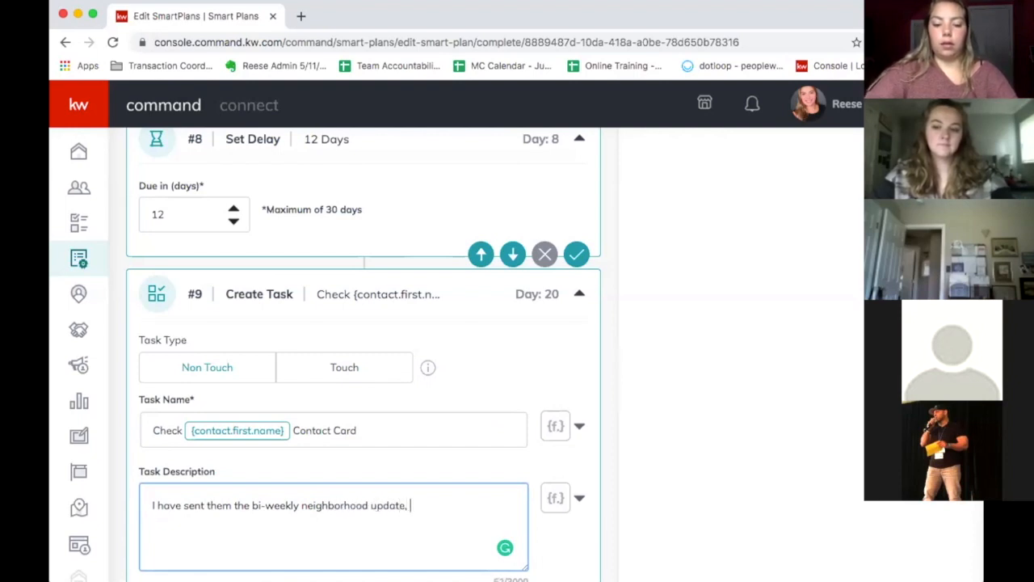
type(" th")
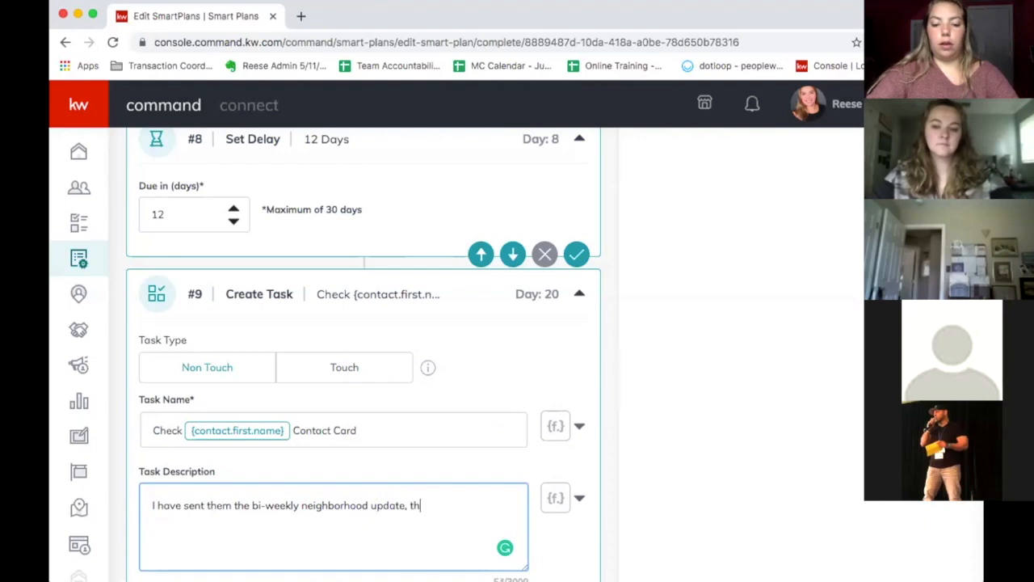
type("e opp")
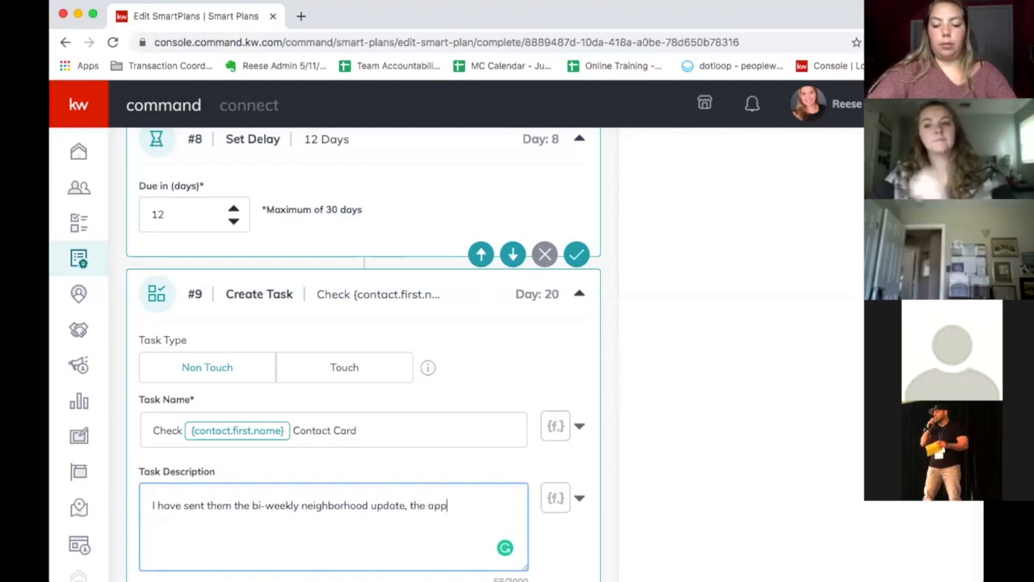
type(", and hav")
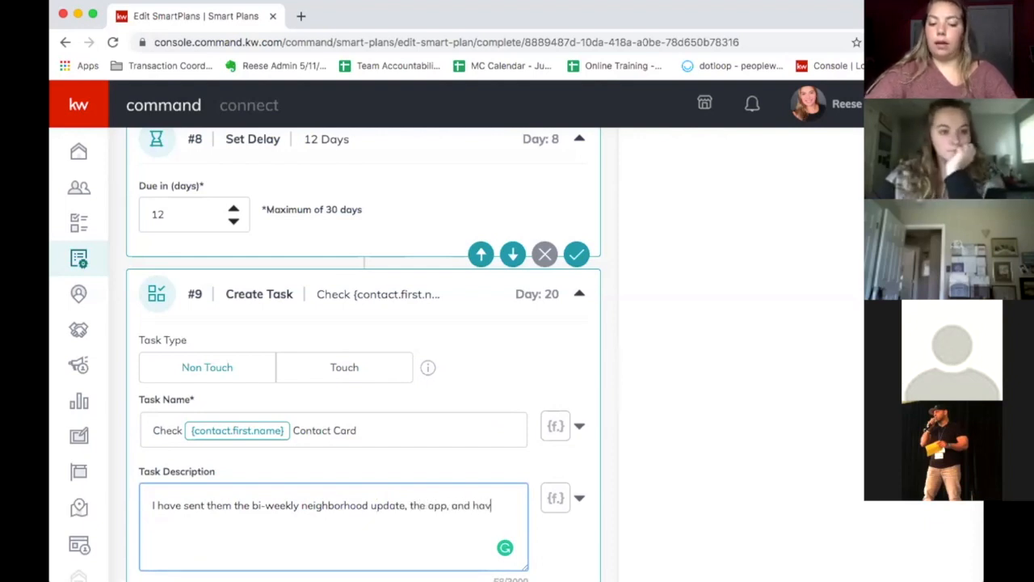
type("e called them a")
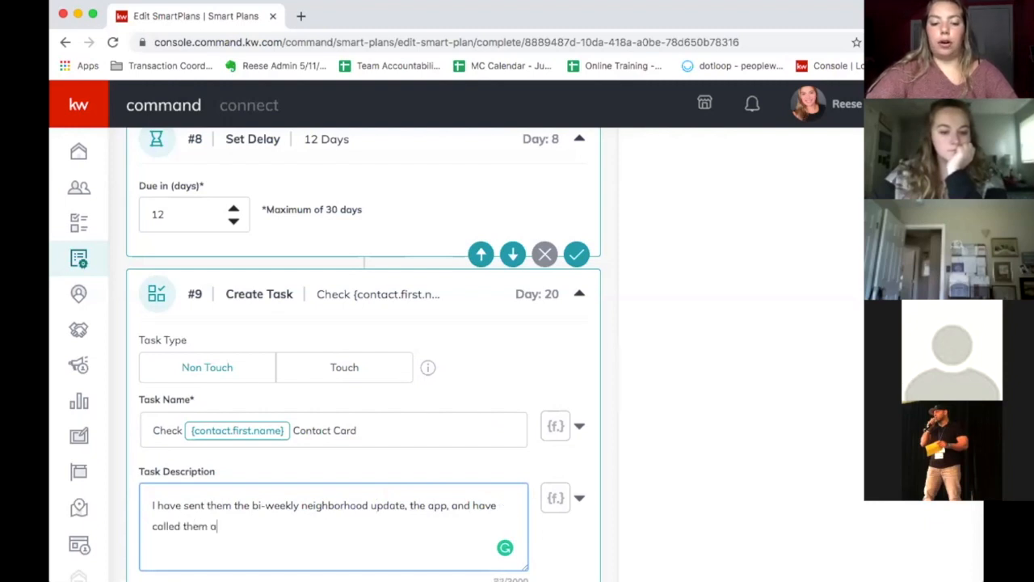
type("lready this quarter.")
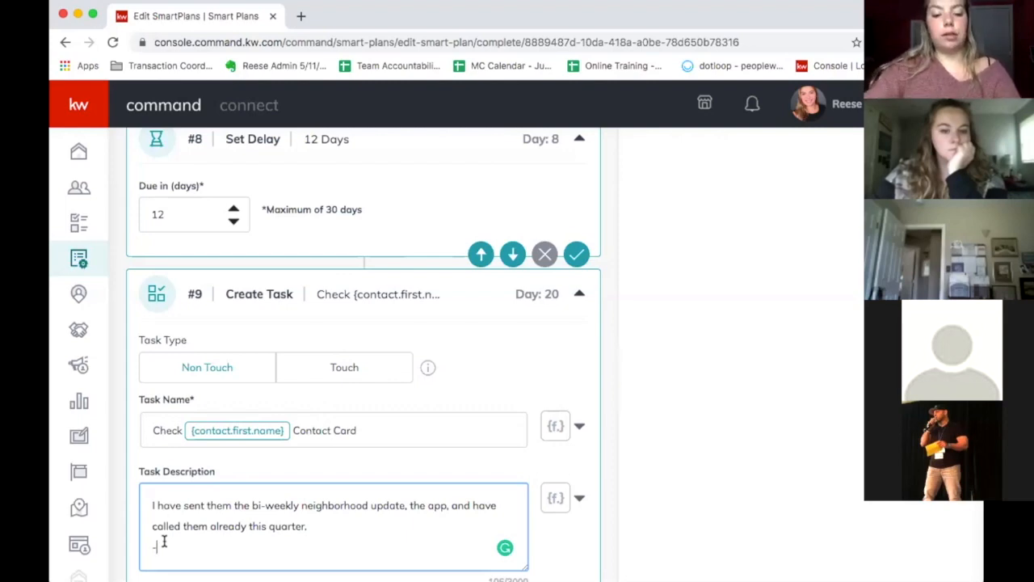
type("check if I")
type("ooked at homes and any other interactions.")
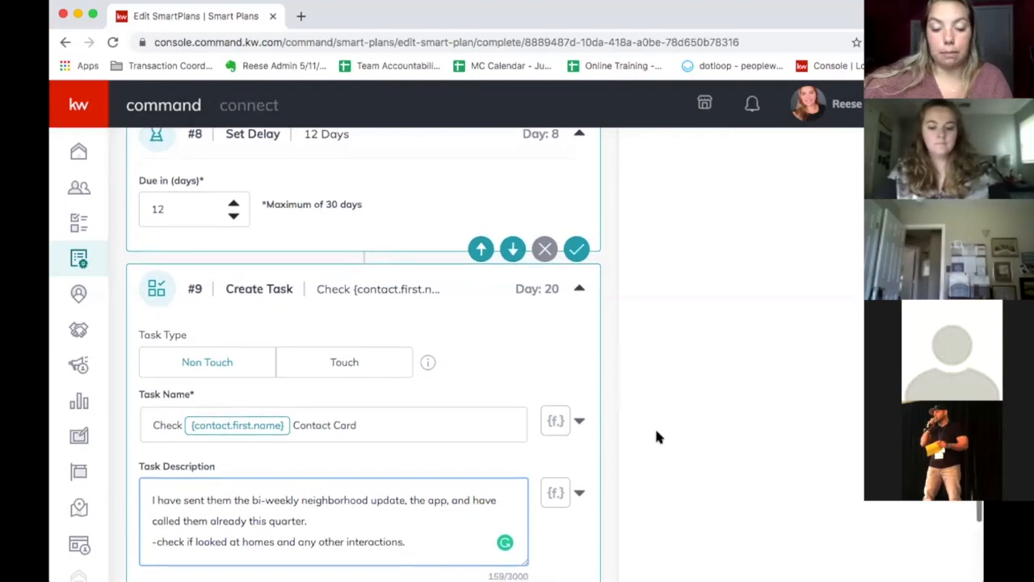
scroll(656, 437, "down", 3)
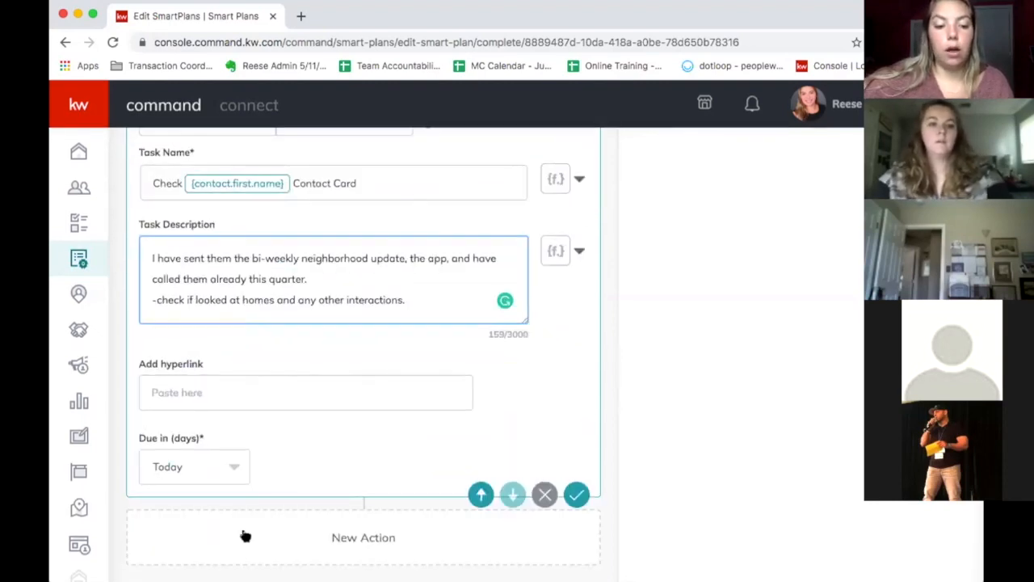
left_click(233, 468)
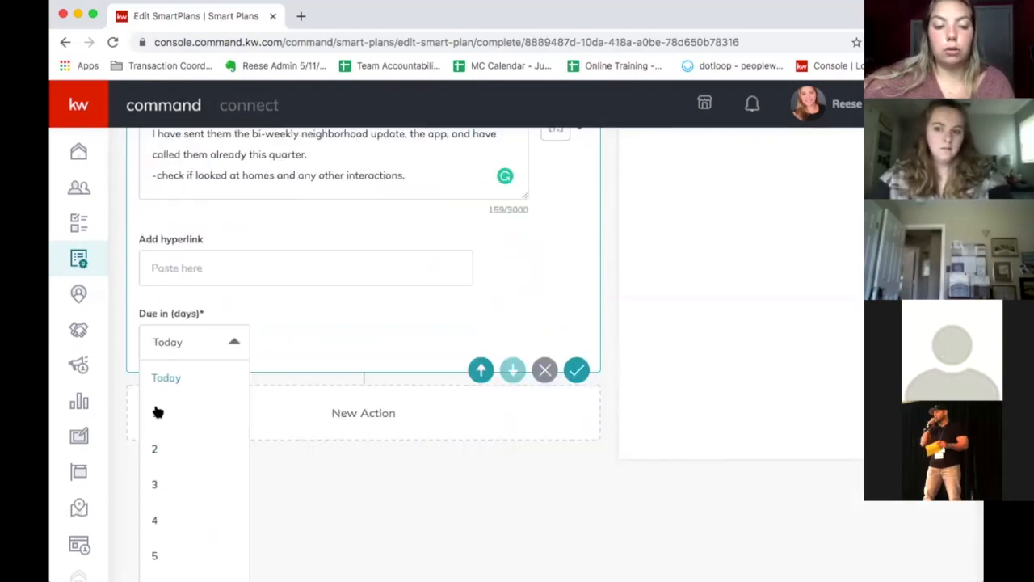
left_click(172, 374)
scroll(326, 436, "up", 2)
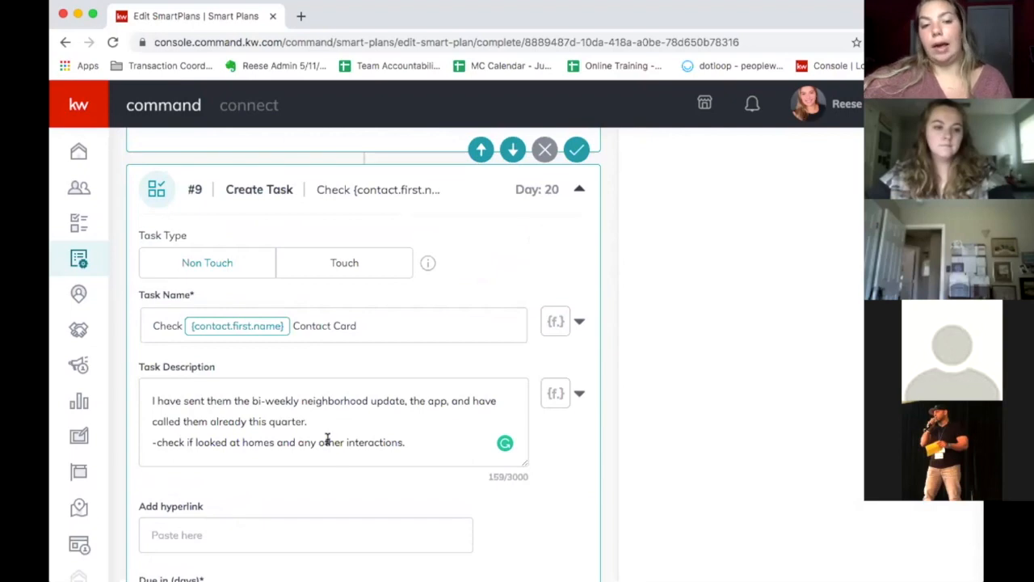
scroll(622, 464, "down", 2)
scroll(621, 464, "up", 15)
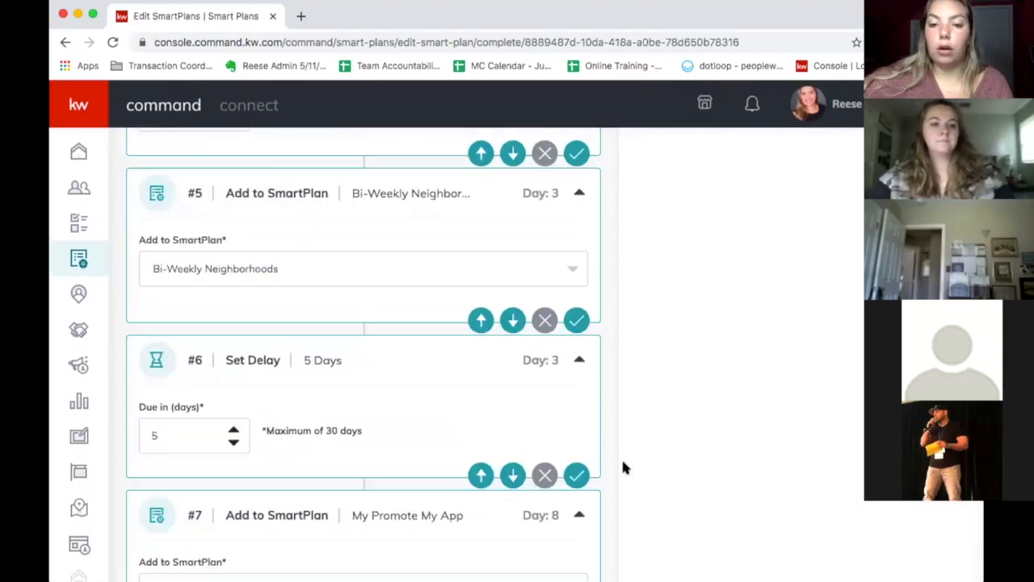
left_click_drag(459, 154, 587, 155)
left_click(410, 405)
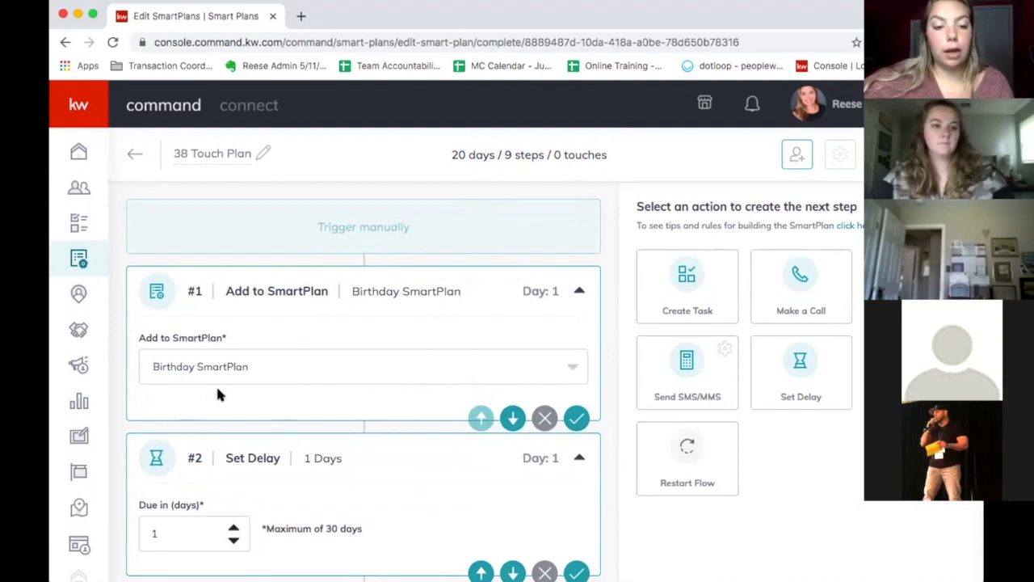
- Scroll through all nine 38 Touch Plan steps and back to the top until changes are saved
scroll(216, 394, "down", 5)
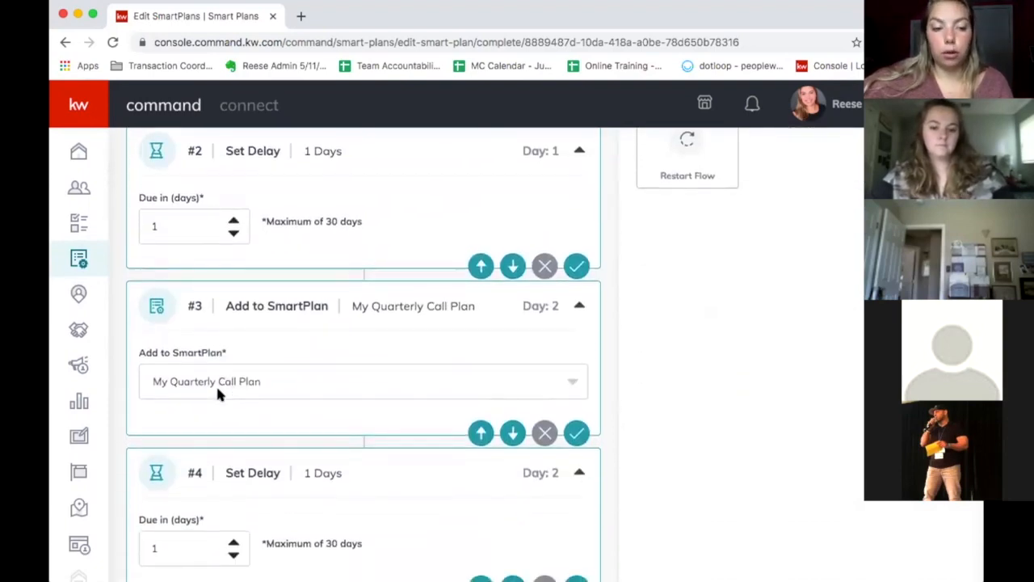
scroll(216, 392, "down", 5)
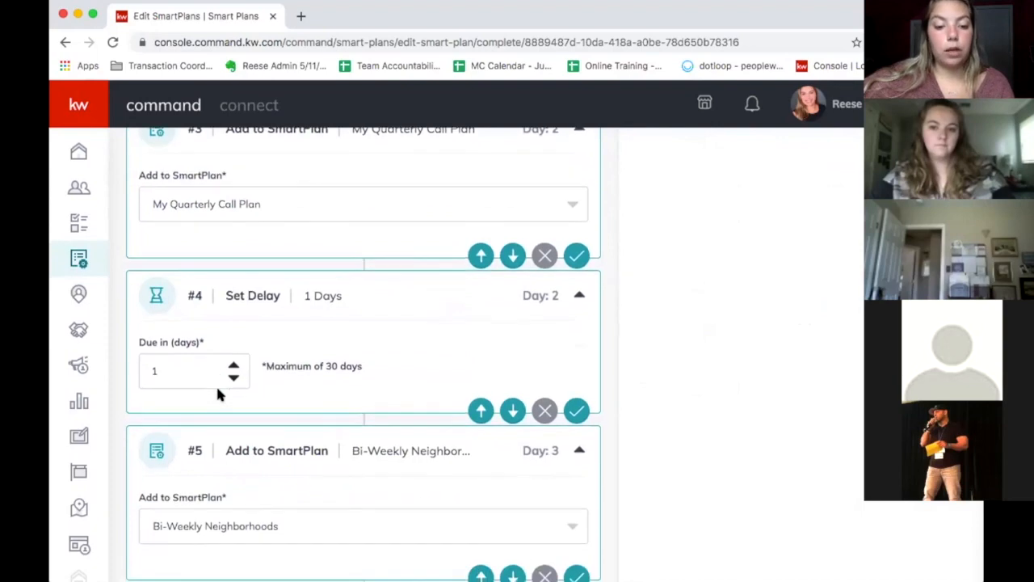
left_click(25, 488)
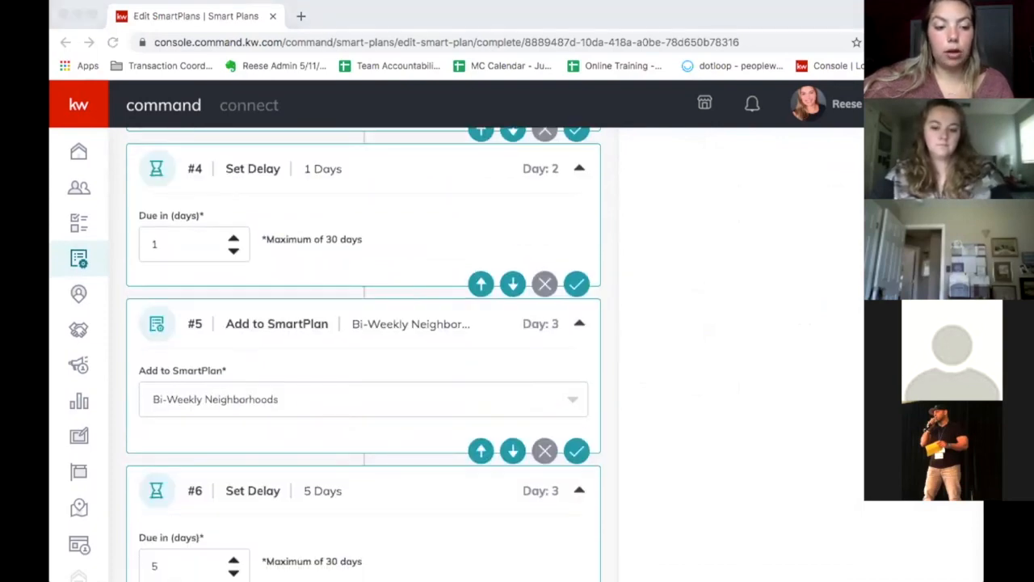
left_click(644, 374)
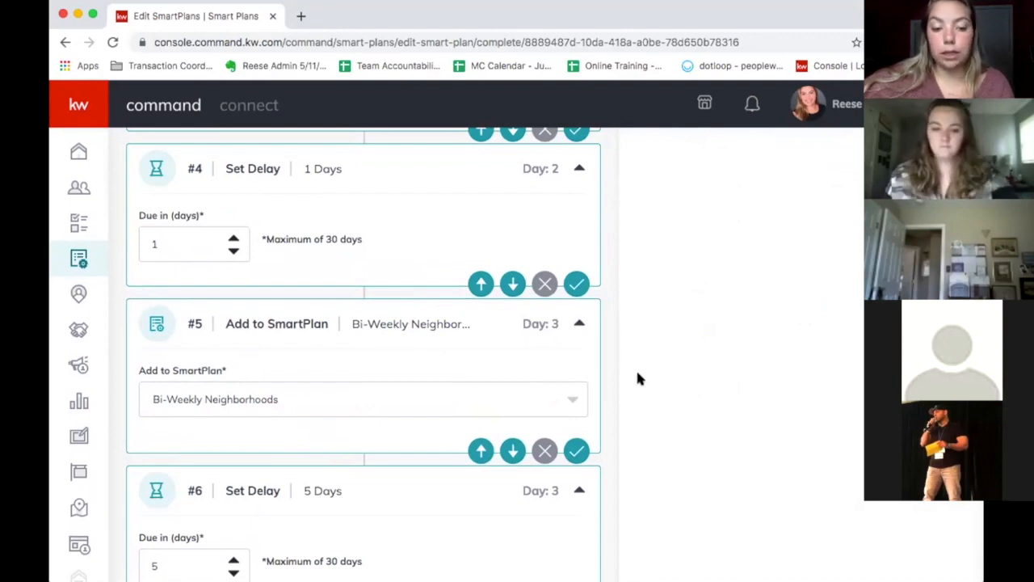
scroll(250, 469, "down", 5)
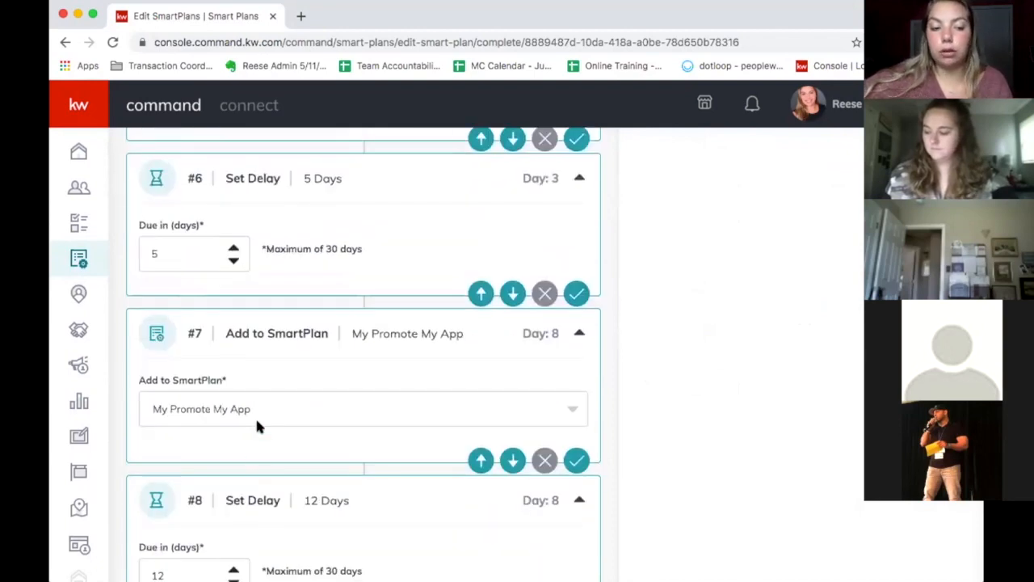
scroll(258, 404, "down", 3)
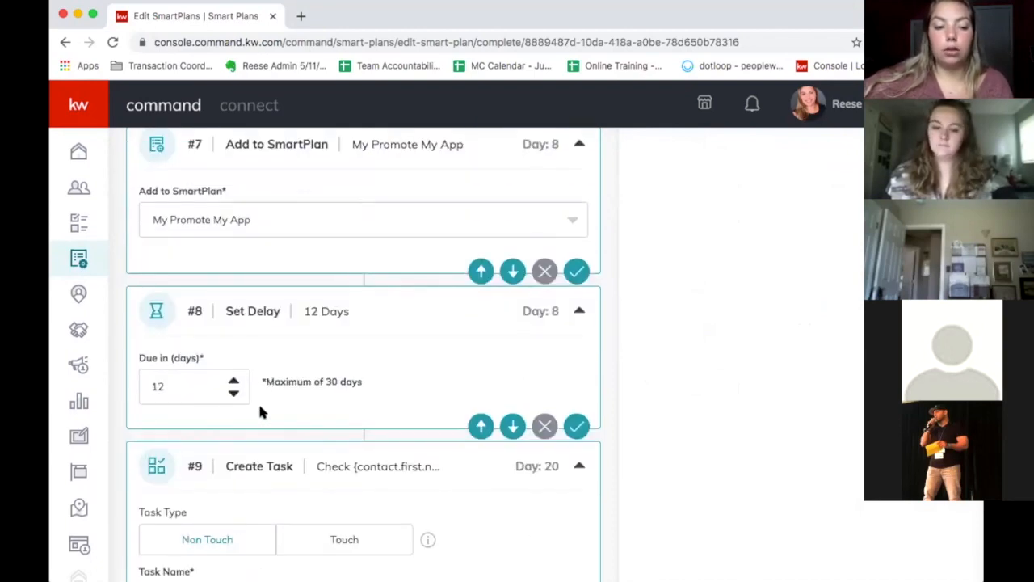
scroll(259, 411, "down", 3)
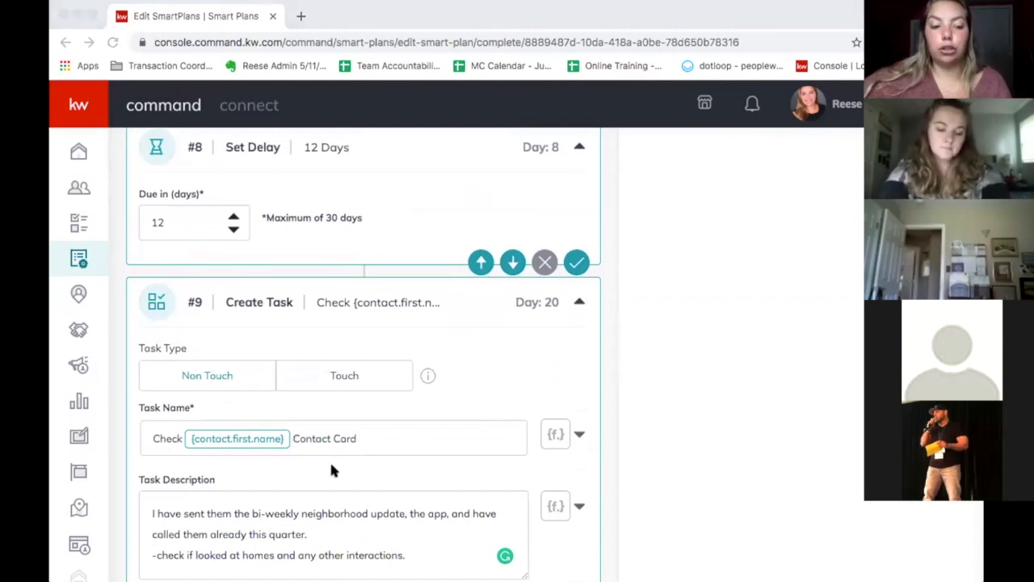
left_click(725, 391)
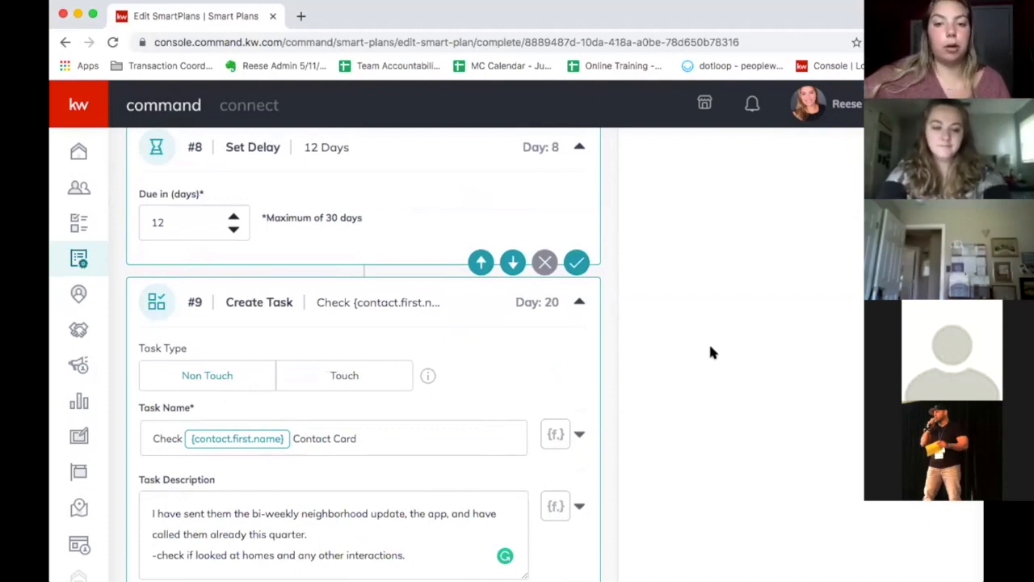
scroll(708, 352, "up", 15)
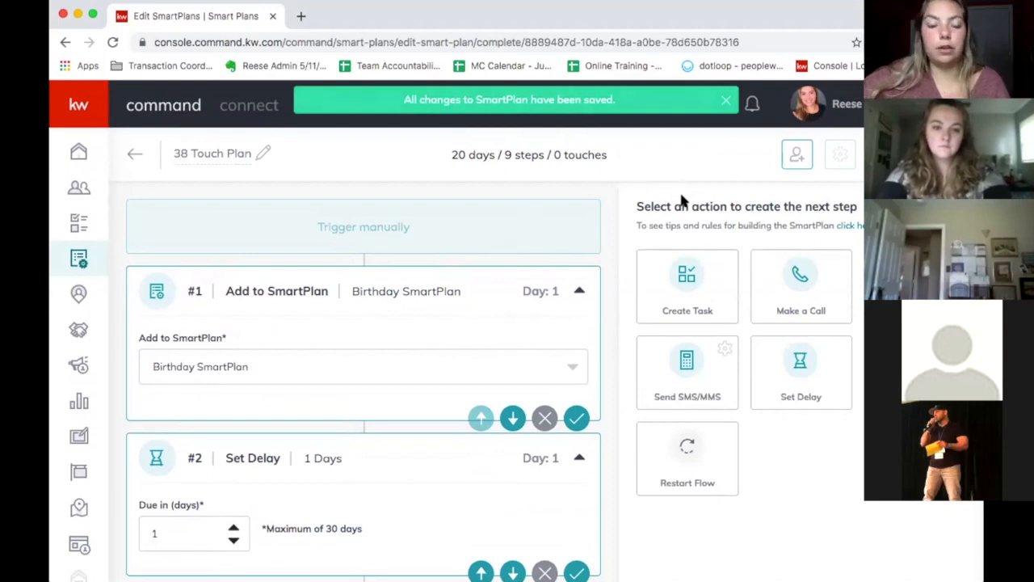
left_click(795, 156)
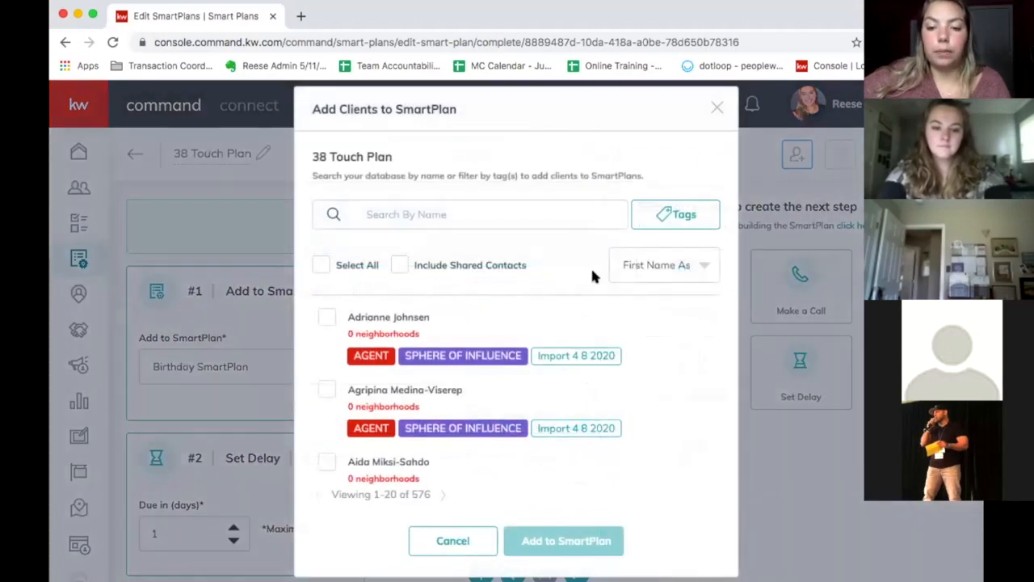
scroll(429, 469, "down", 5)
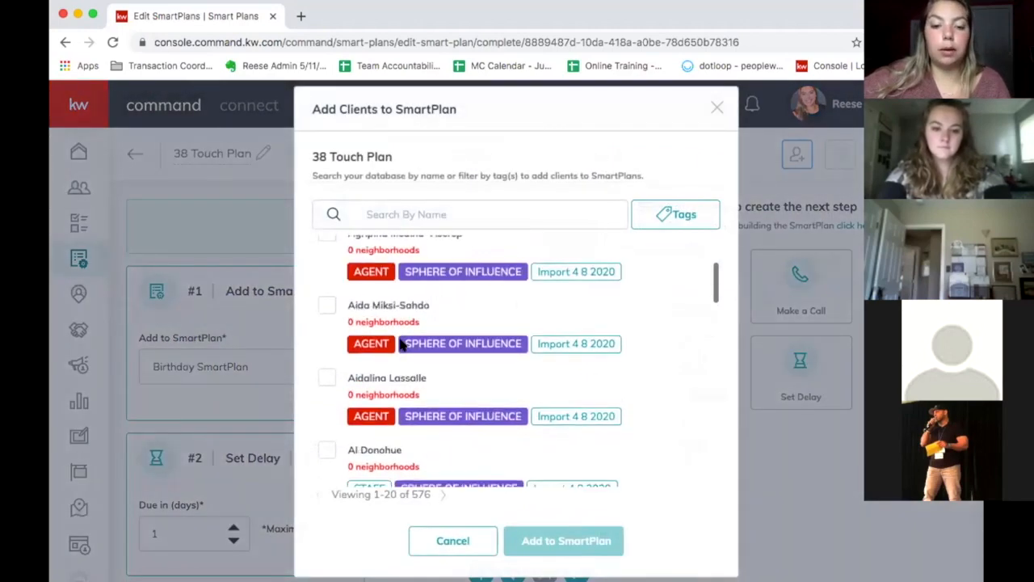
scroll(399, 341, "down", 10)
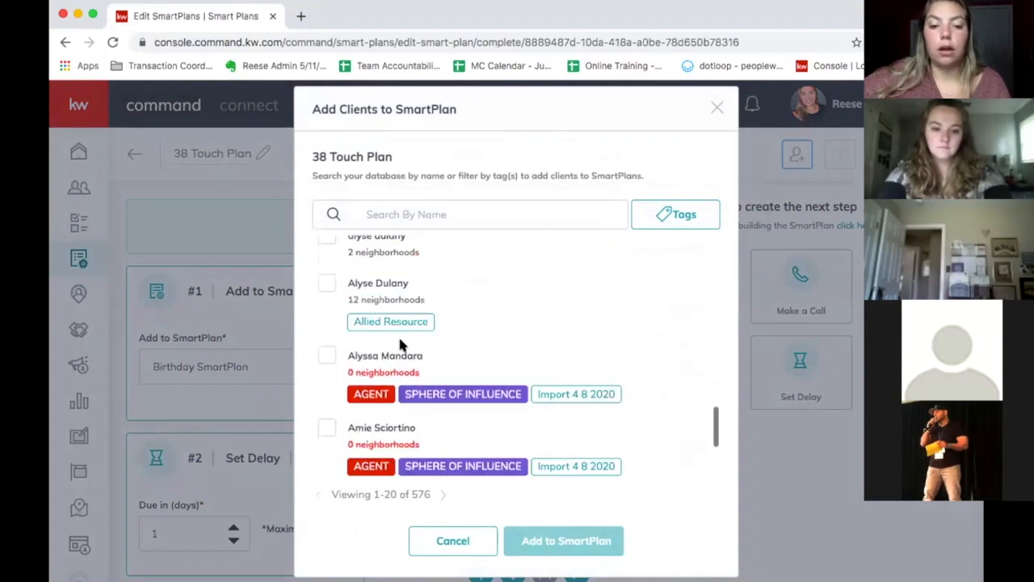
scroll(399, 343, "down", 4)
scroll(399, 342, "up", 20)
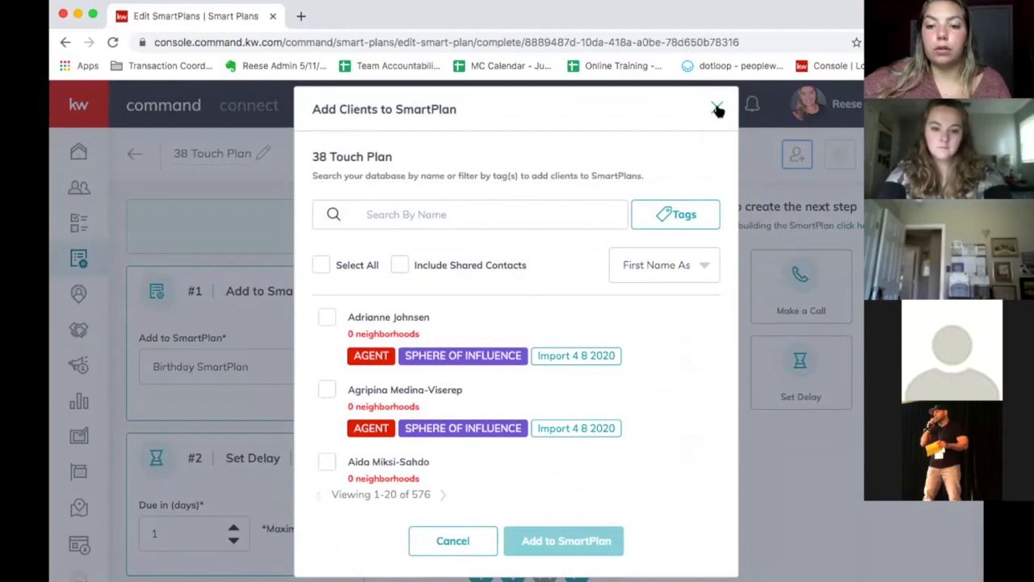
left_click(717, 111)
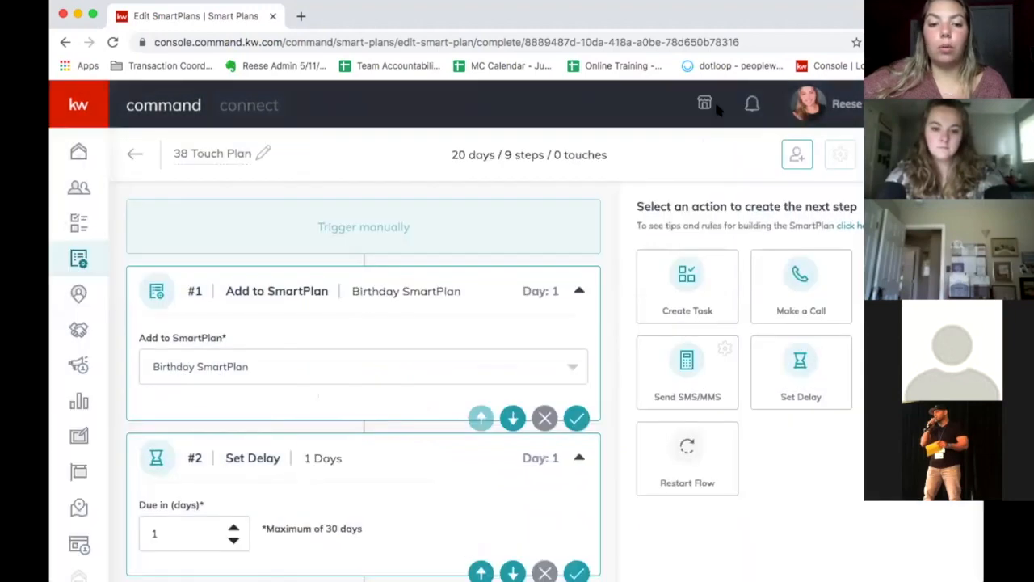
- Go back to My SmartPlans, then open the Contacts page from the sidebar
left_click(128, 158)
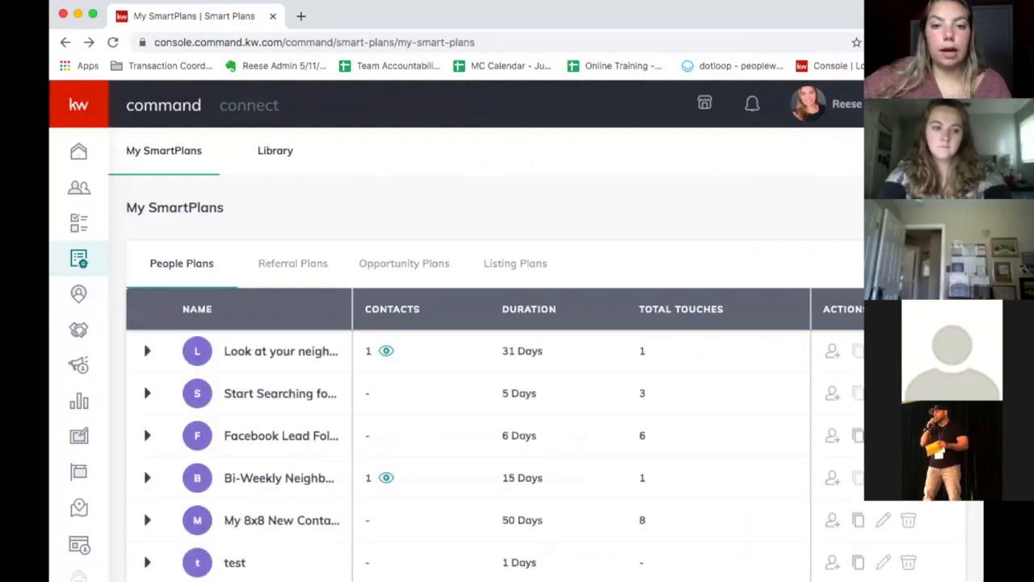
left_click(79, 188)
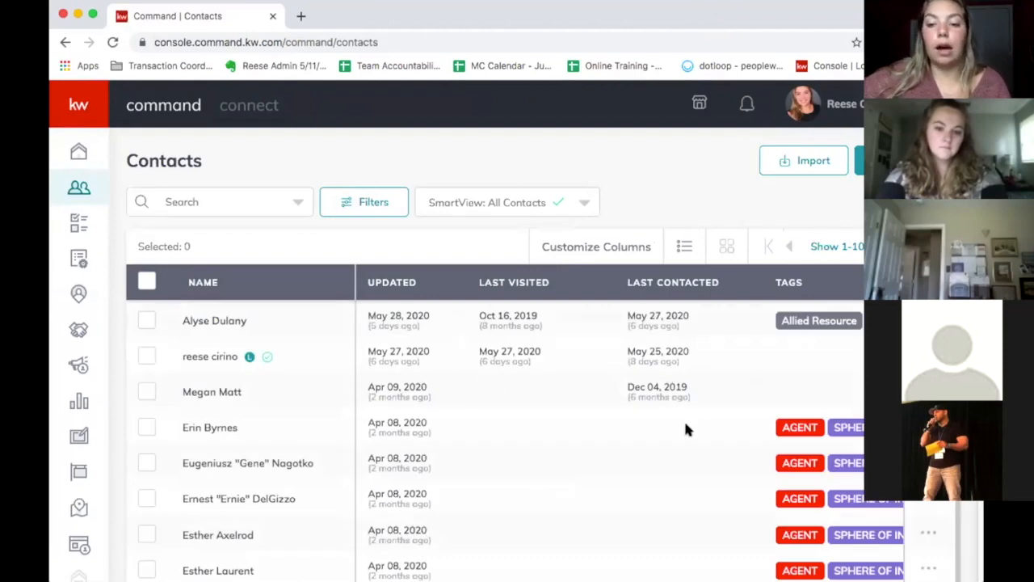
- Show 50 contacts per page and select all of them
scroll(685, 428, "down", 1)
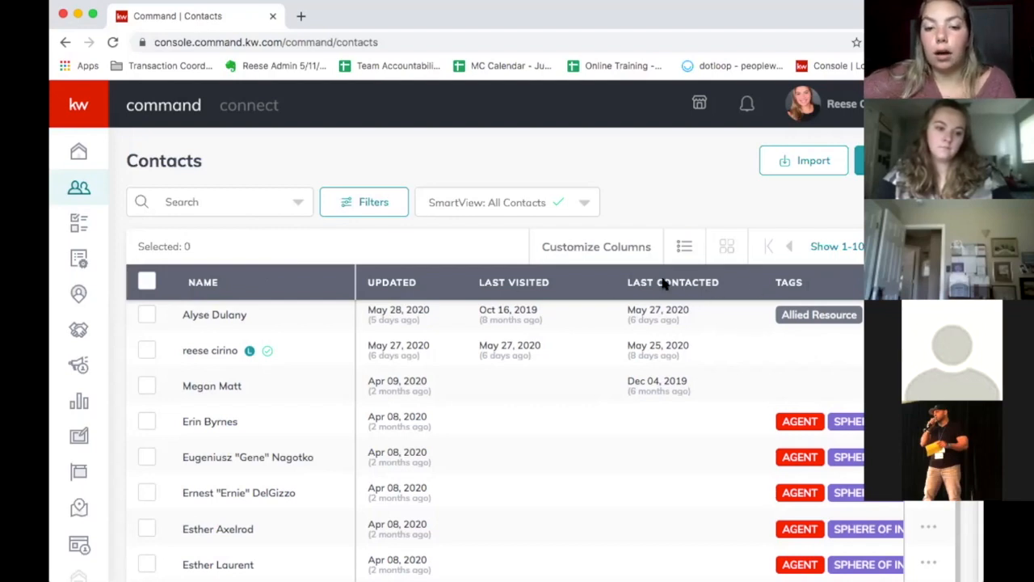
left_click(147, 282)
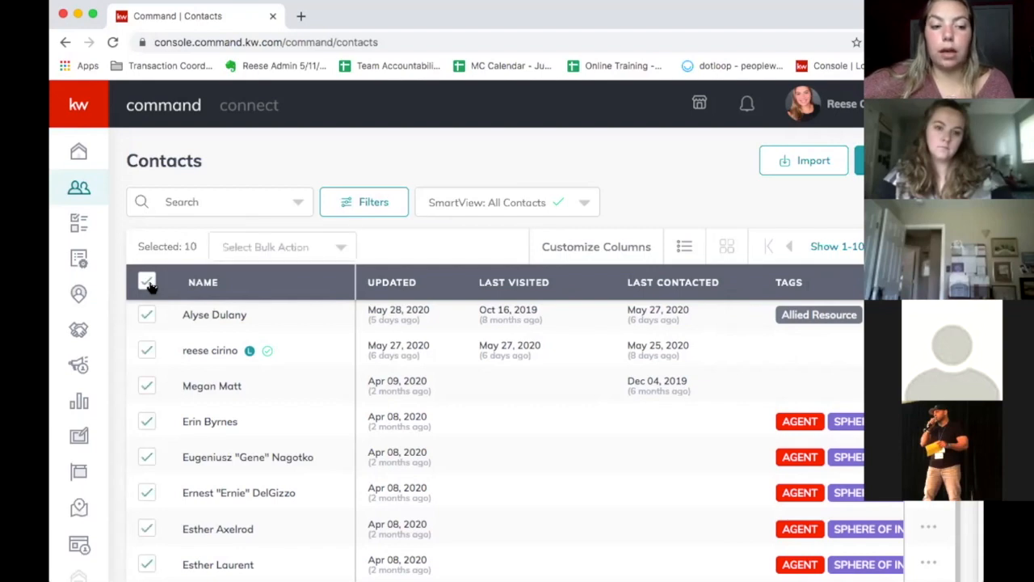
left_click(858, 250)
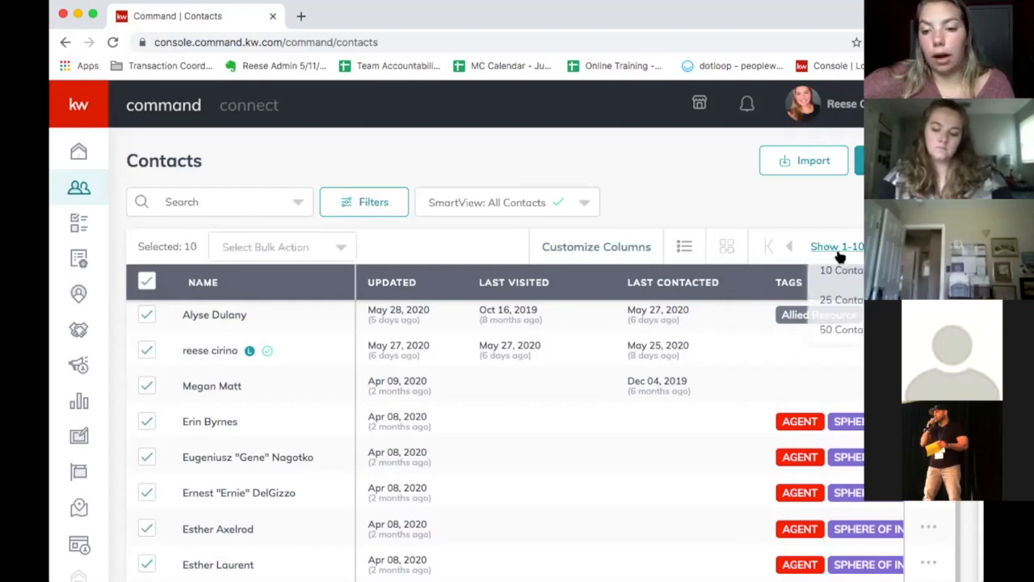
left_click(847, 330)
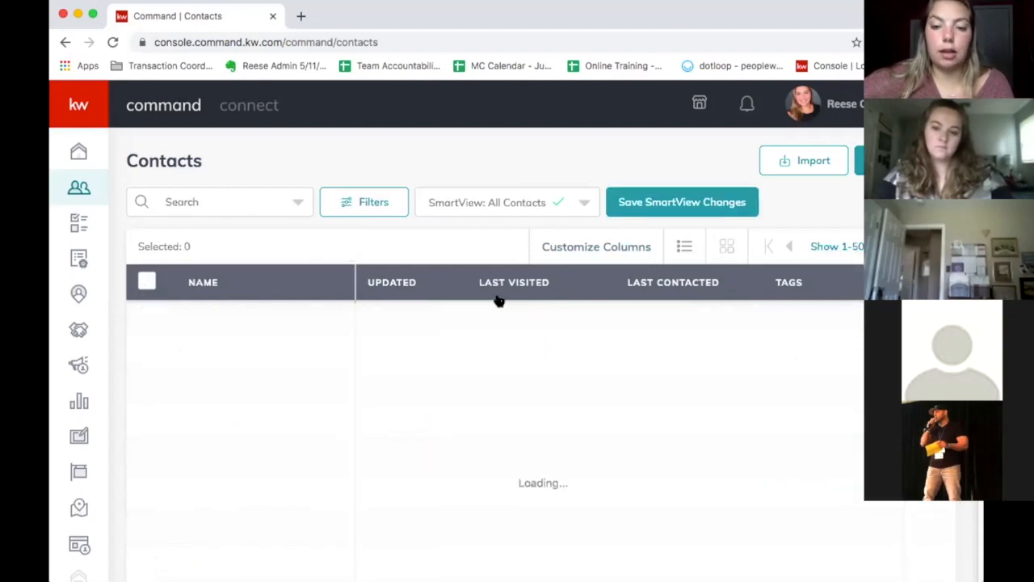
left_click(146, 281)
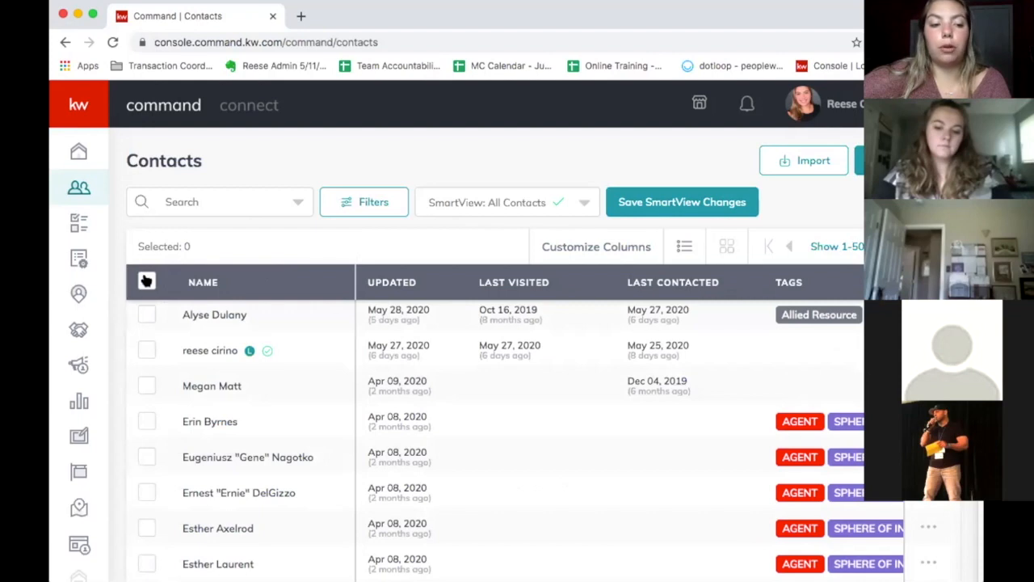
left_click(146, 280)
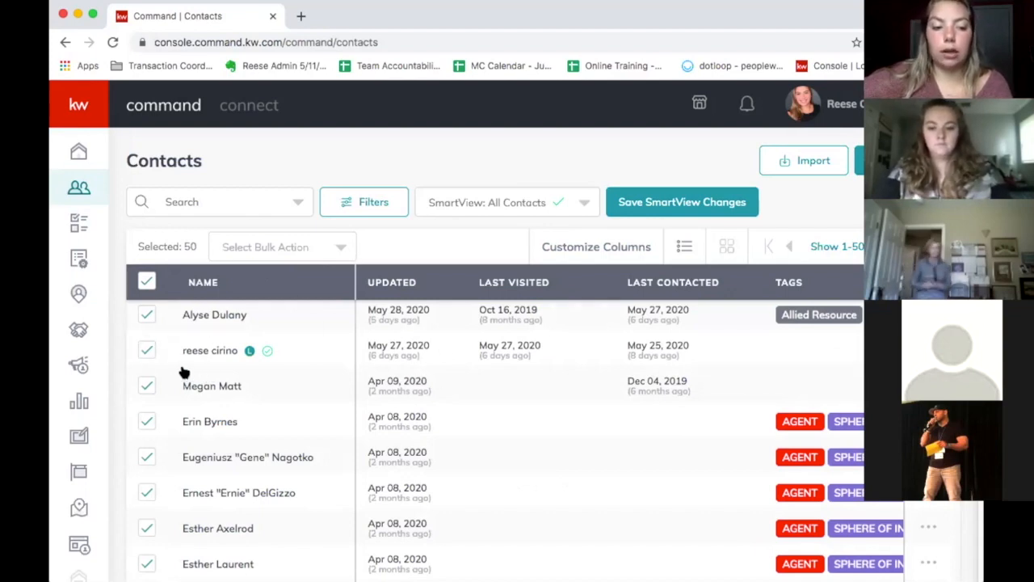
- Untick two contacts, try Bulk Action > Add to SmartPlan, then close the picker
left_click(147, 351)
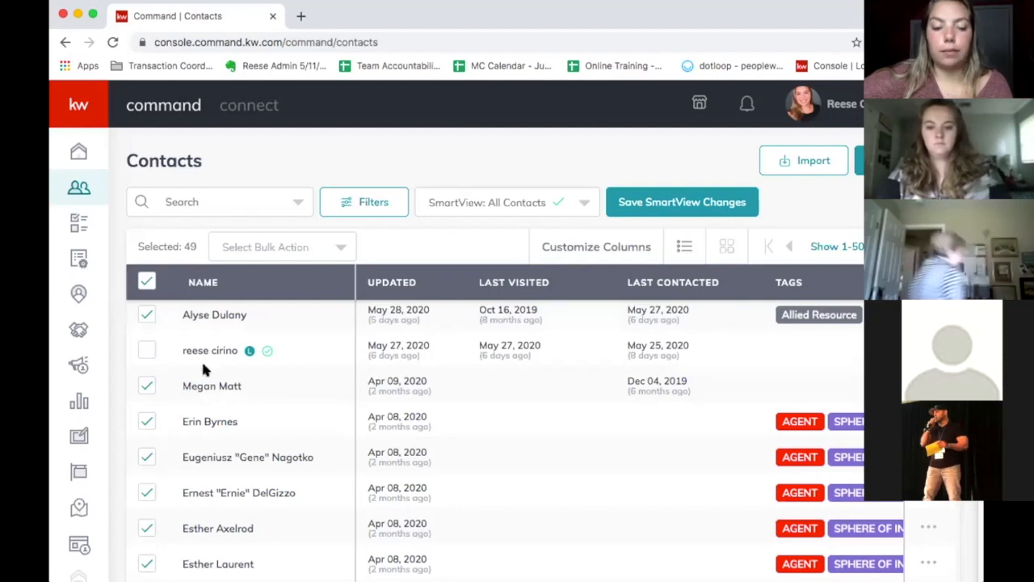
scroll(201, 359, "down", 1)
scroll(202, 365, "down", 4)
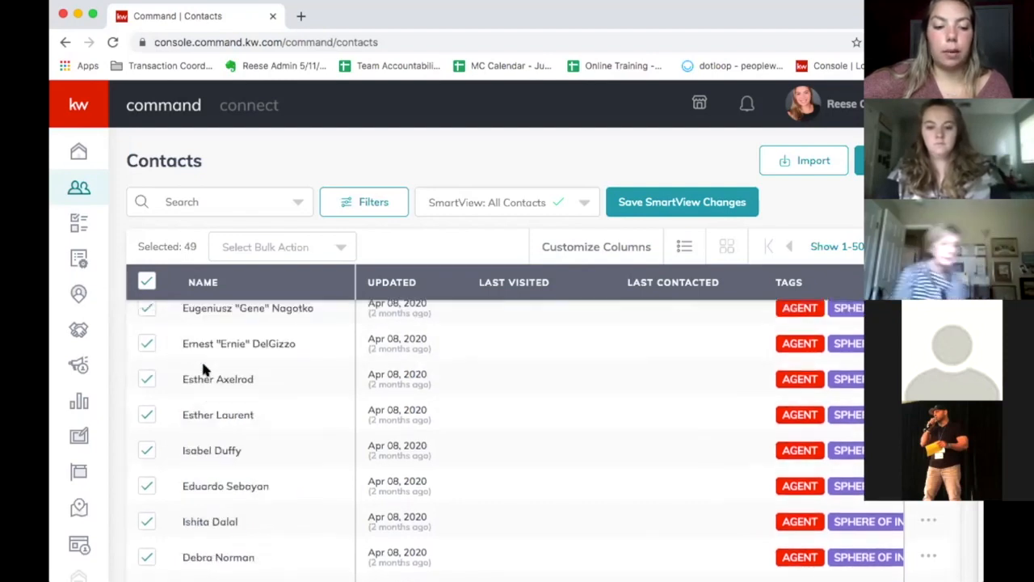
left_click(150, 446)
scroll(307, 309, "up", 5)
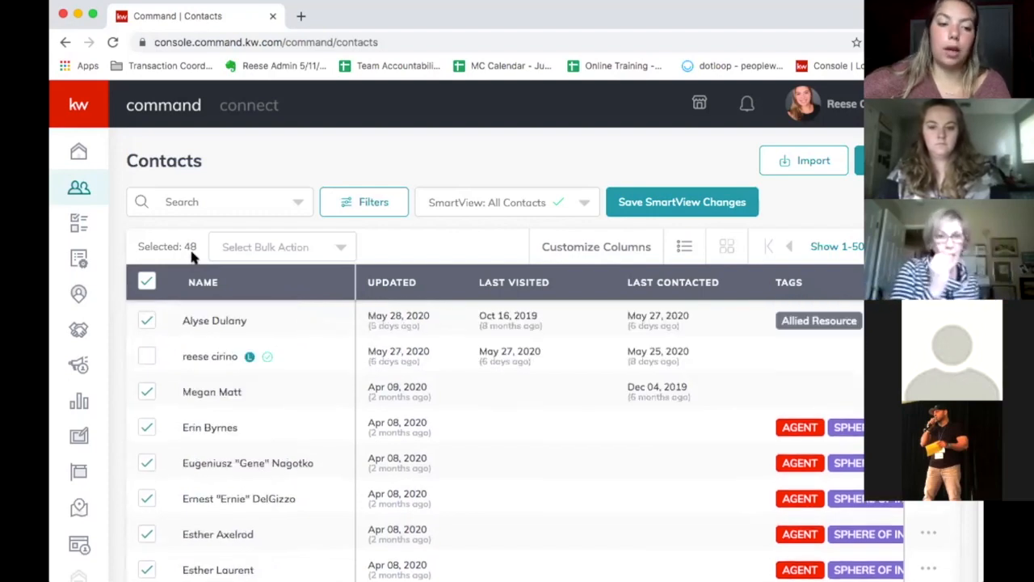
left_click(328, 248)
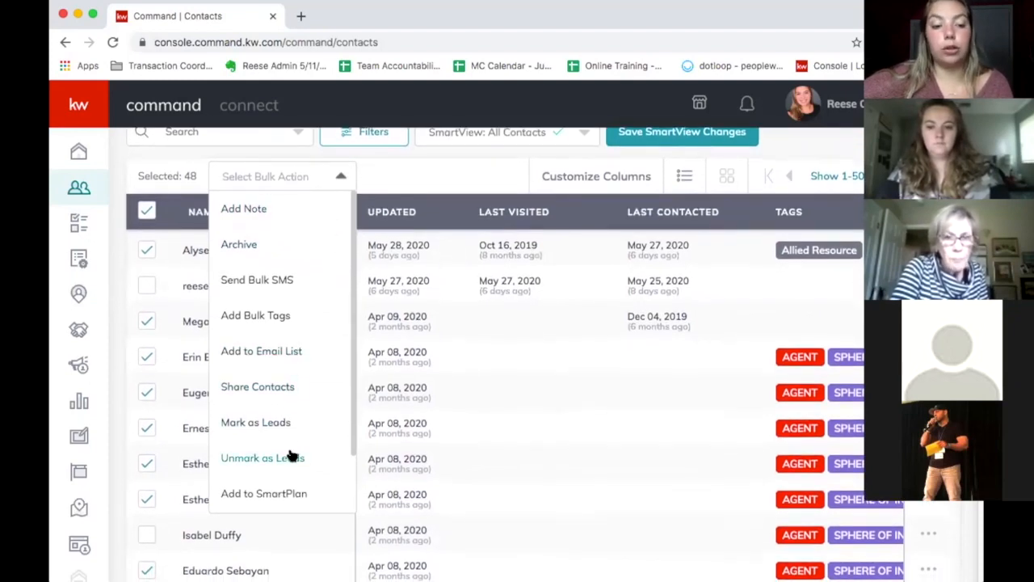
left_click(298, 494)
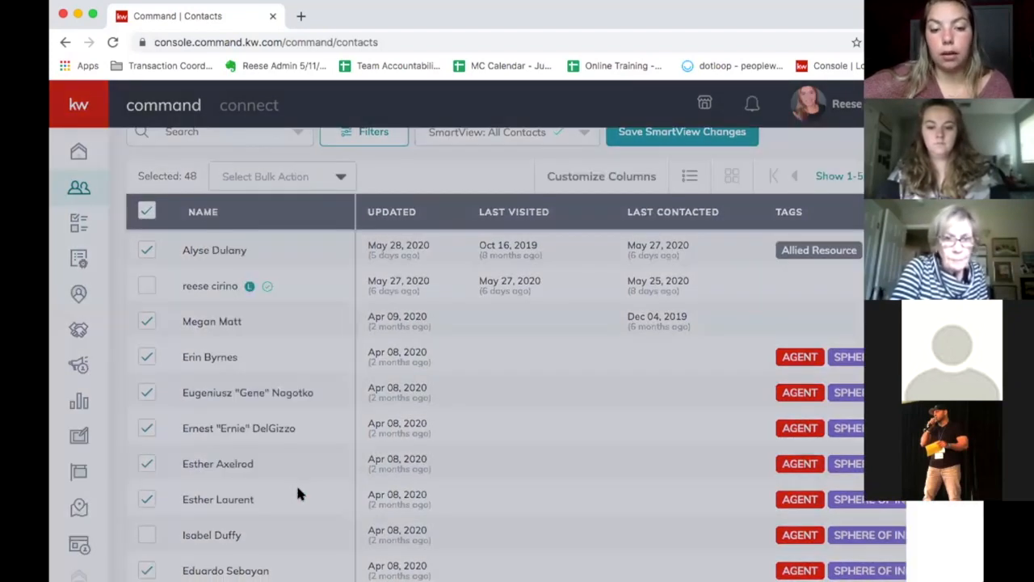
scroll(725, 384, "down", 10)
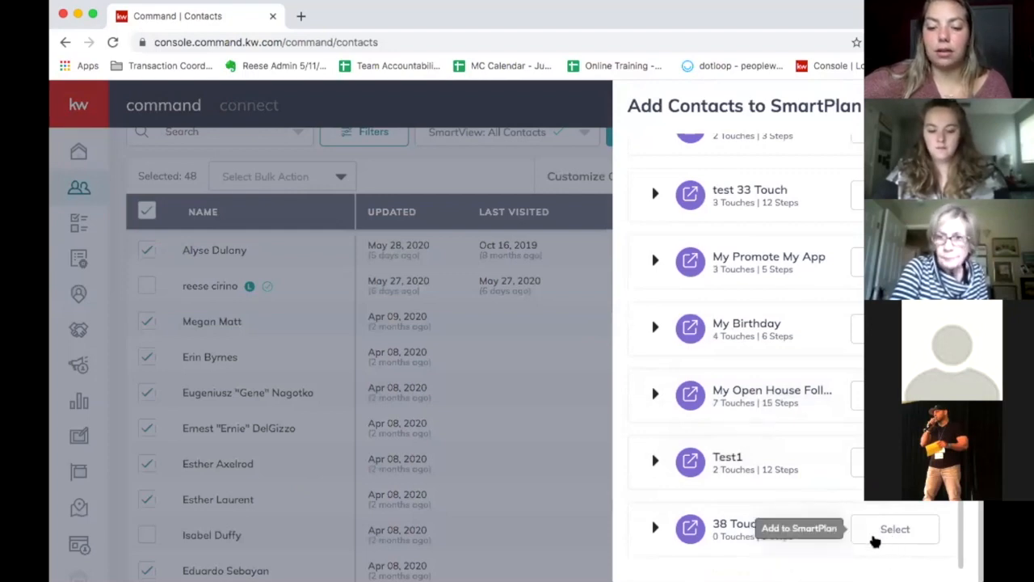
left_click(474, 495)
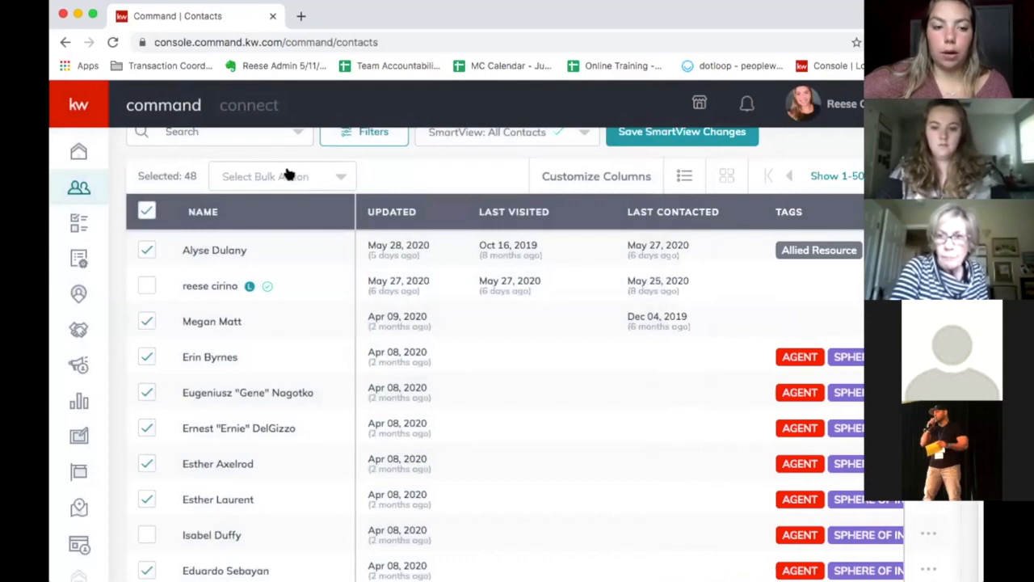
- Reset the selection so only the first two contacts are checked
left_click(146, 211)
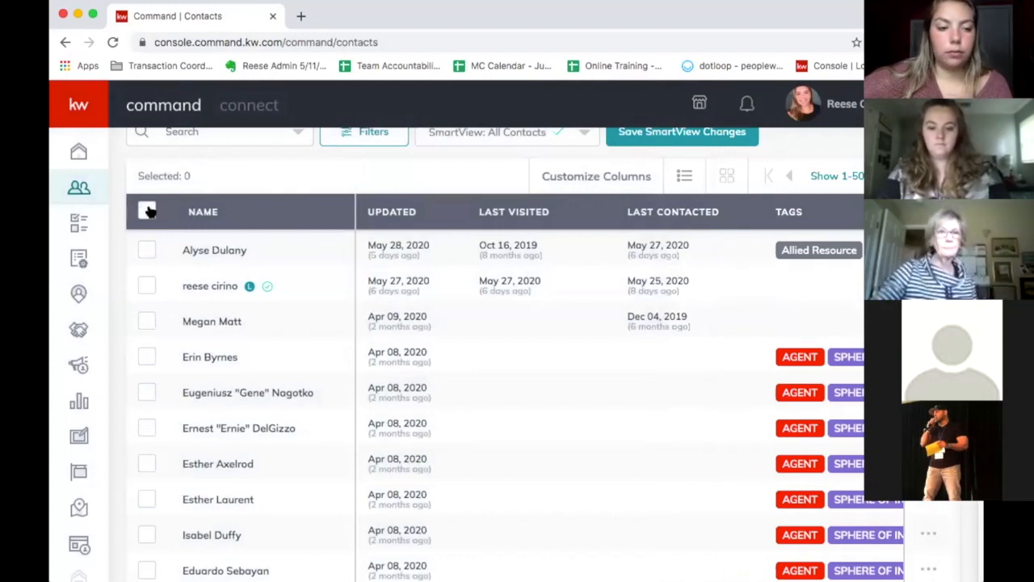
left_click(148, 211)
left_click(145, 255)
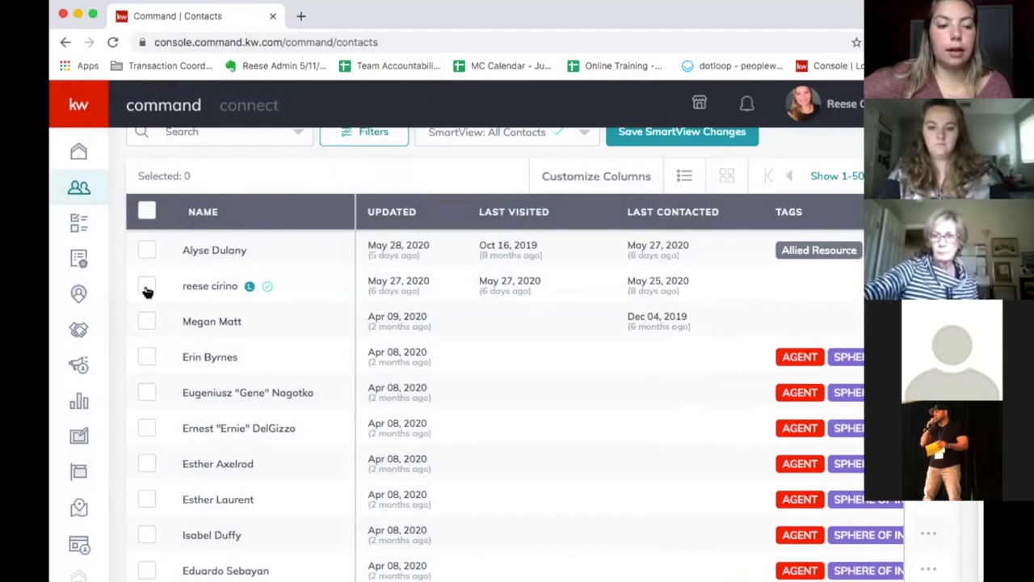
left_click(148, 290)
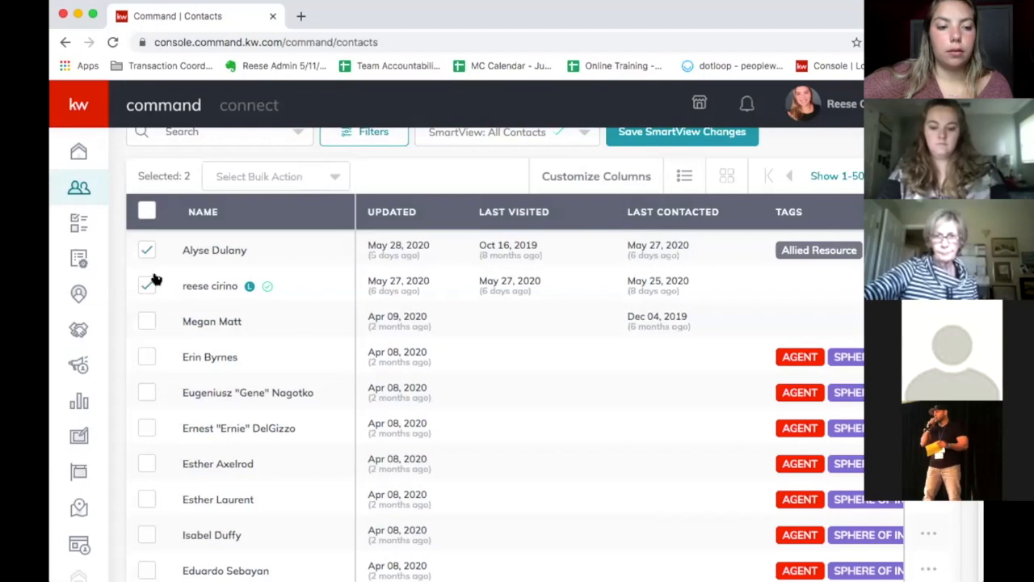
- Add the two contacts to a SmartPlan via Bulk Action, selecting the 38 Touch Plan
left_click(281, 177)
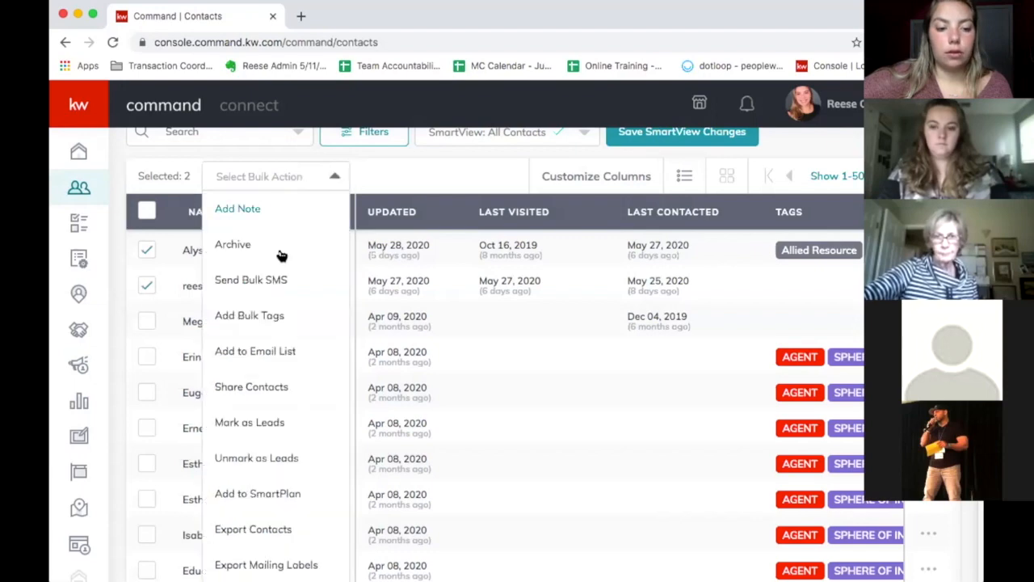
left_click(291, 492)
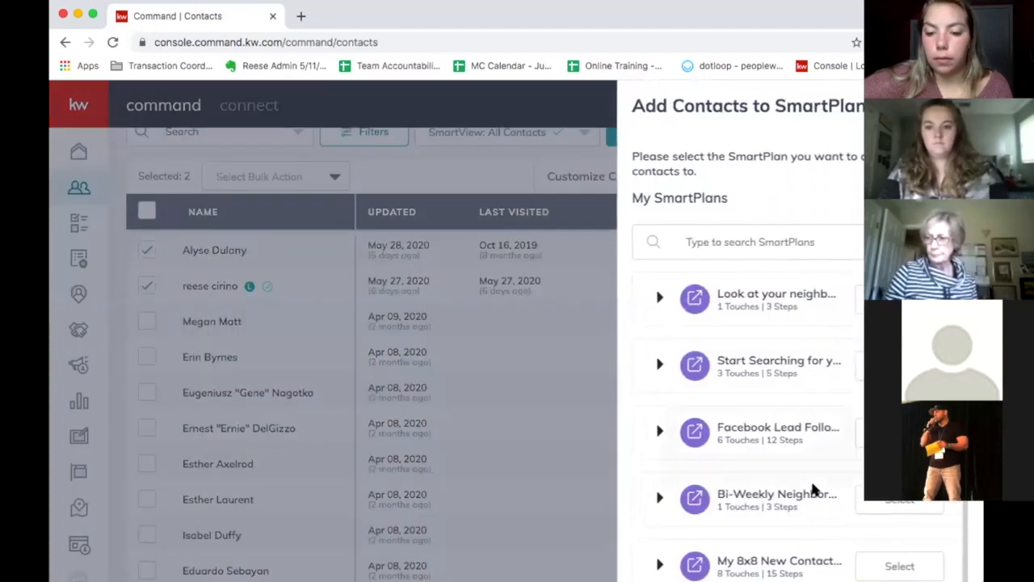
scroll(813, 488, "down", 3)
scroll(814, 488, "down", 10)
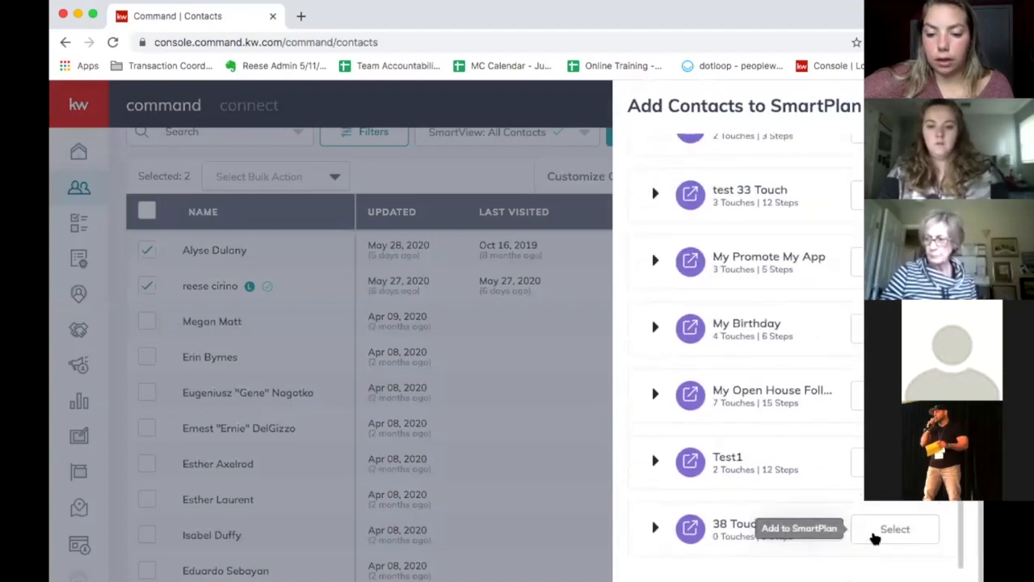
left_click(873, 535)
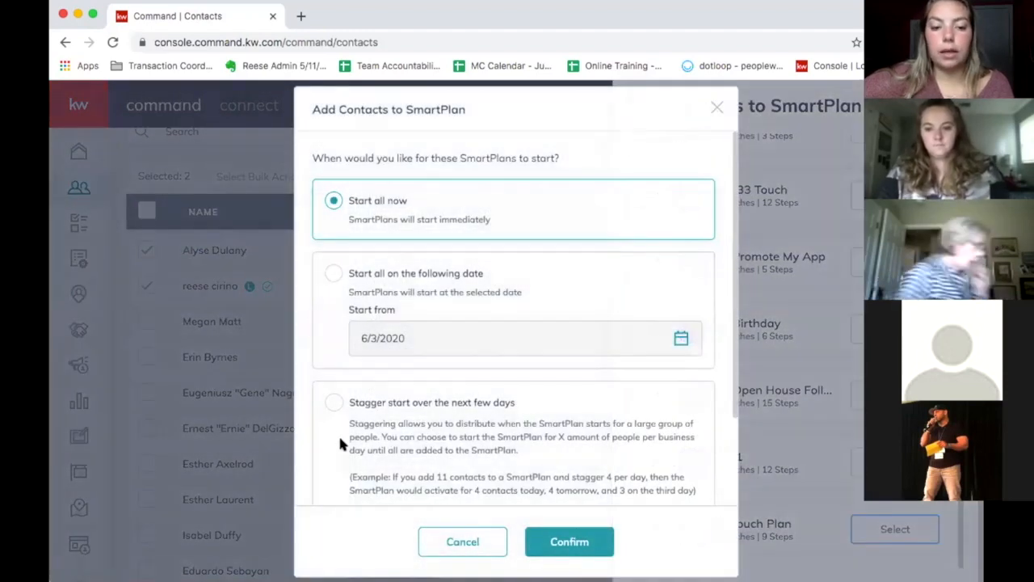
- Choose the staggered start and try daily contact limits of 1 and 2
scroll(335, 410, "down", 3)
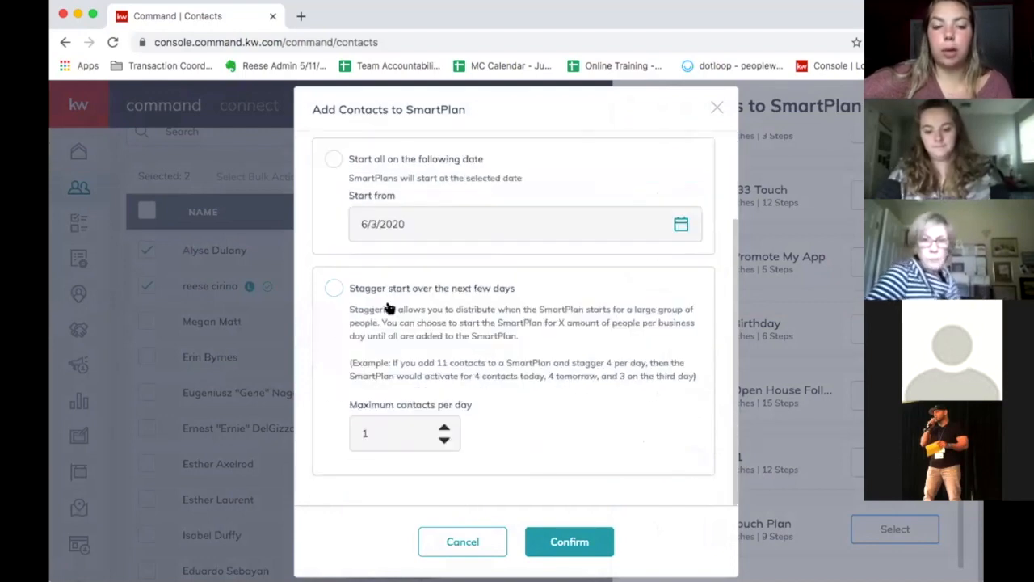
scroll(349, 315, "up", 3)
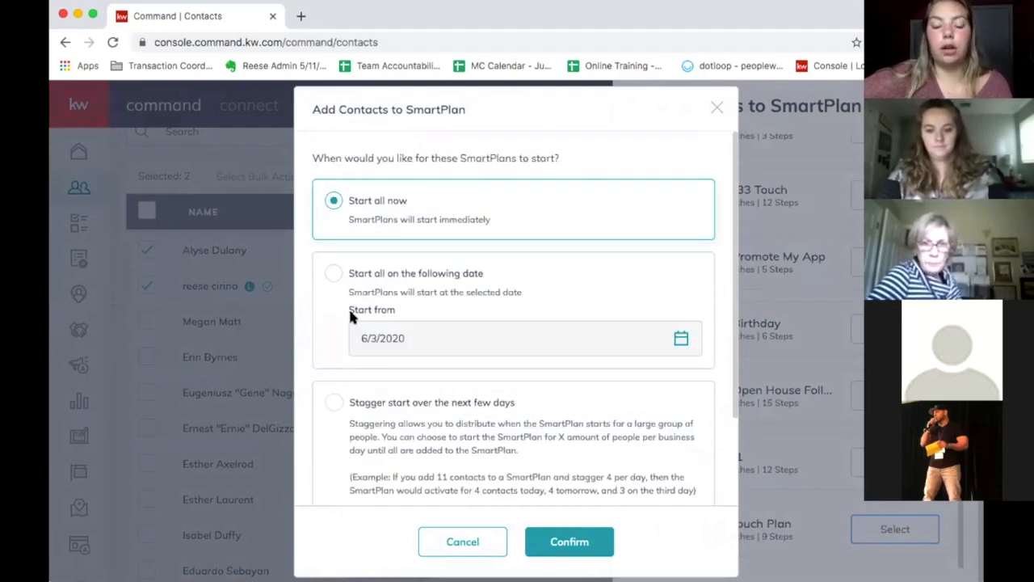
scroll(350, 315, "down", 3)
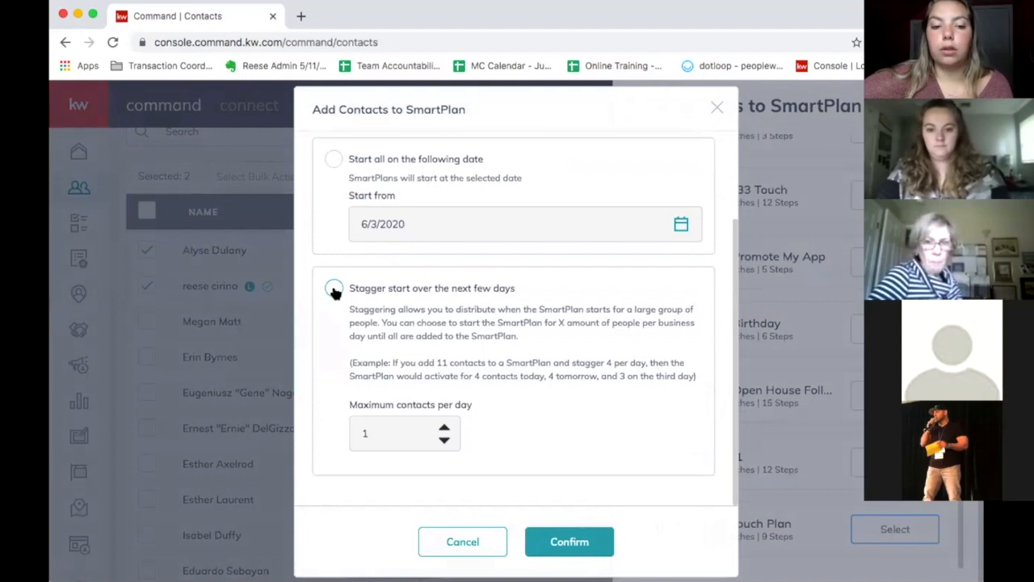
left_click(334, 290)
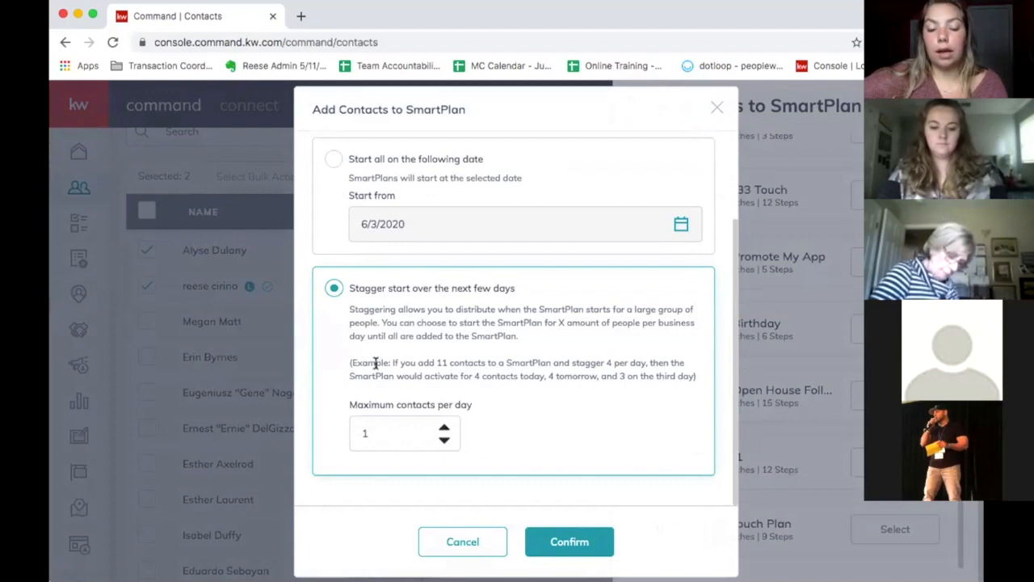
left_click_drag(375, 363, 647, 365)
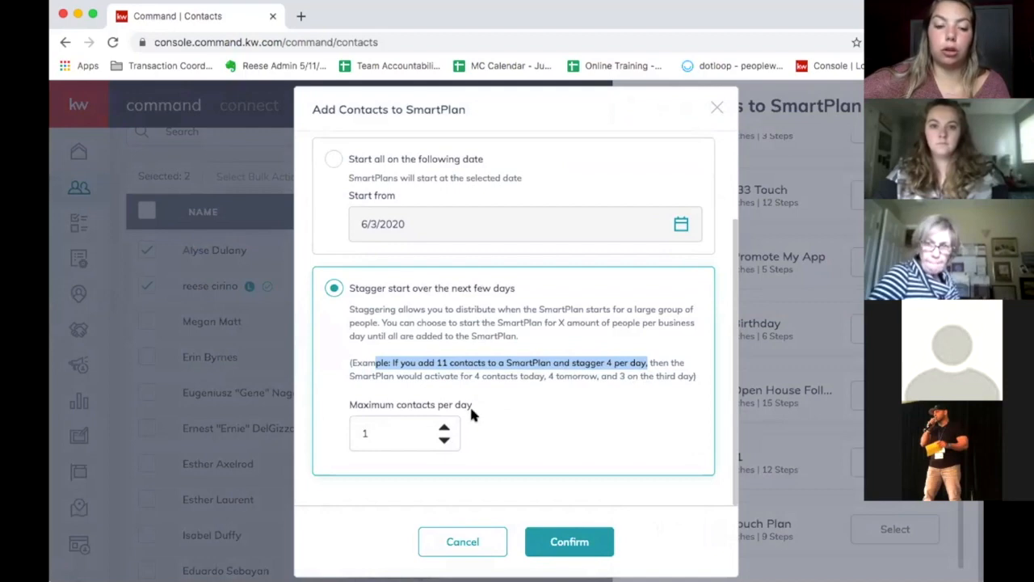
left_click(517, 374)
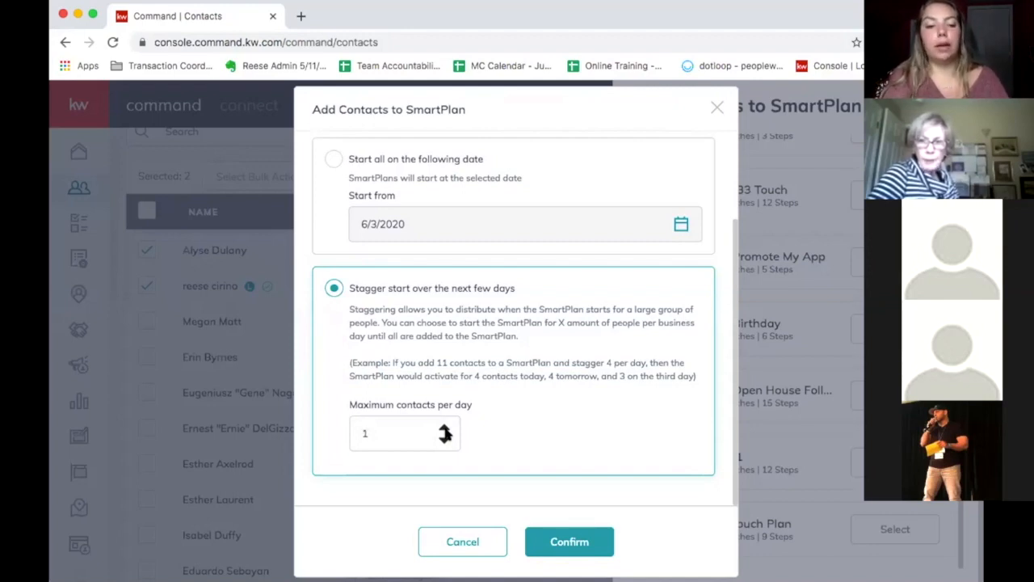
double_click(363, 433)
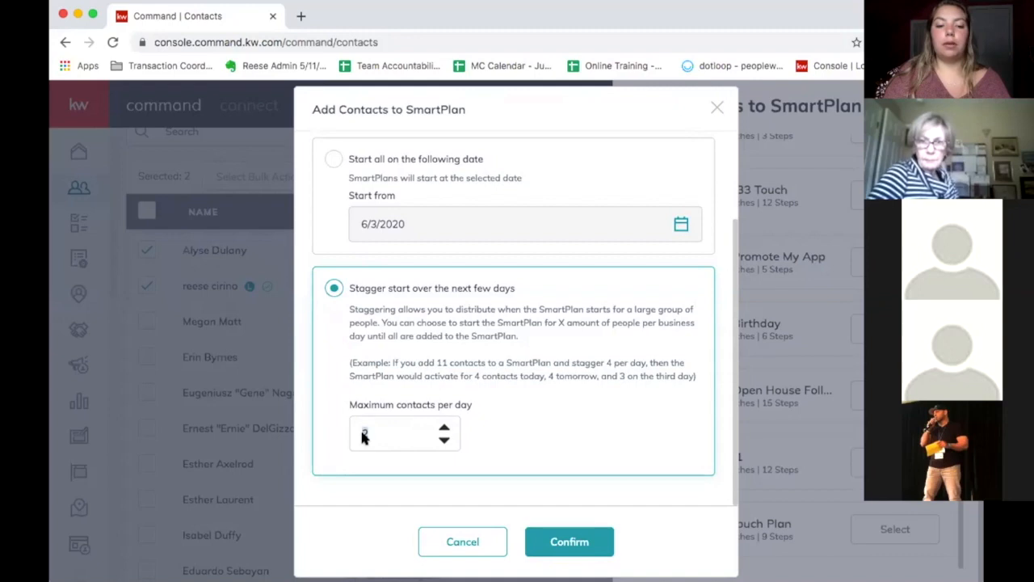
left_click(444, 441)
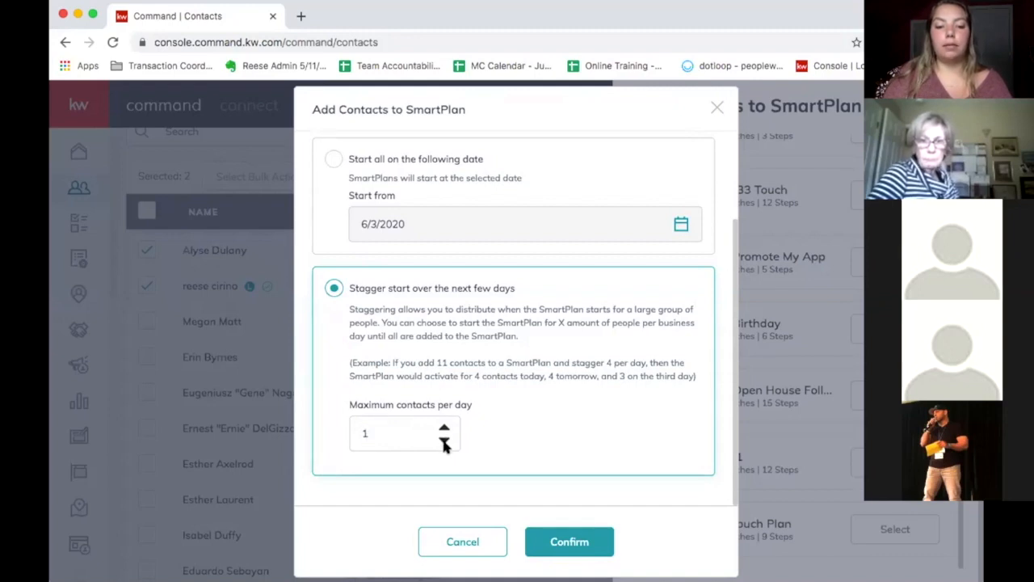
left_click(445, 442)
left_click(442, 427)
left_click(444, 440)
left_click(444, 427)
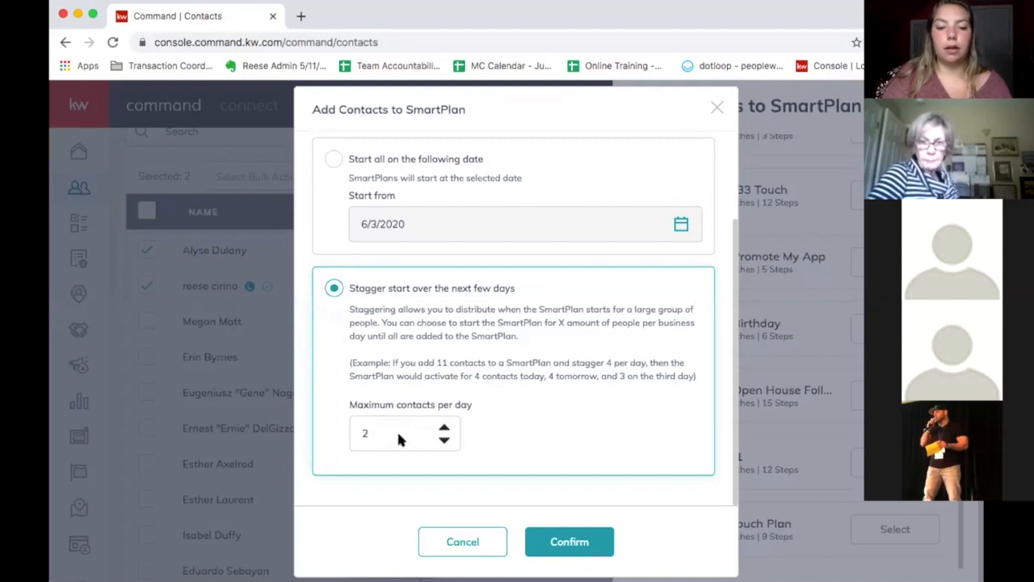
- Set maximum contacts per day to 3, switch to start-on-date, then close without confirming
double_click(363, 428)
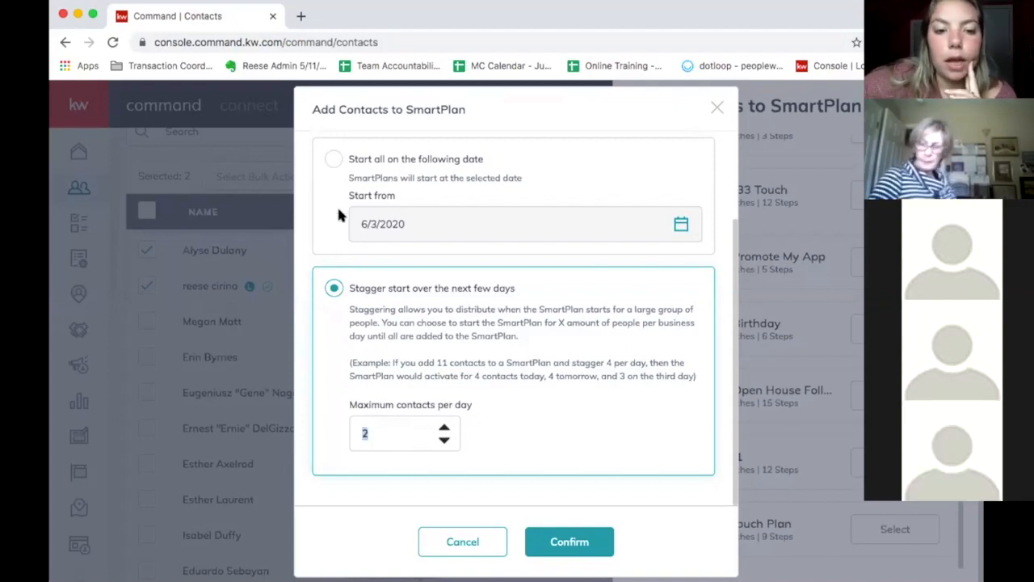
left_click(334, 160)
left_click(335, 289)
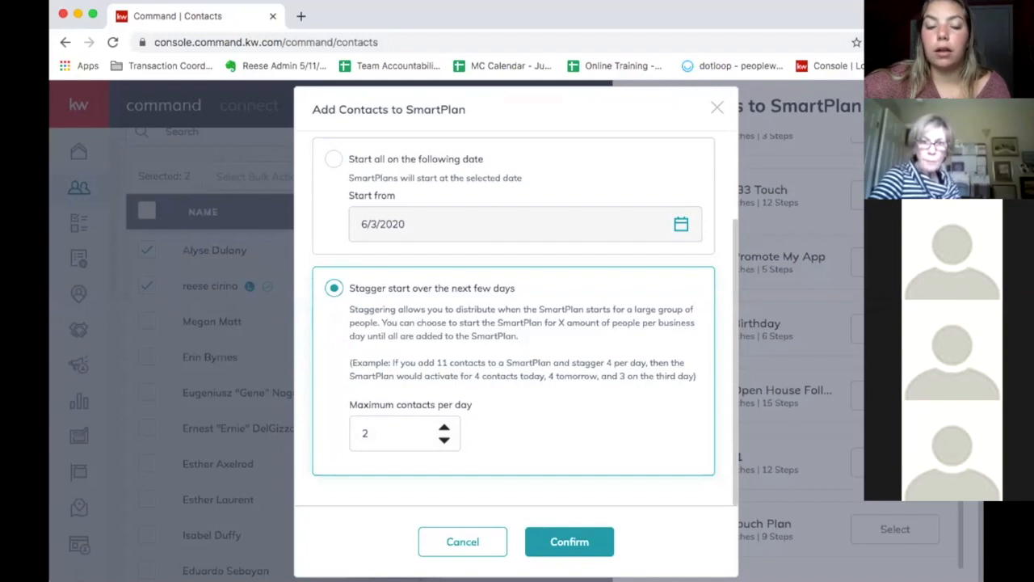
double_click(365, 434)
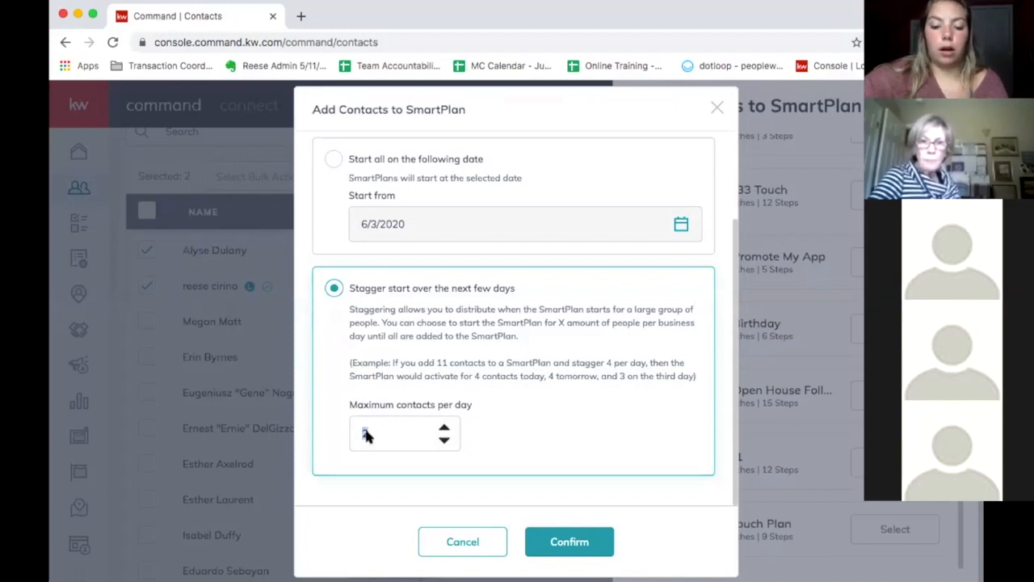
type("3")
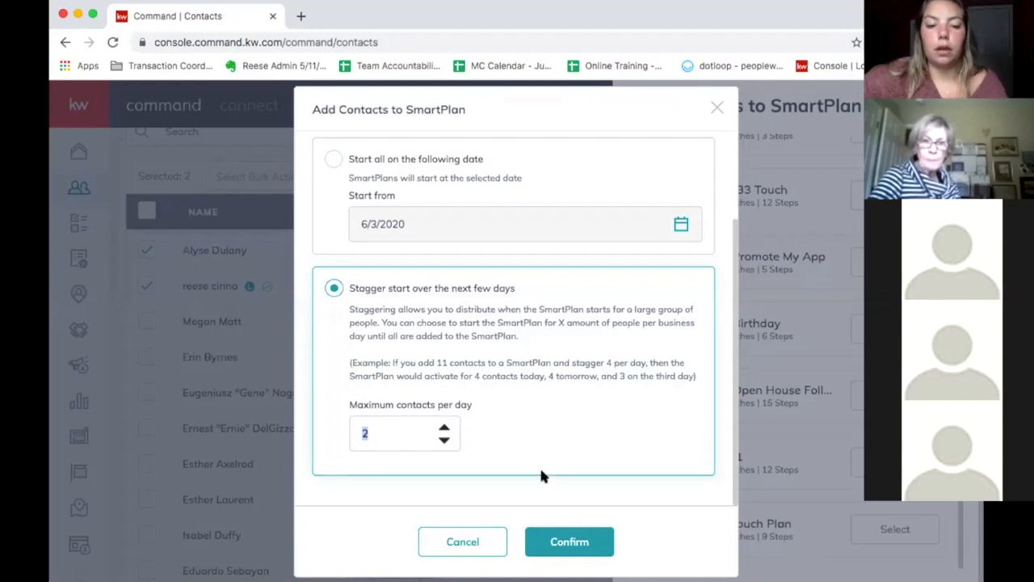
scroll(510, 487, "up", 3)
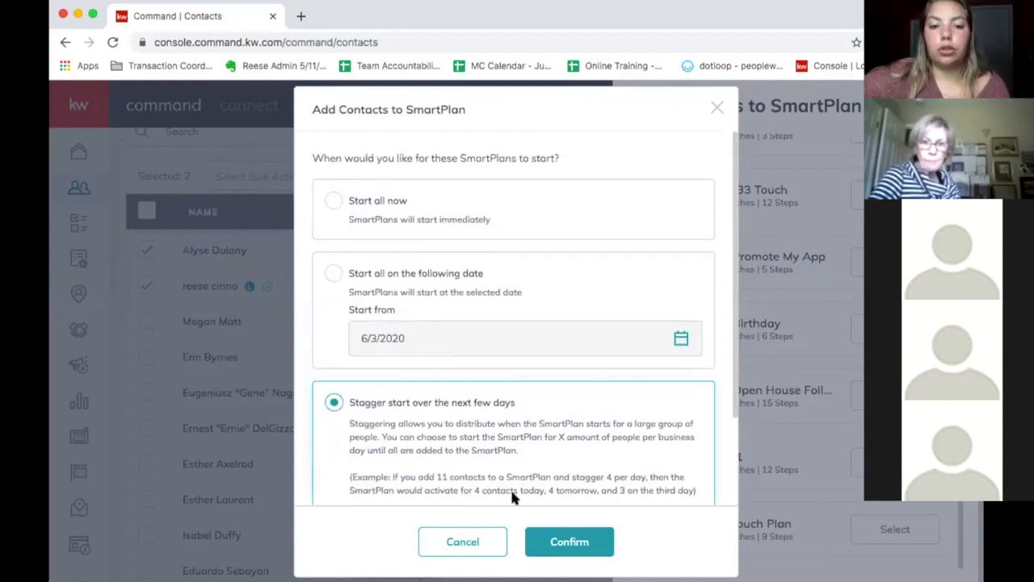
left_click(332, 273)
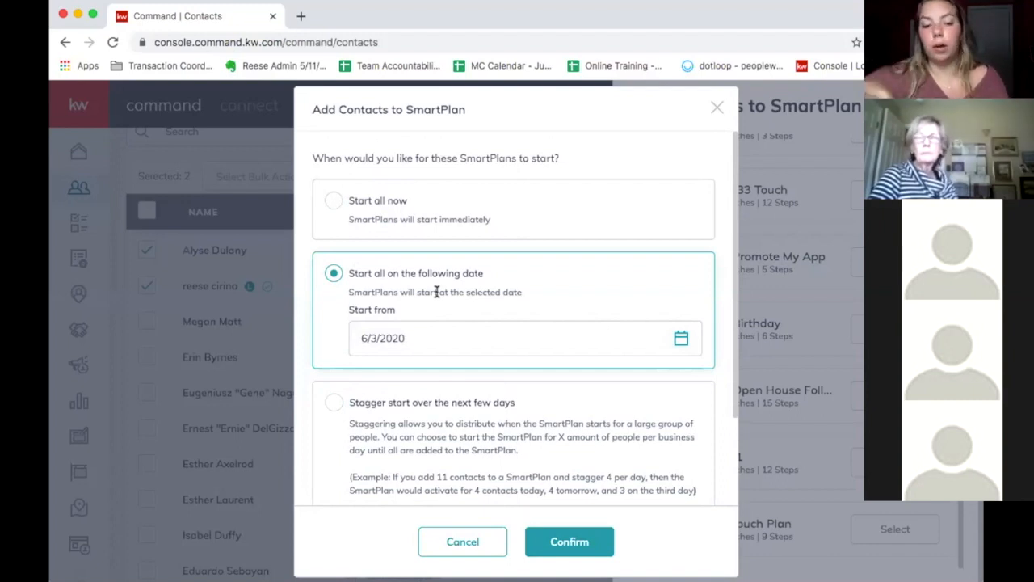
left_click(718, 111)
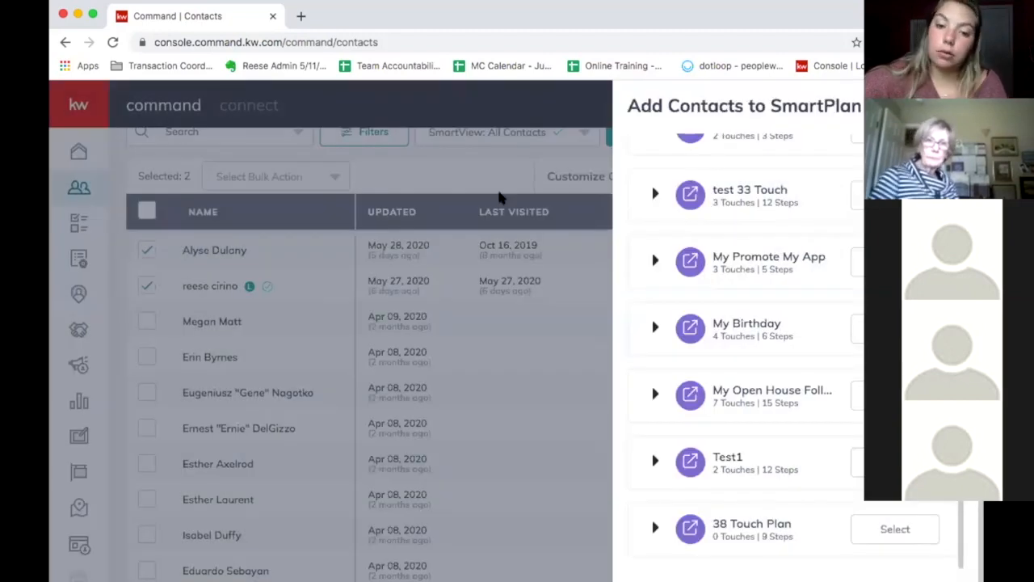
- Close the Add Contacts to SmartPlan panel and scroll the unselected contacts list
left_click(500, 197)
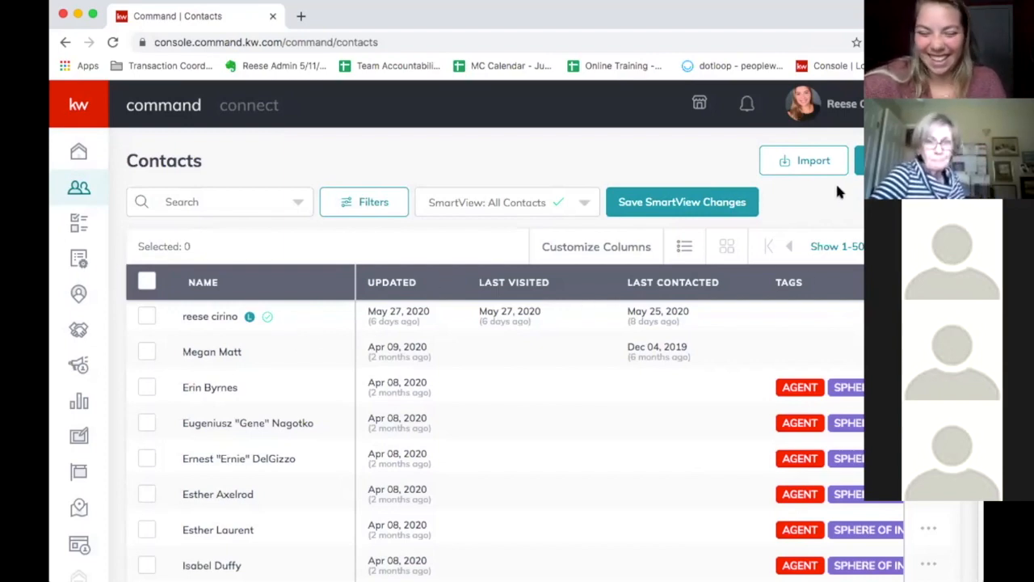
scroll(383, 358, "down", 3)
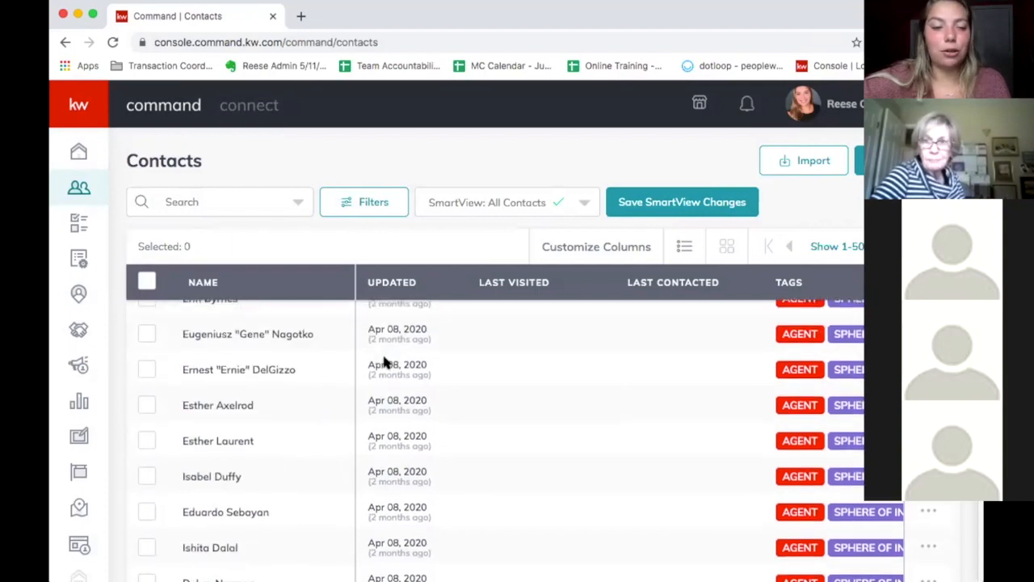
scroll(383, 362, "up", 4)
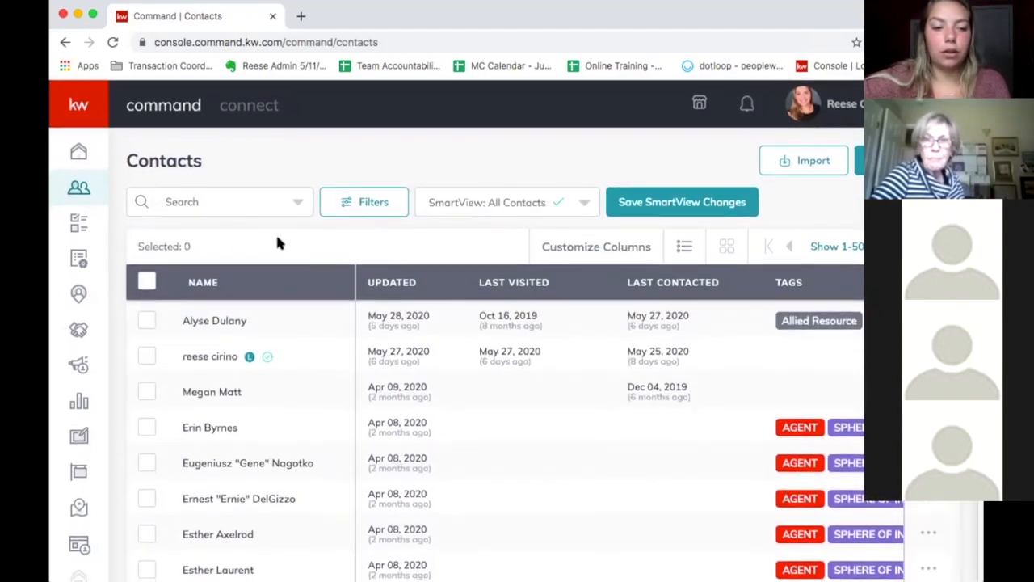
scroll(275, 243, "down", 2)
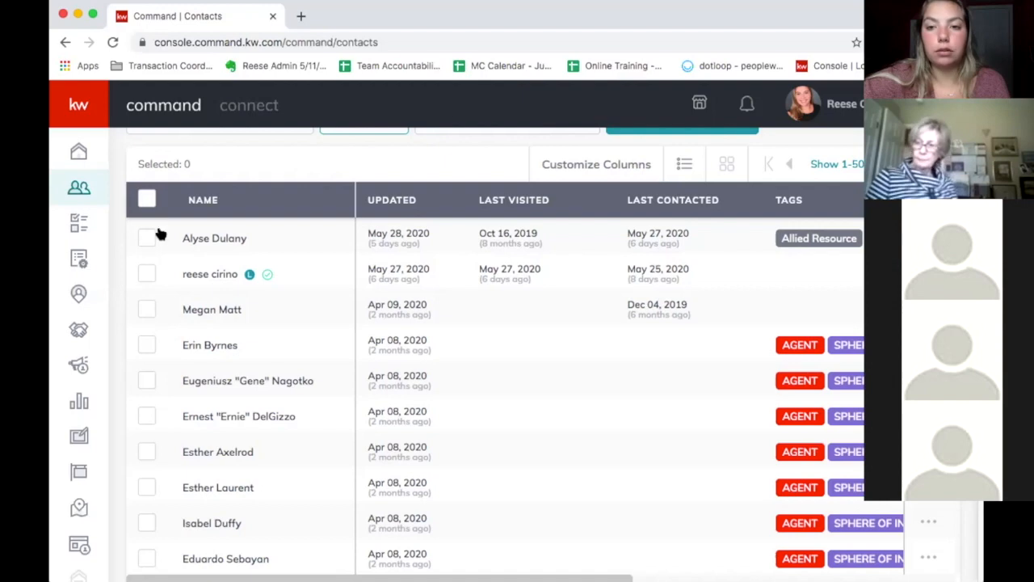
left_click(146, 239)
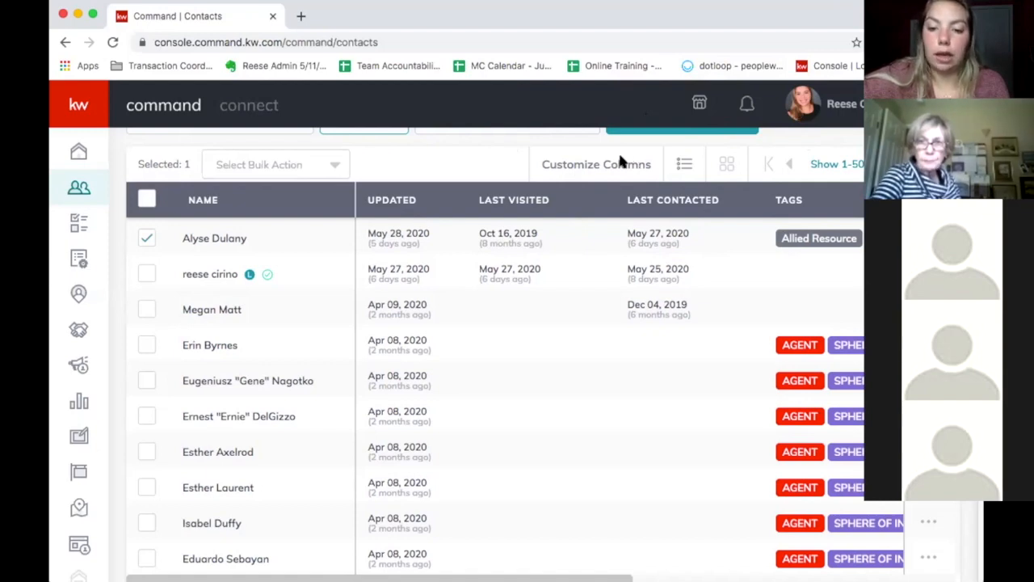
left_click(214, 239)
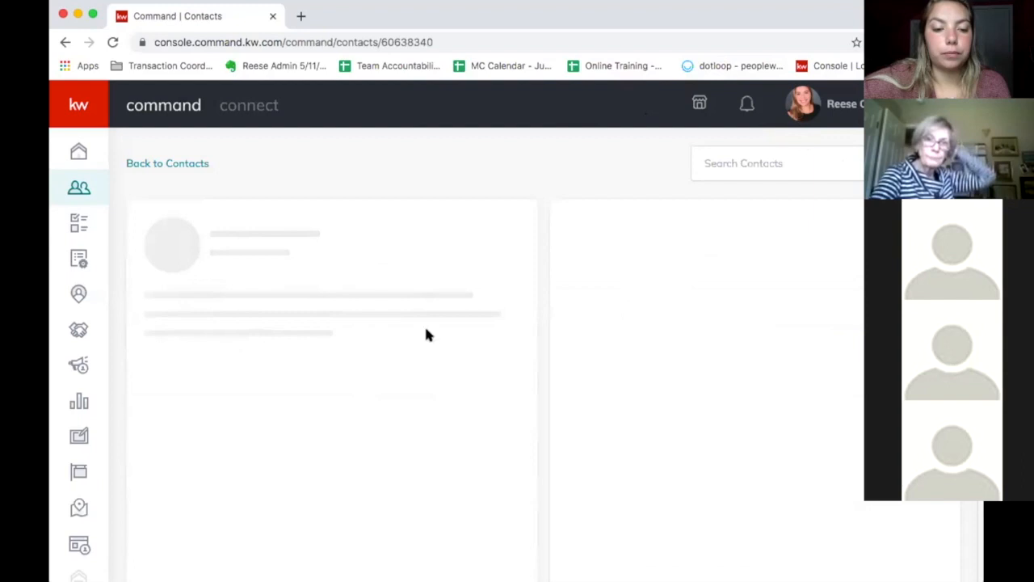
scroll(494, 451, "down", 5)
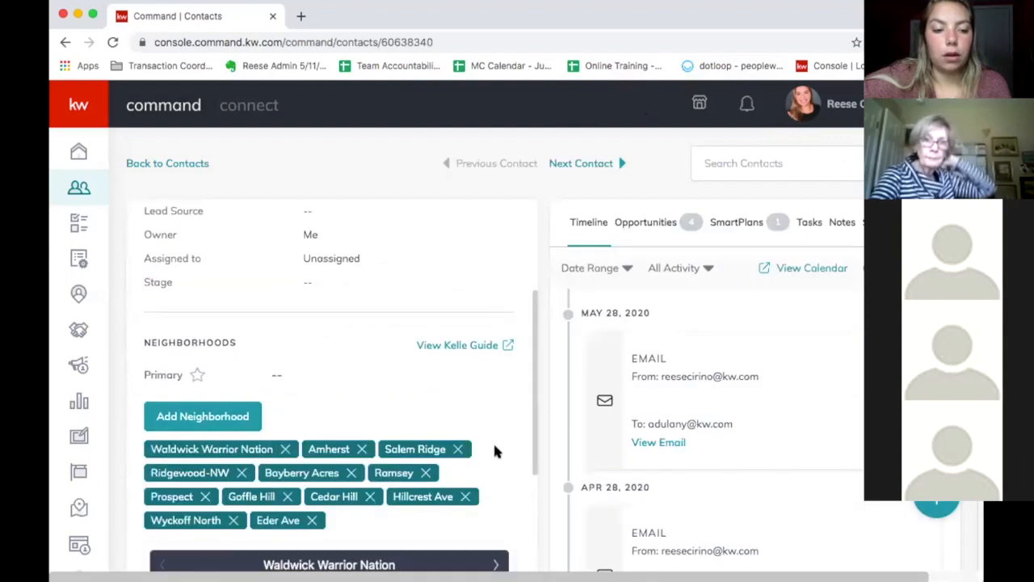
scroll(477, 444, "down", 1)
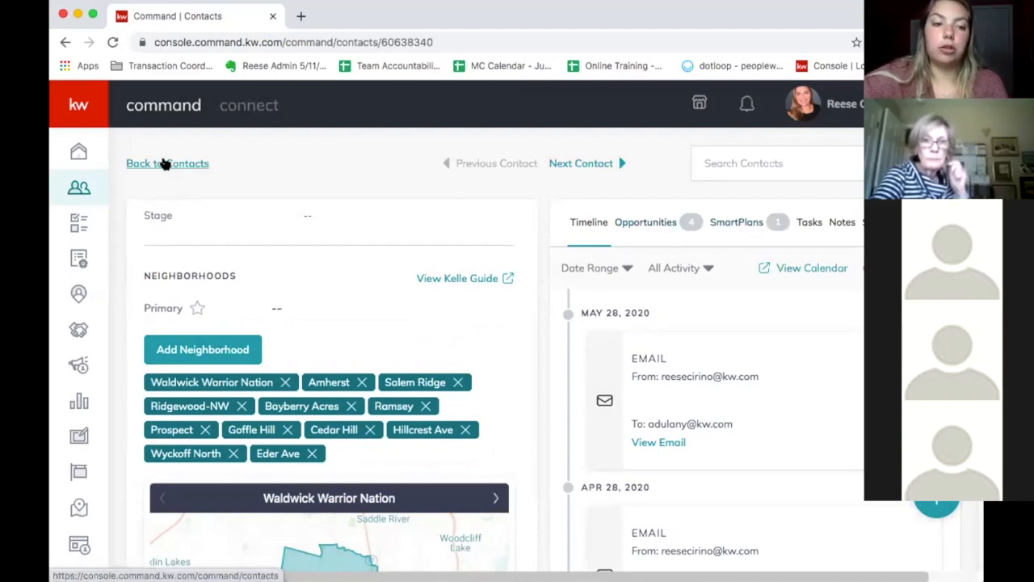
left_click(164, 163)
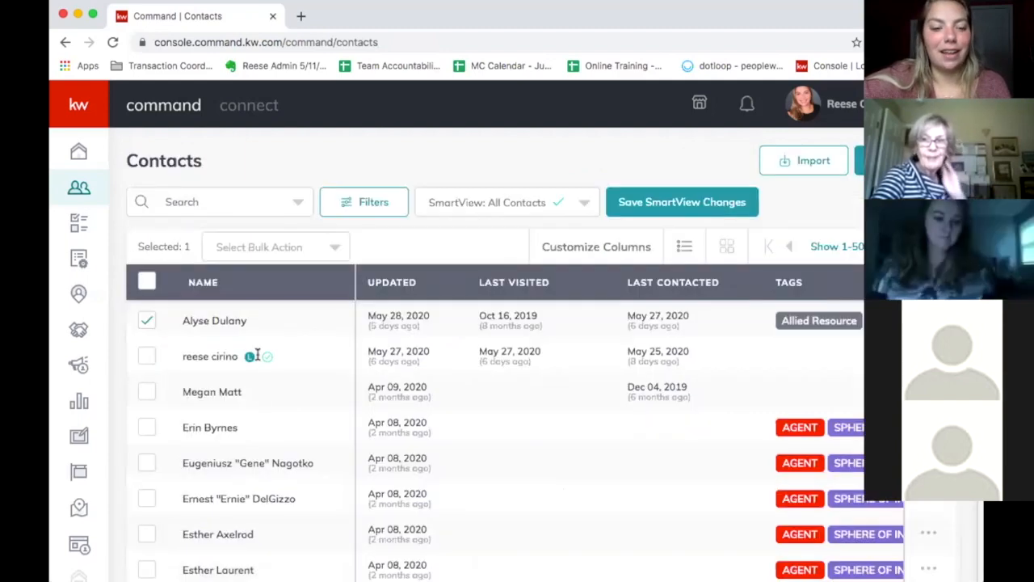
left_click(210, 359)
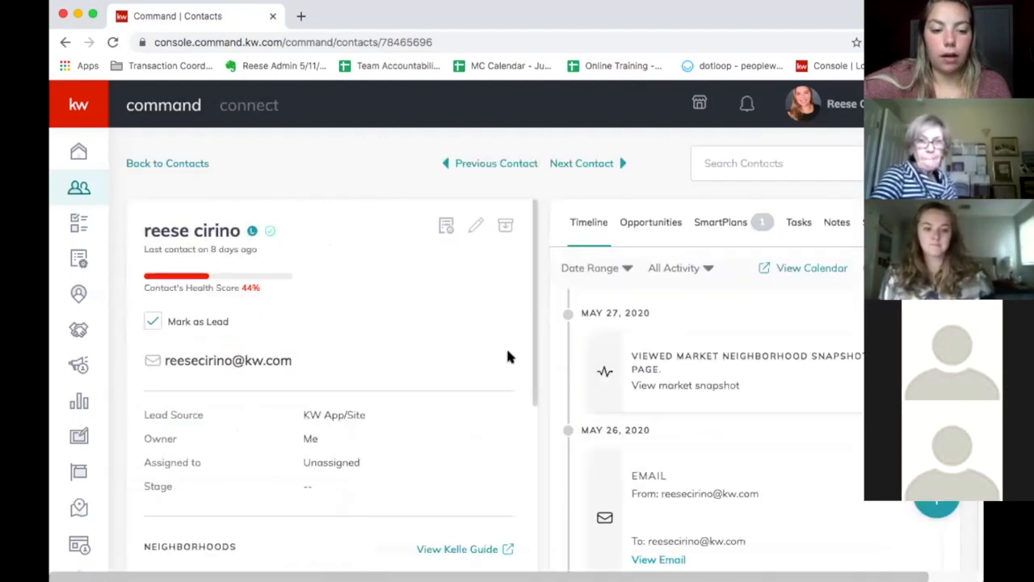
scroll(508, 356, "down", 5)
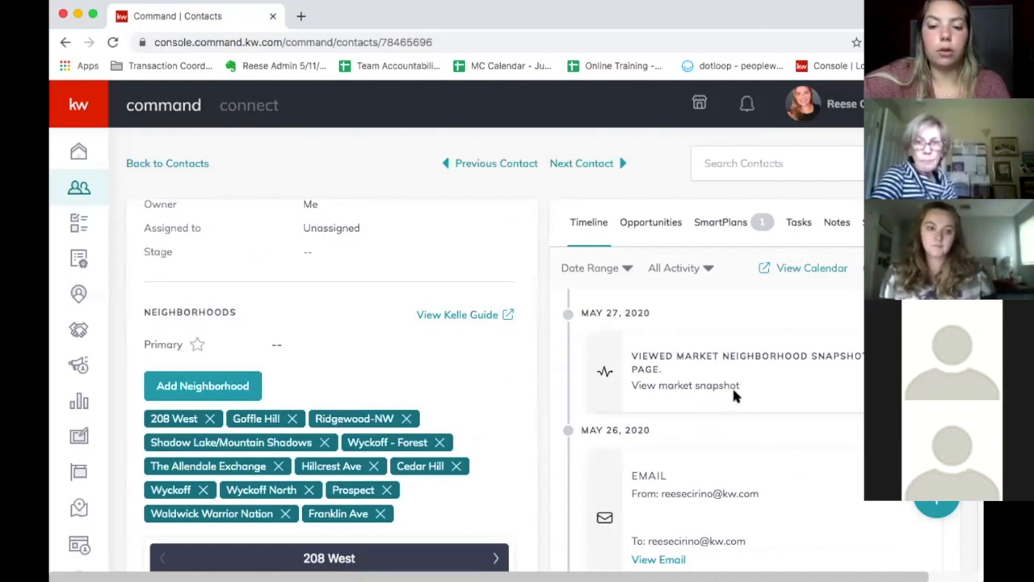
left_click_drag(732, 386, 626, 357)
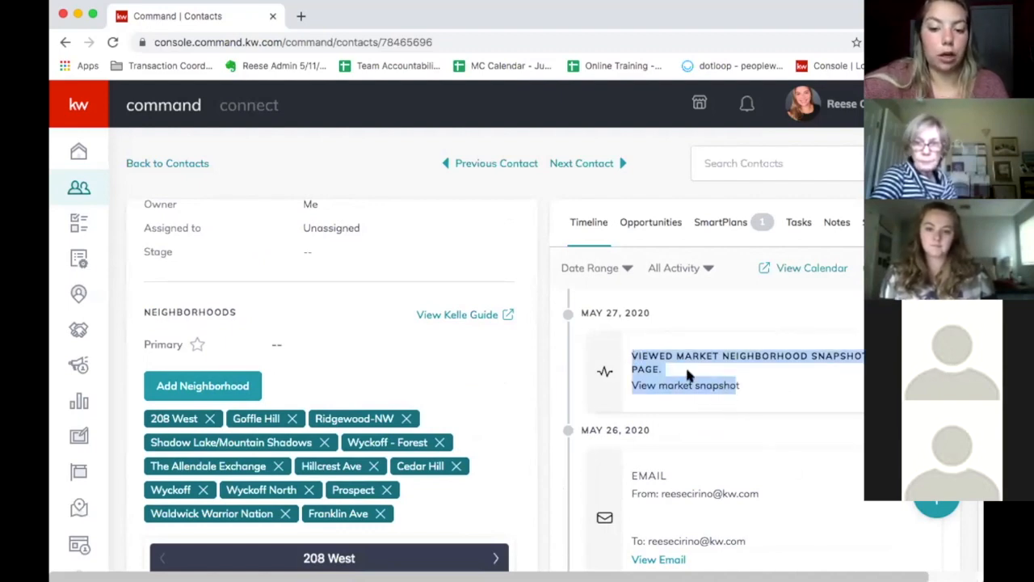
left_click(723, 385)
scroll(725, 385, "down", 2)
scroll(725, 385, "down", 3)
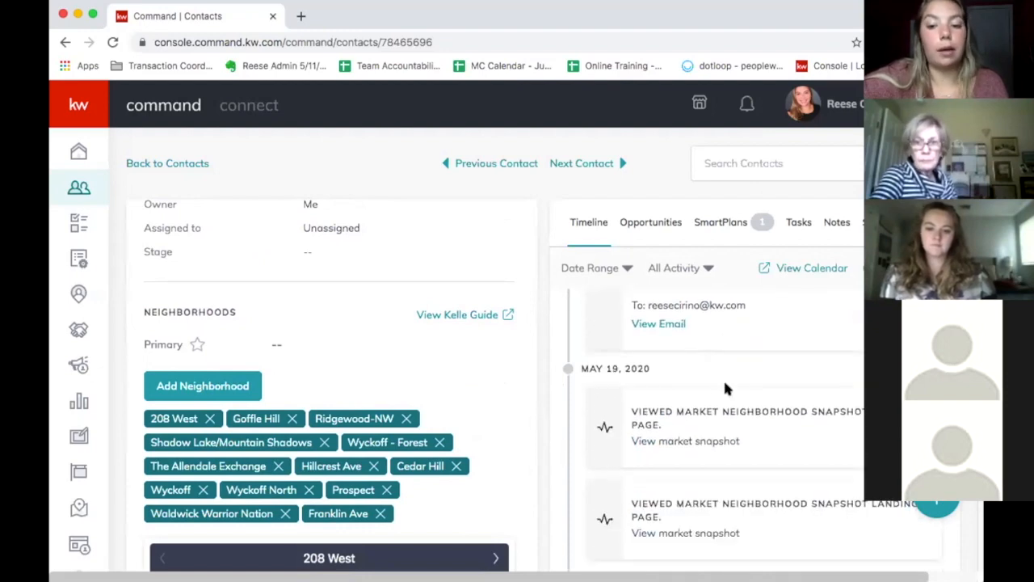
scroll(725, 388, "down", 5)
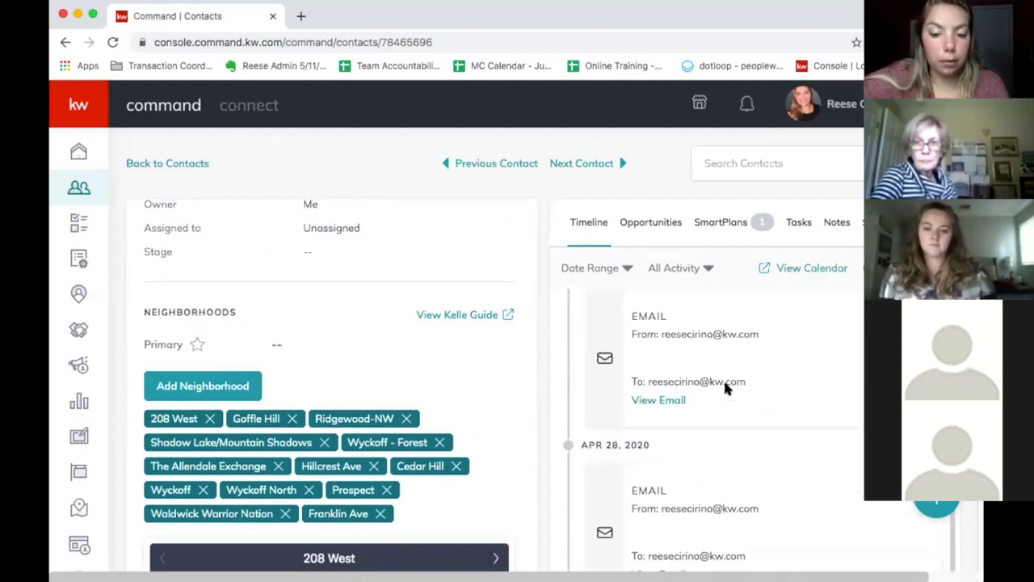
scroll(723, 388, "up", 1)
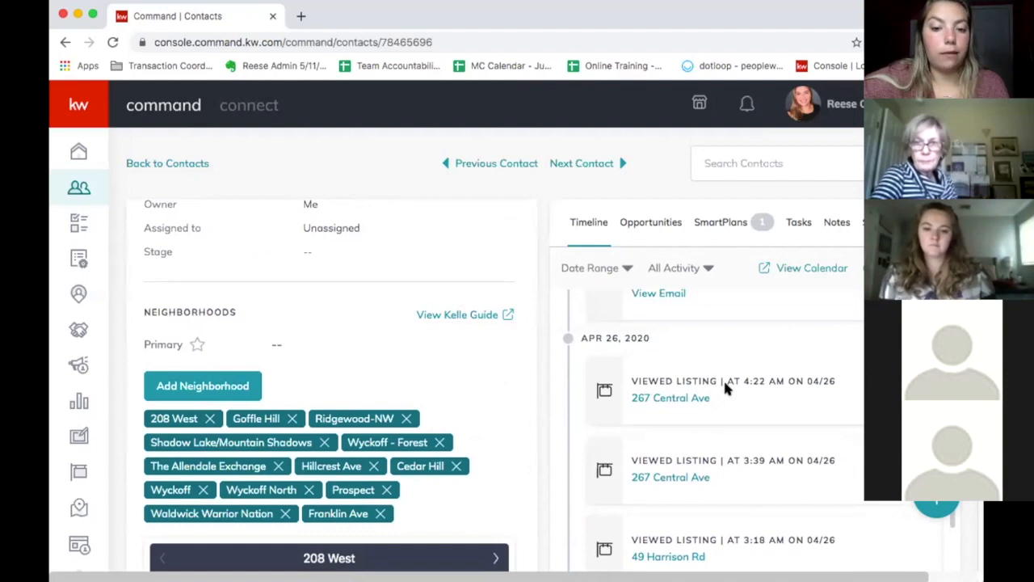
scroll(766, 360, "up", 2)
scroll(766, 360, "up", 10)
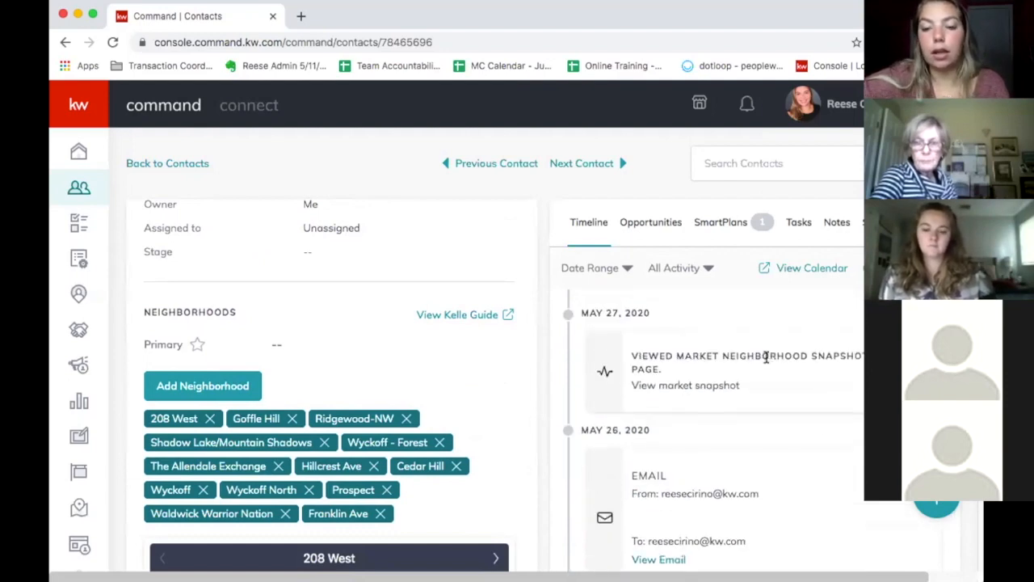
- Subscribe the contact to 'Look at your neighborhood updates!' starting now, confirm, and dismiss the notification
left_click(741, 223)
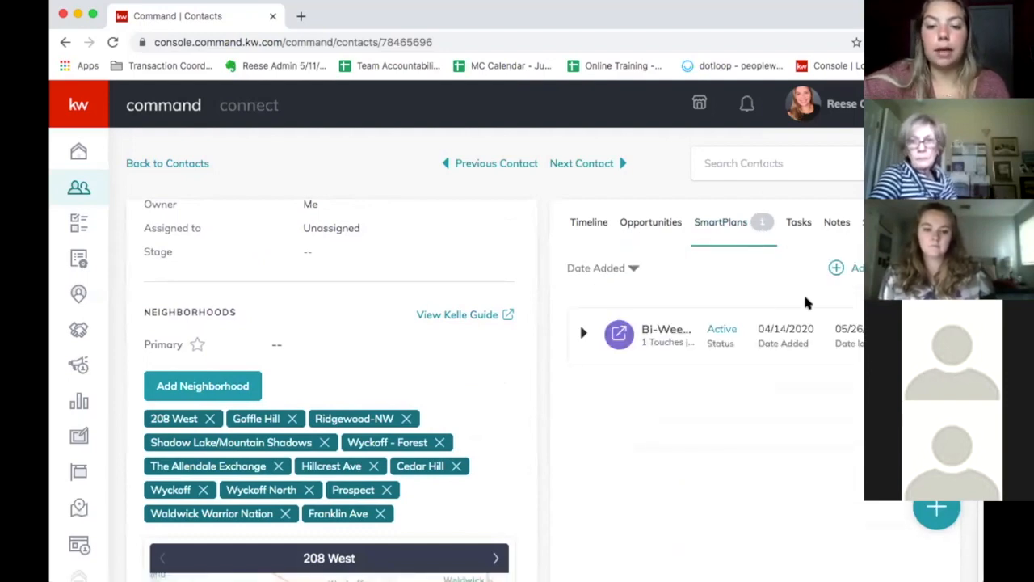
left_click(845, 267)
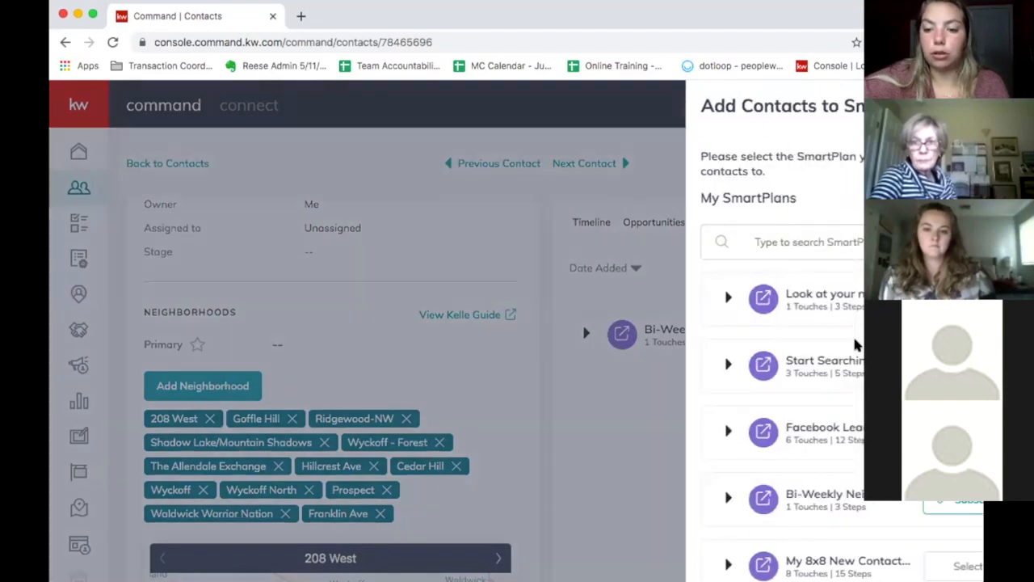
scroll(854, 343, "down", 3)
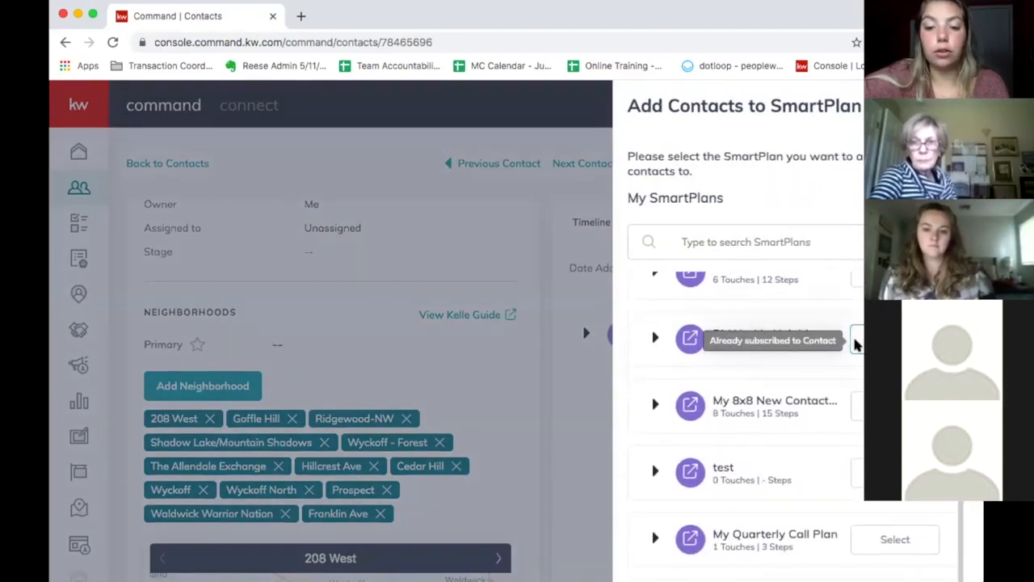
scroll(858, 439, "up", 3)
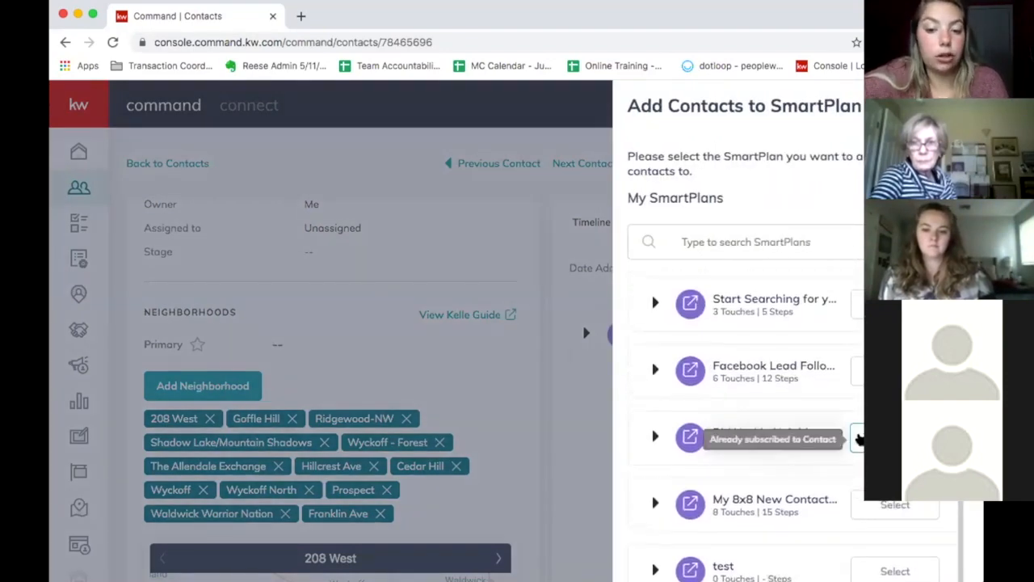
scroll(859, 438, "down", 3)
scroll(859, 439, "down", 5)
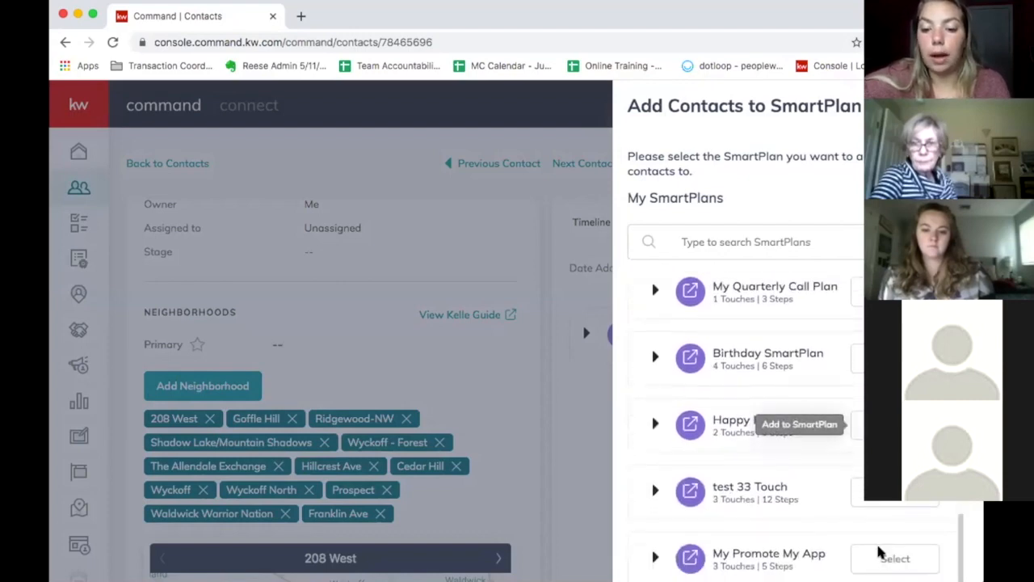
scroll(879, 558, "down", 5)
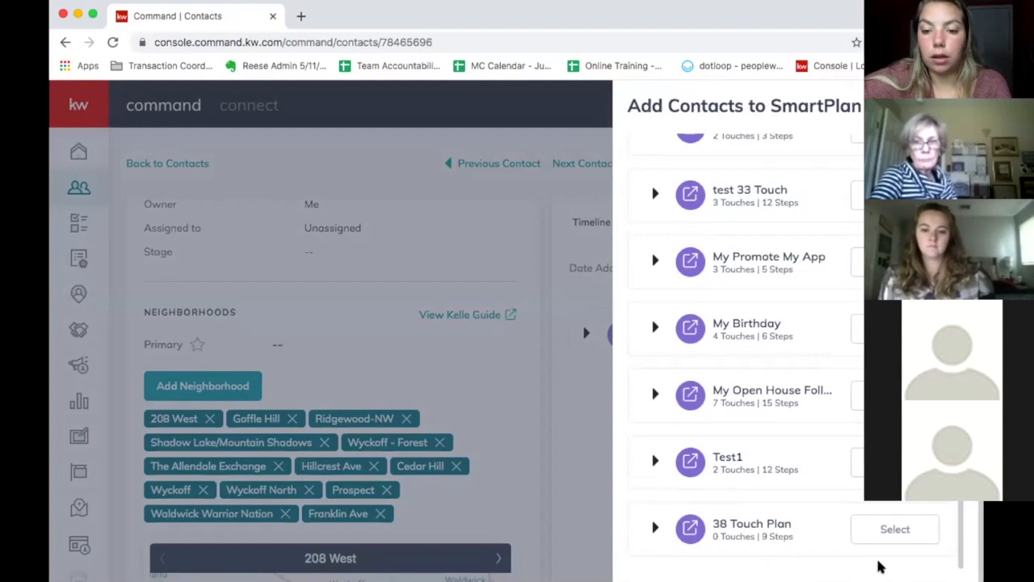
scroll(857, 260, "up", 6)
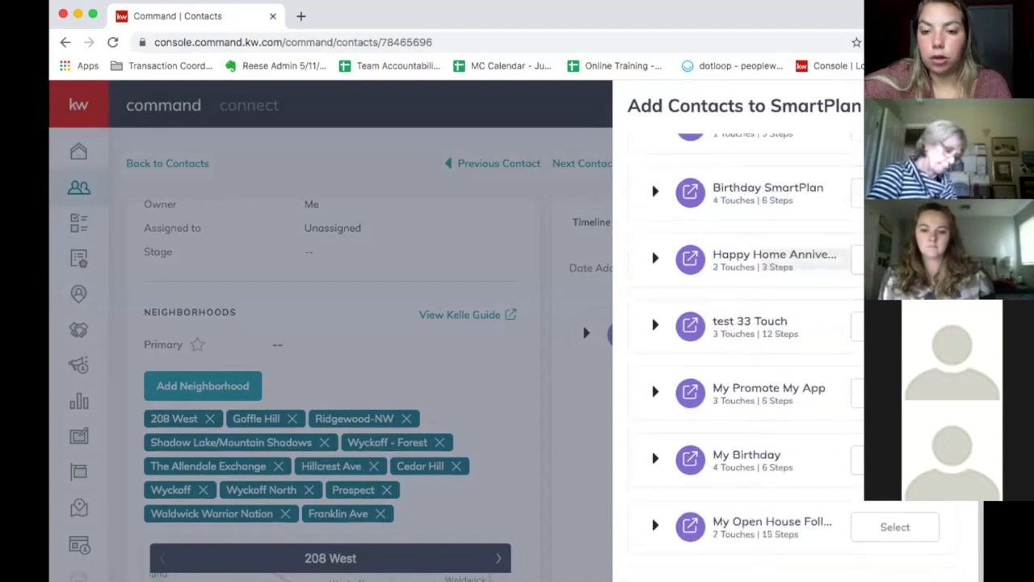
scroll(837, 273, "up", 5)
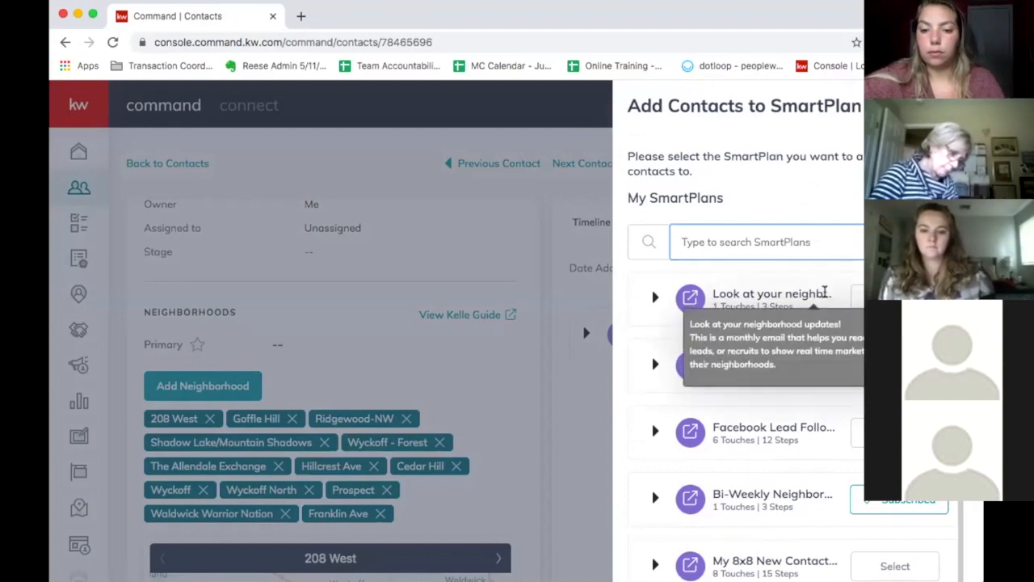
left_click(855, 299)
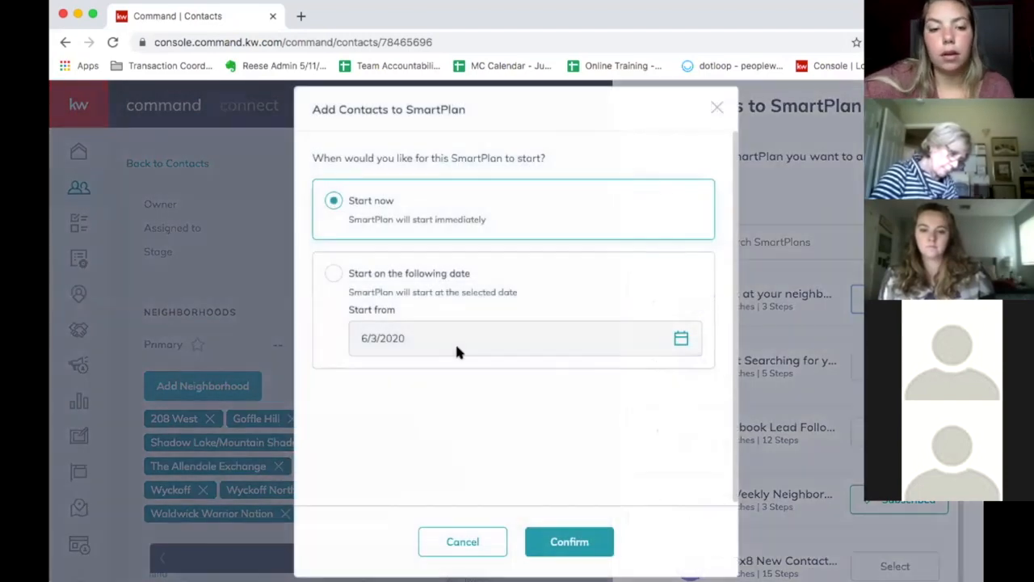
left_click(565, 554)
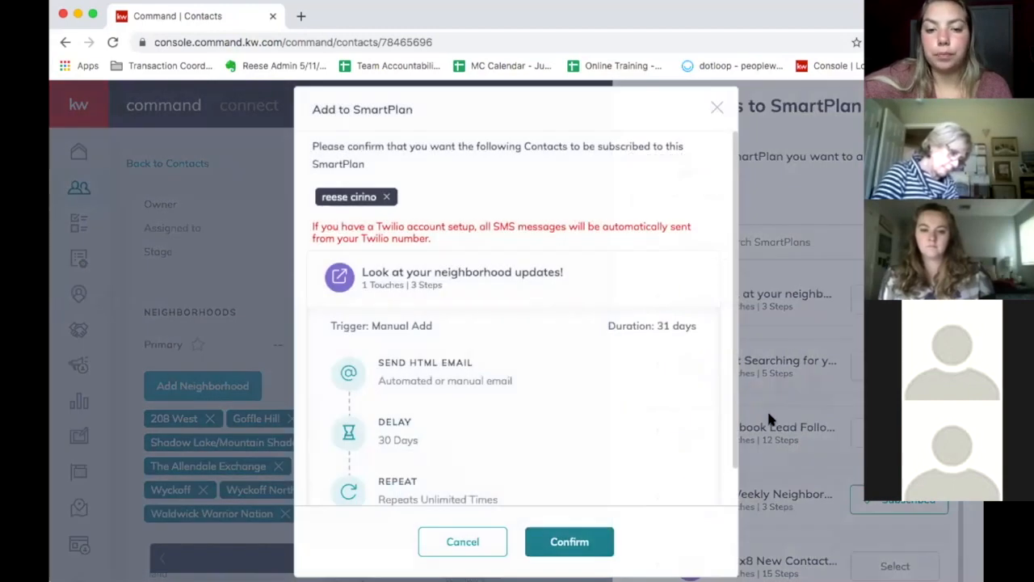
left_click(573, 551)
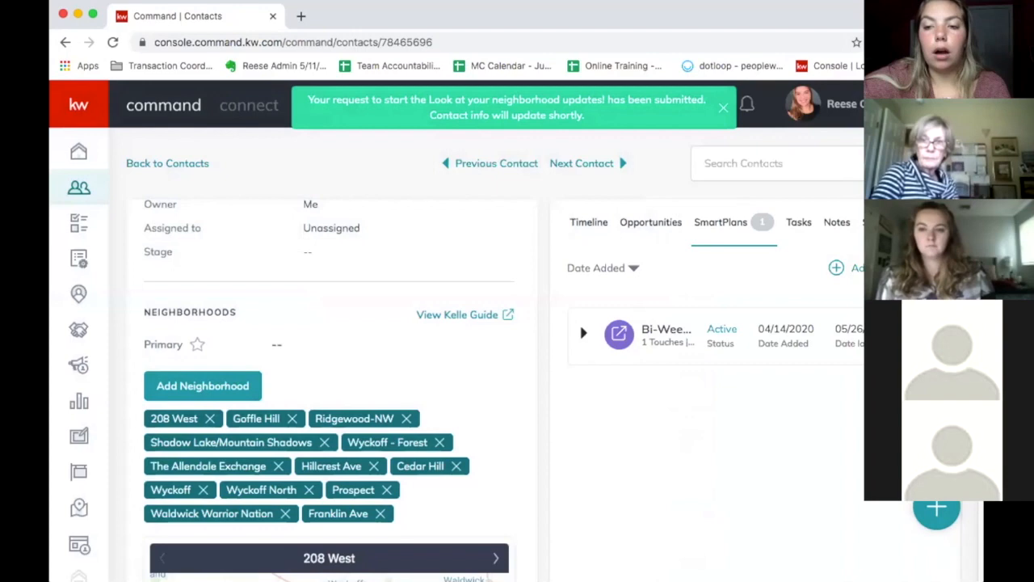
double_click(723, 108)
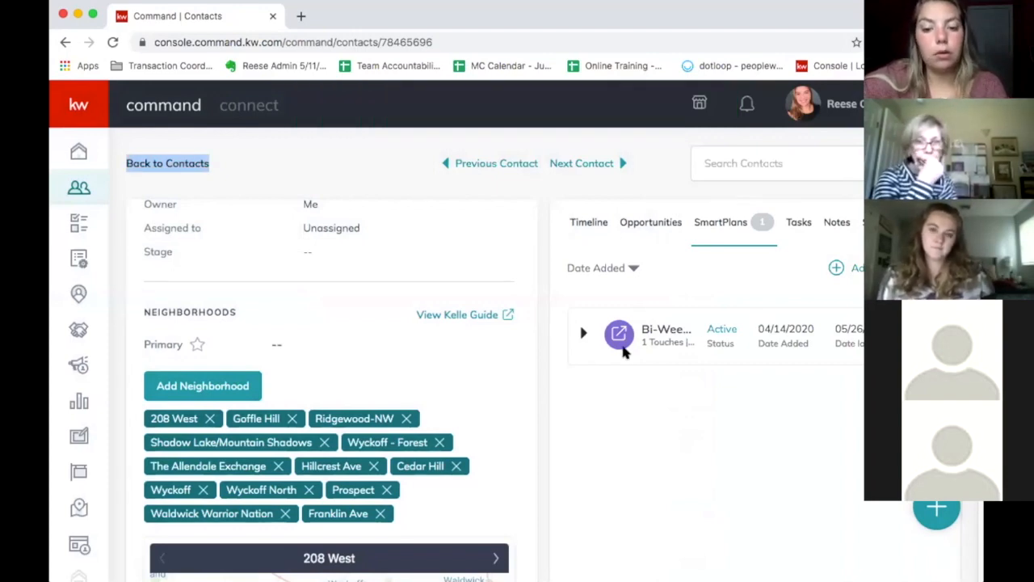
- Reload the contact page and remove the contact from the Bi-Weekly neighborhood plan
left_click(727, 234)
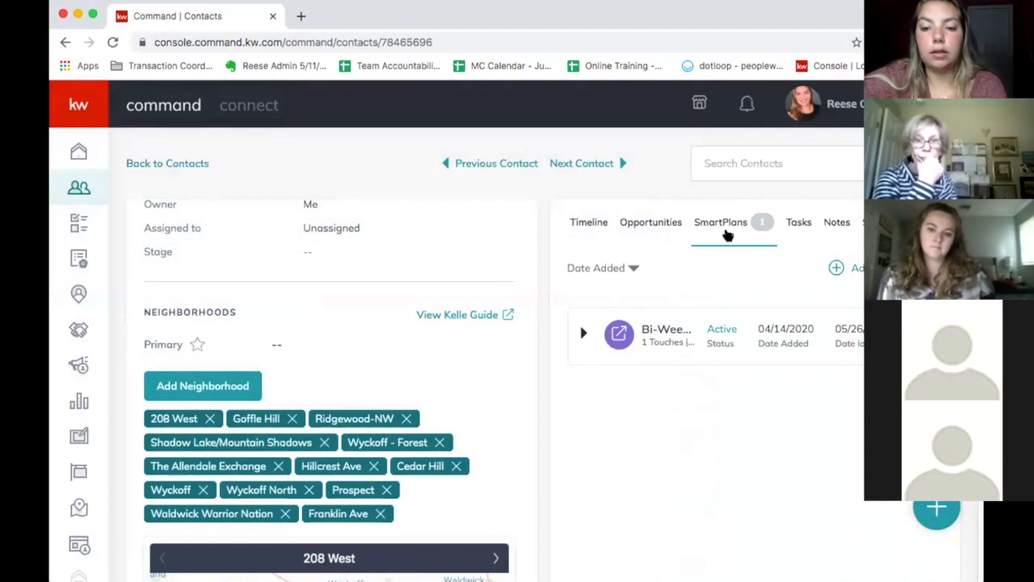
left_click(607, 229)
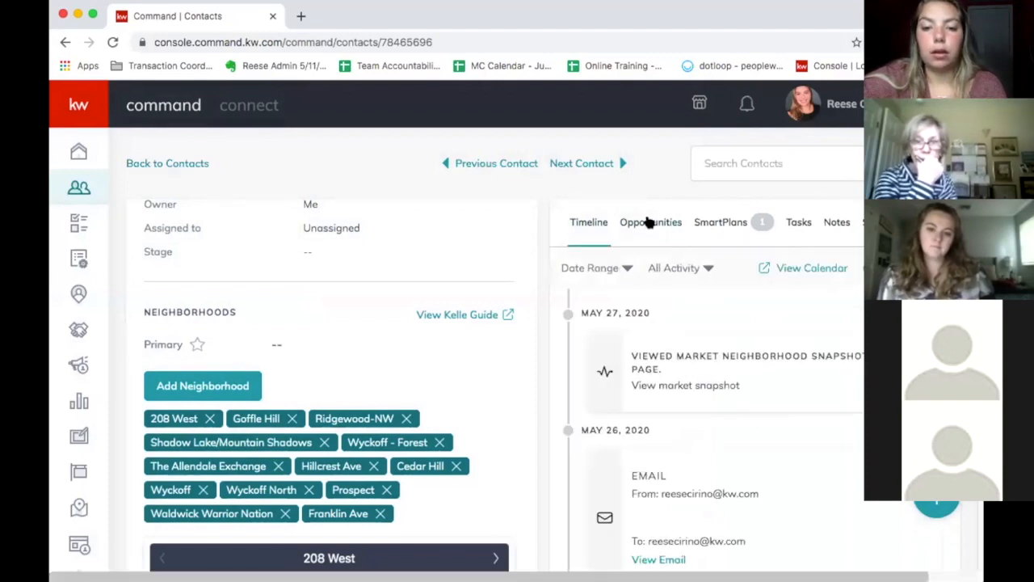
left_click(717, 221)
left_click(113, 42)
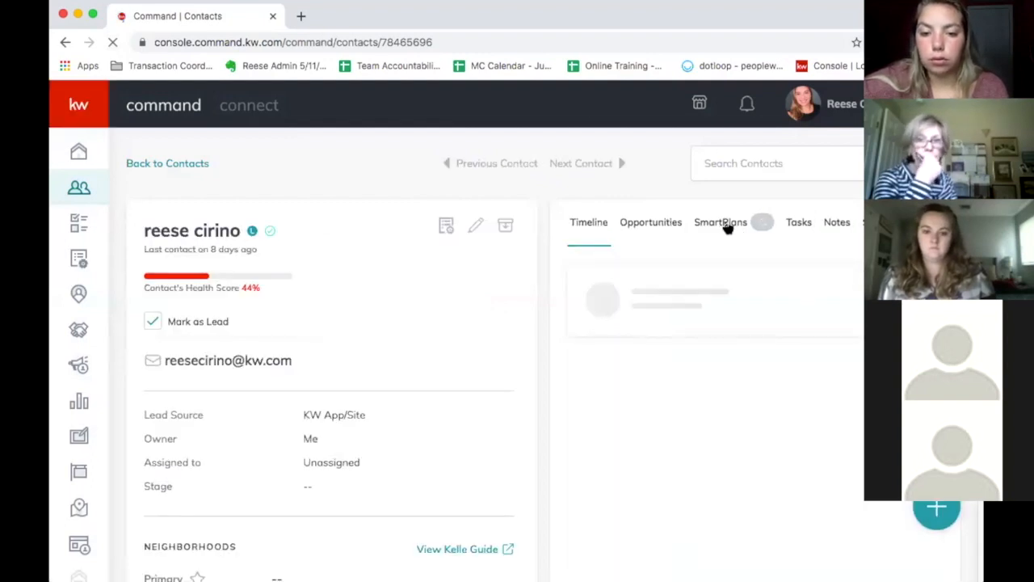
left_click(726, 225)
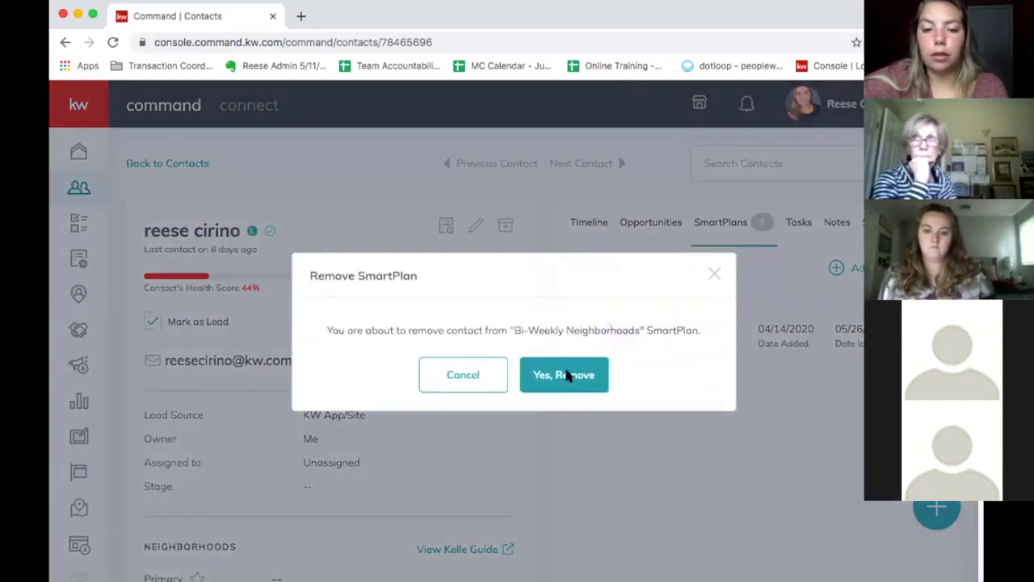
left_click(568, 376)
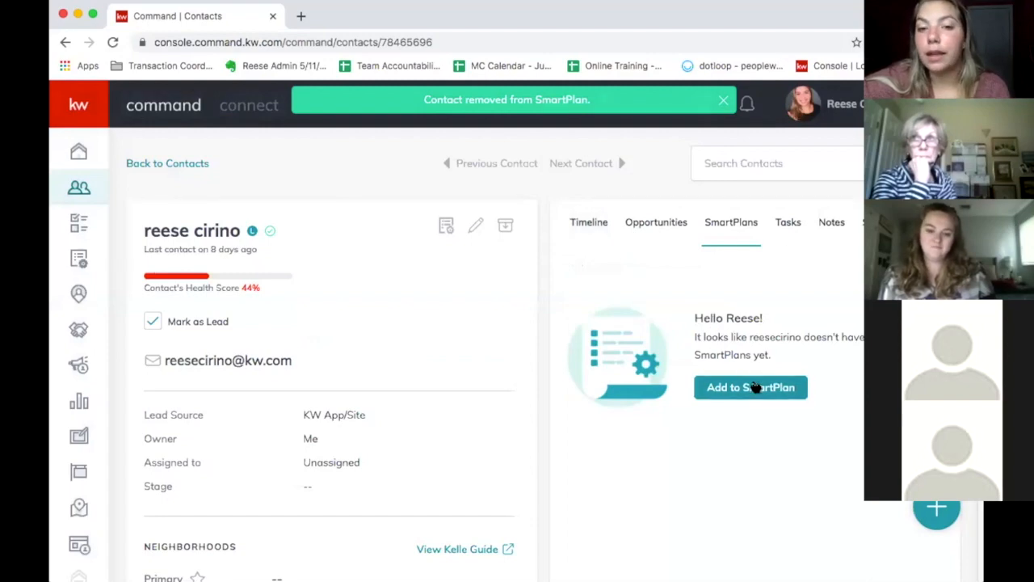
- Add the contact to 'Look at your neighborhood updates!' starting now and confirm
left_click(752, 386)
left_click(881, 298)
left_click(555, 540)
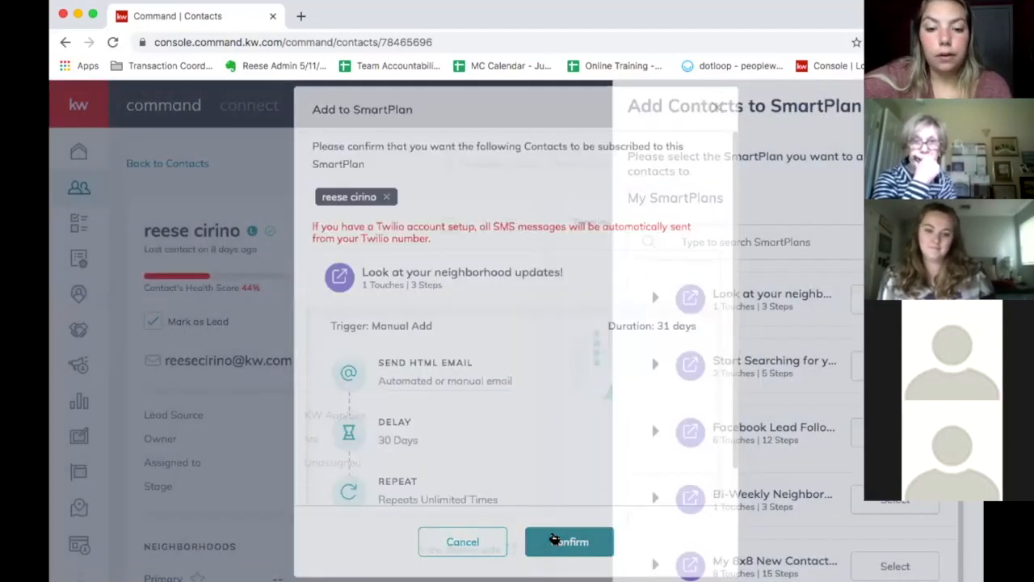
left_click(548, 552)
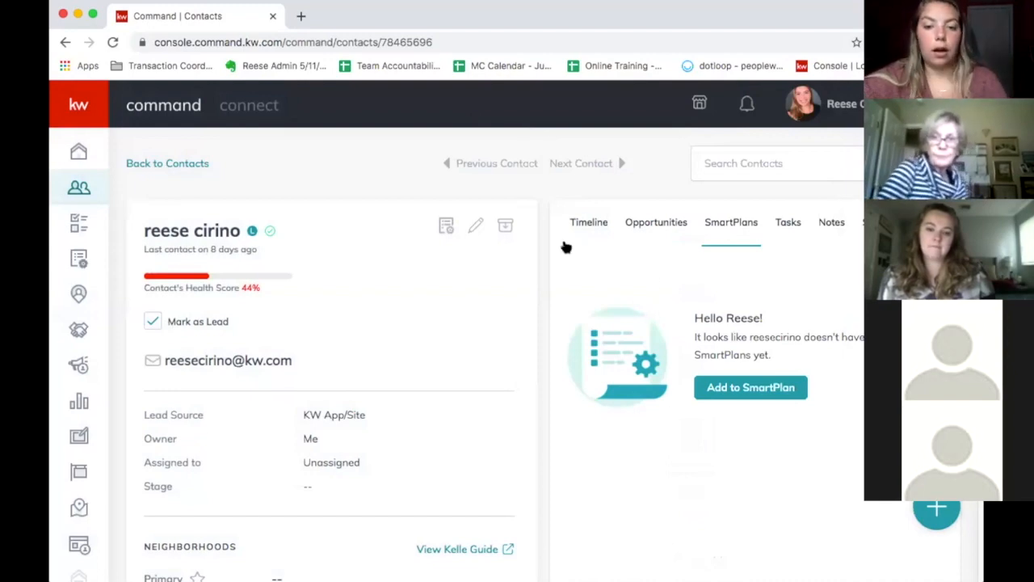
- Review the contact's timeline, highlighting the new SmartPlan subscription entry
left_click(583, 226)
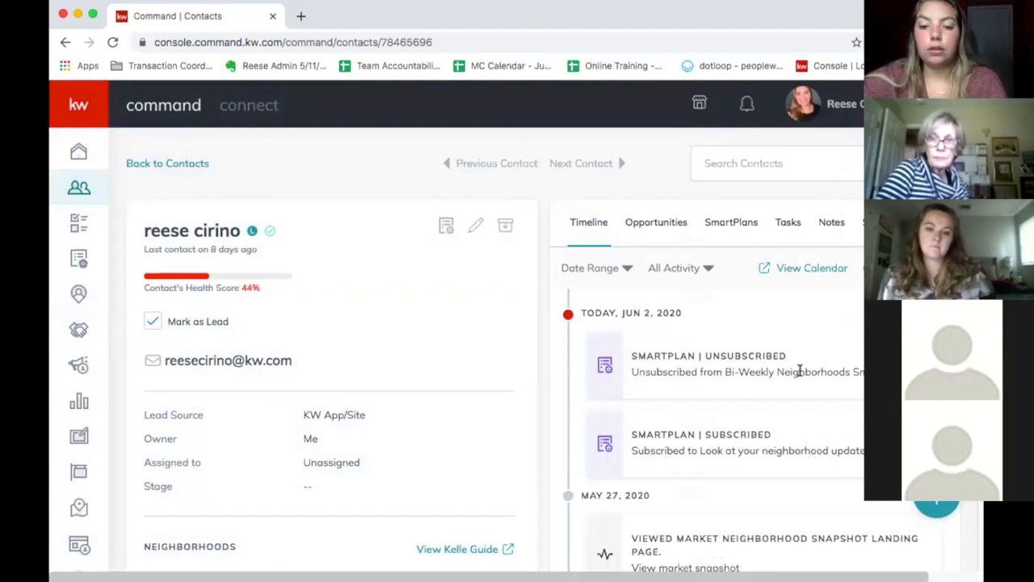
scroll(795, 419, "down", 1)
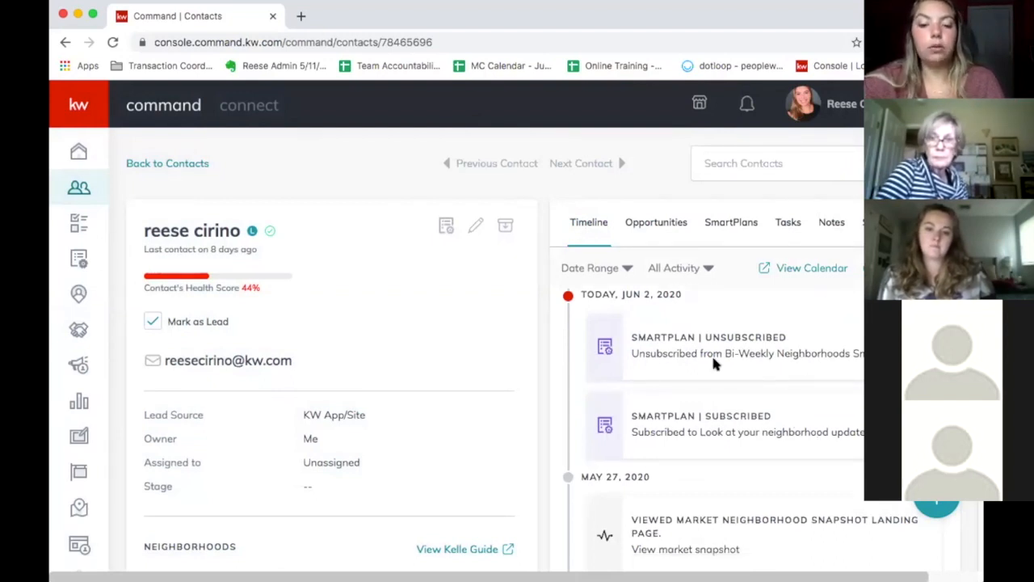
scroll(713, 364, "down", 2)
scroll(713, 364, "down", 2)
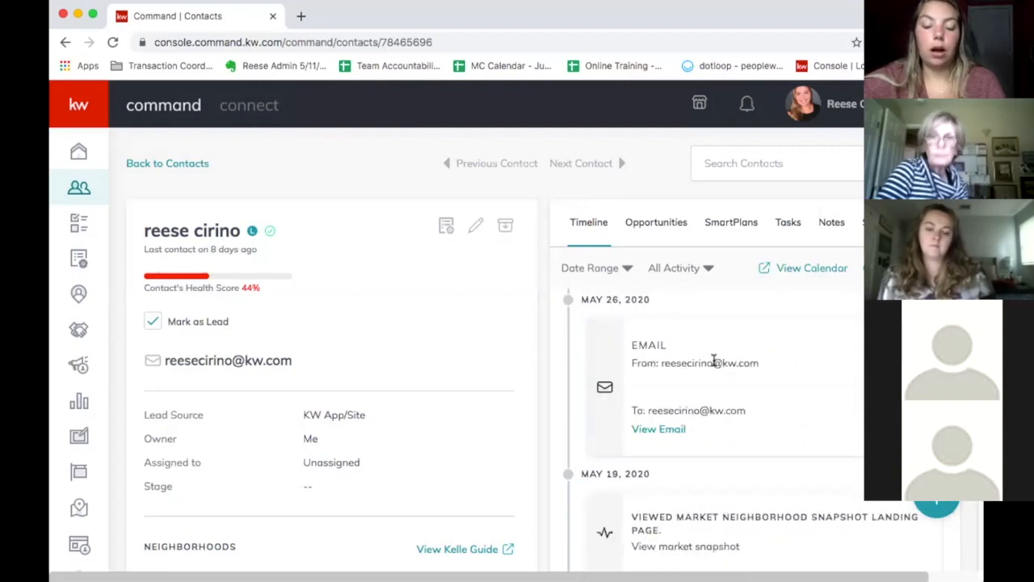
scroll(714, 361, "up", 1)
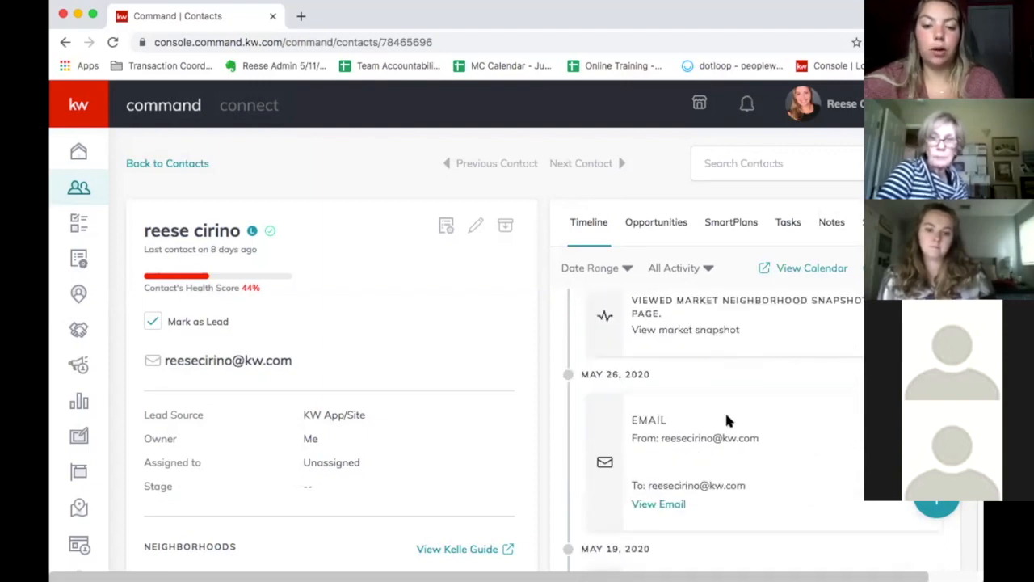
scroll(726, 419, "down", 1)
scroll(727, 419, "up", 3)
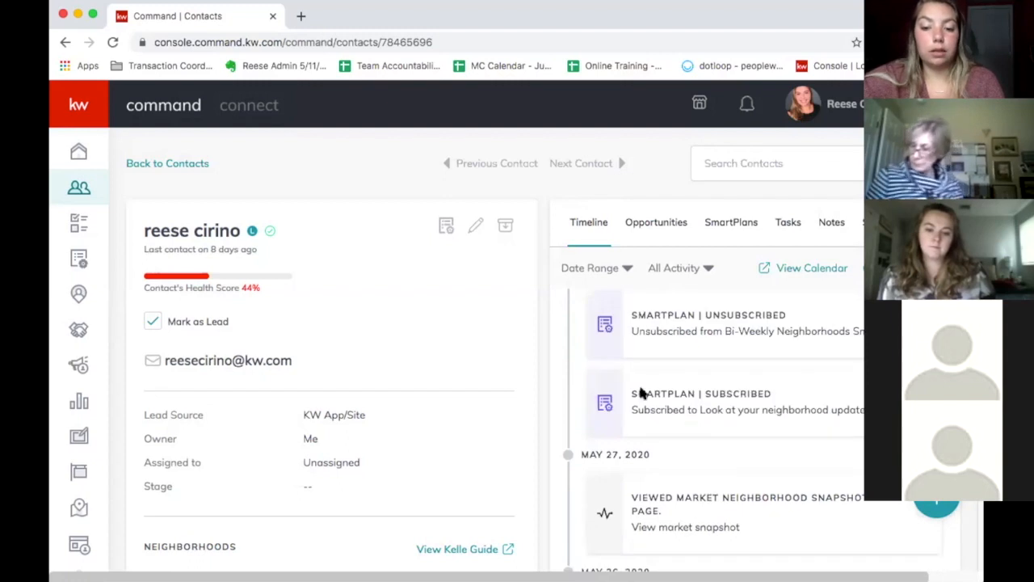
left_click_drag(646, 393, 795, 390)
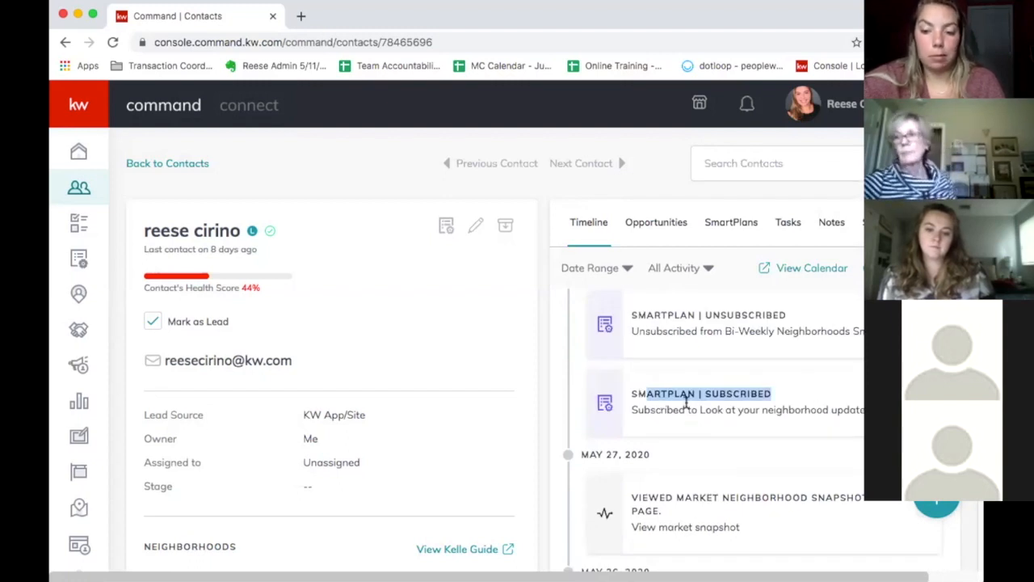
left_click_drag(664, 410, 863, 410)
scroll(849, 383, "up", 1)
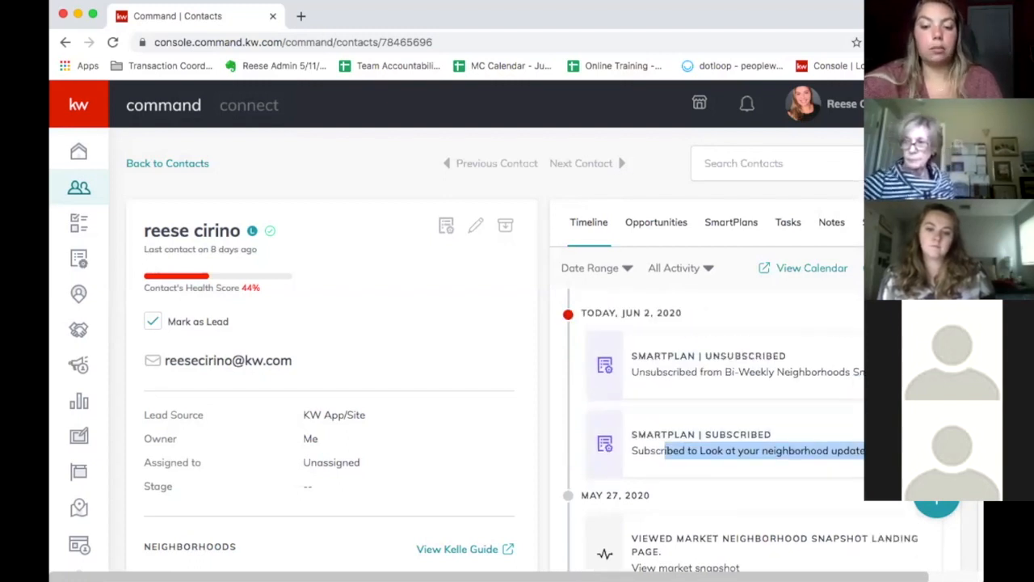
left_click(876, 385)
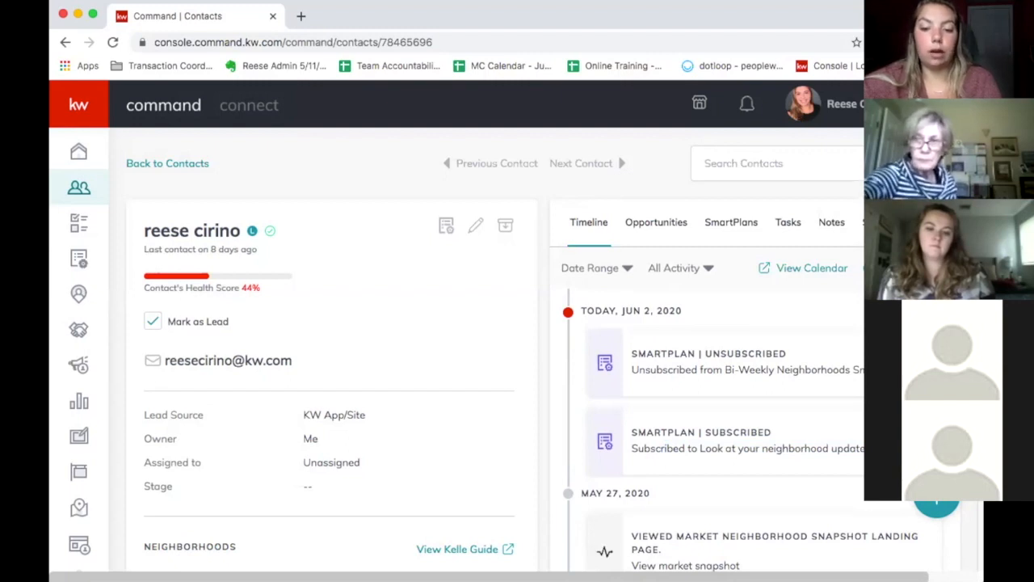
- Inspect the sender and recipient addresses of the May 26 email entry
scroll(724, 407, "down", 4)
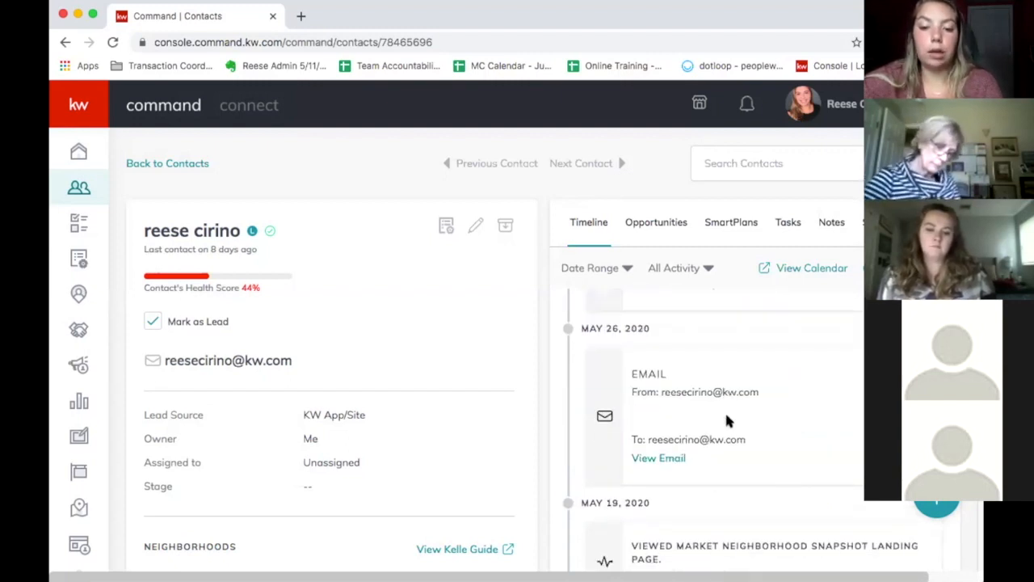
left_click_drag(646, 392, 790, 404)
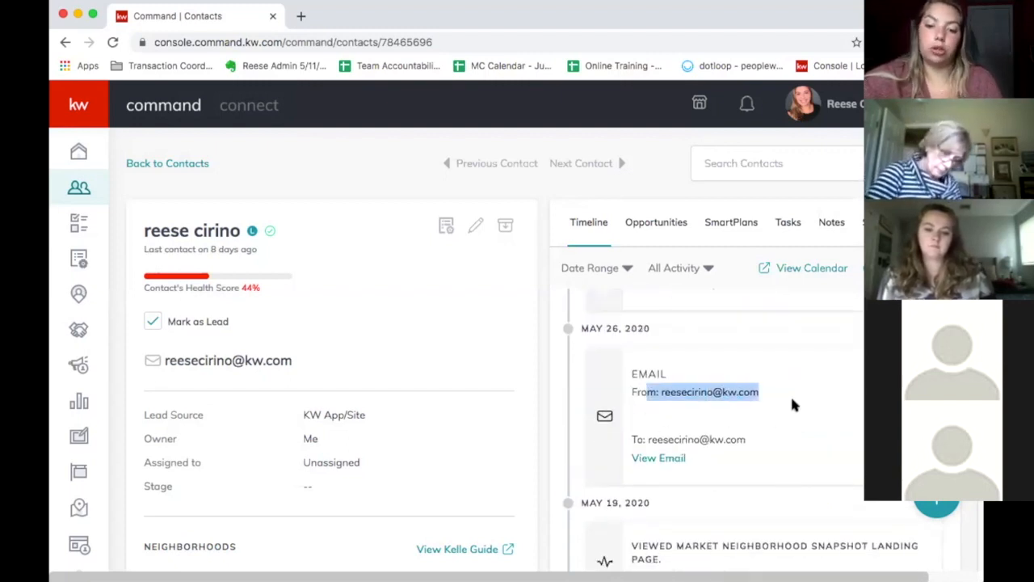
left_click_drag(656, 439, 755, 439)
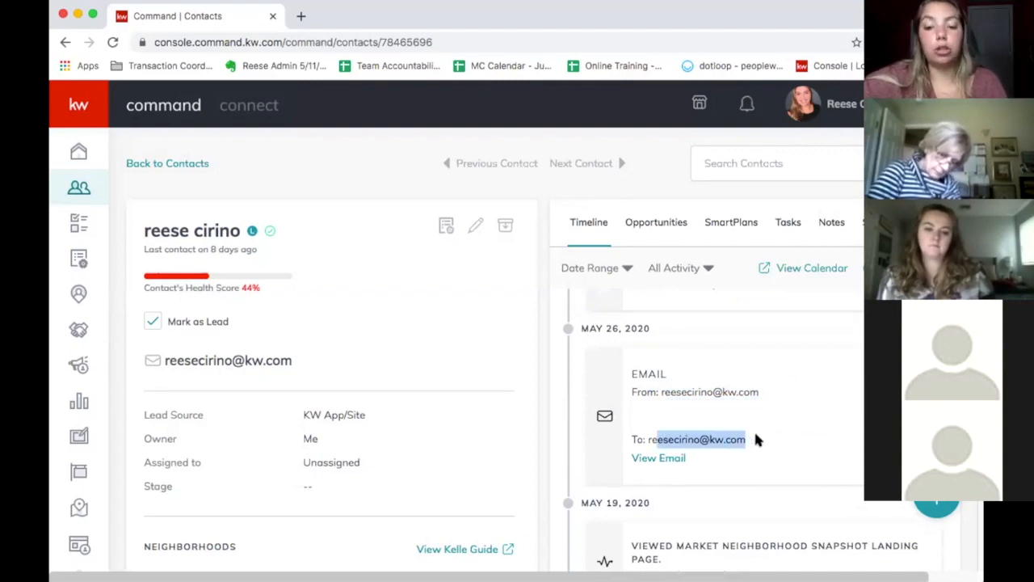
left_click(726, 470)
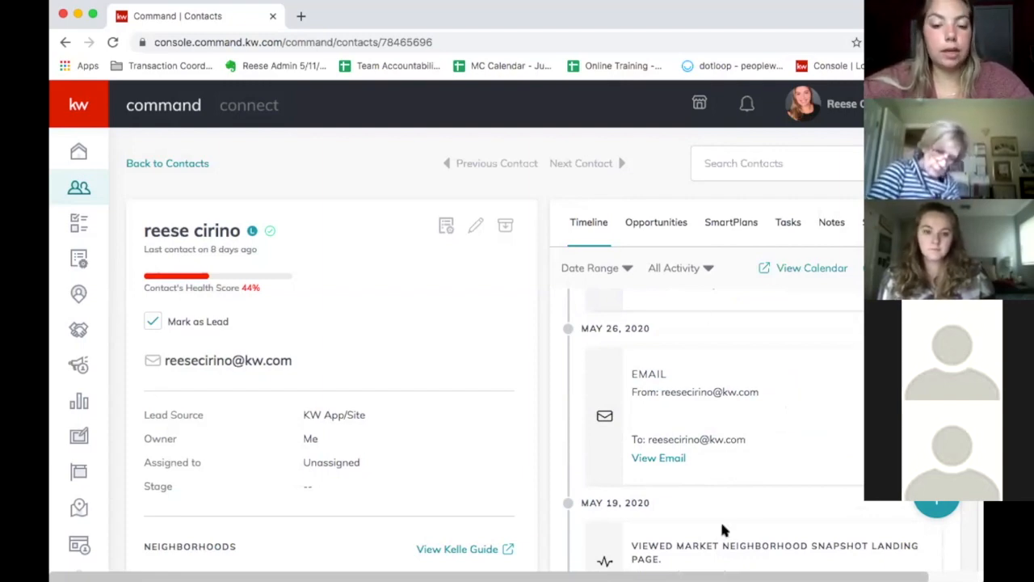
- Uncheck Mark as Lead so the contact is no longer a lead
scroll(658, 388, "down", 3)
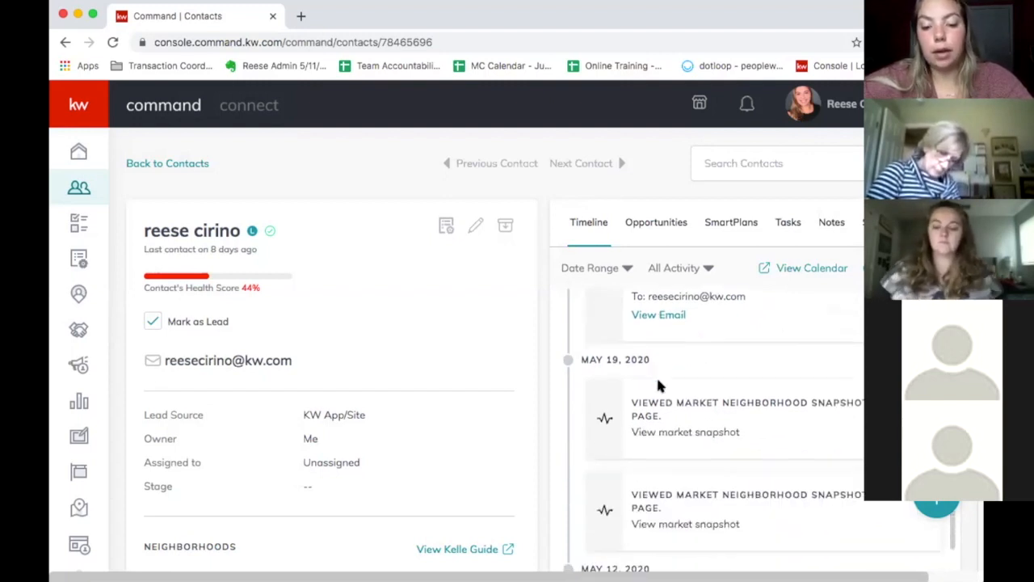
scroll(656, 375, "up", 3)
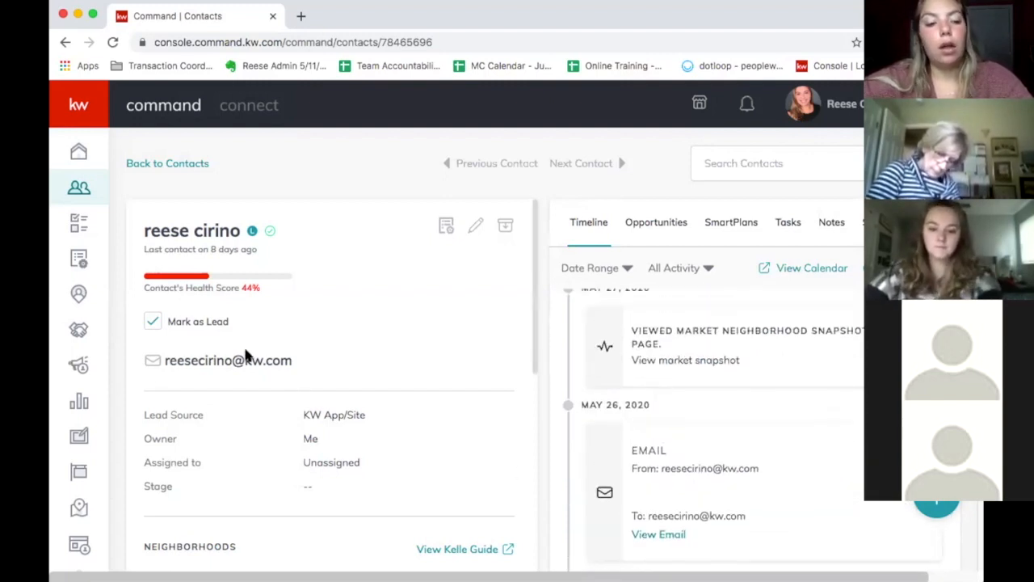
left_click(151, 320)
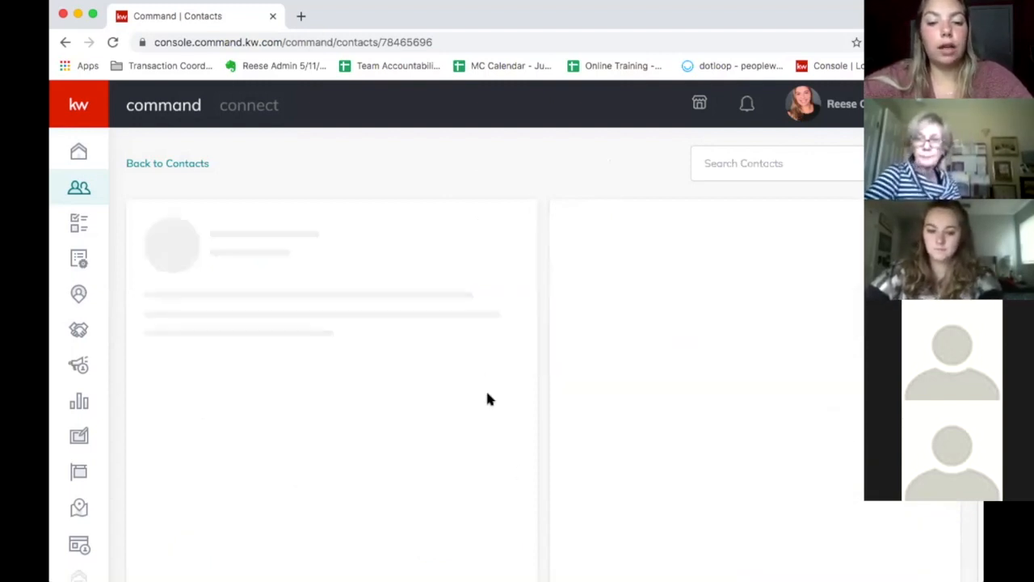
- Scroll the reloaded record to the Neighborhoods section and the Apr 26 Viewed Listing entries
scroll(729, 365, "down", 4)
scroll(735, 440, "down", 5)
scroll(734, 440, "up", 2)
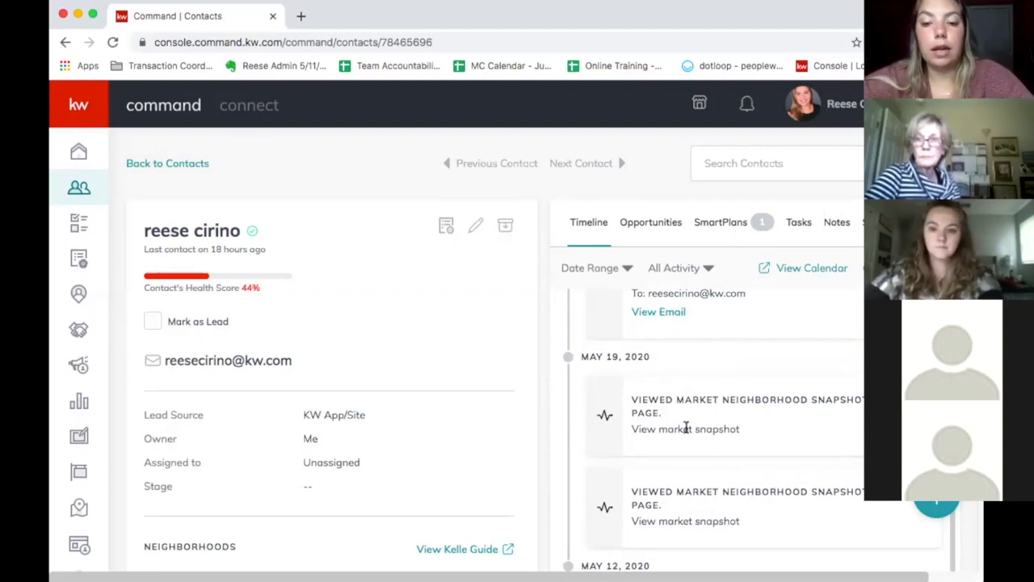
scroll(699, 429, "down", 5)
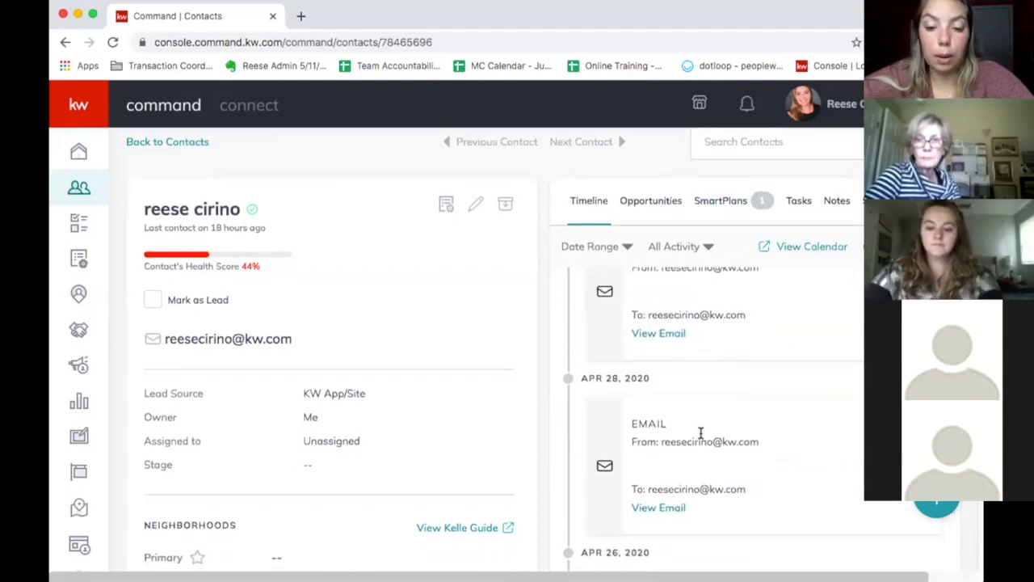
scroll(700, 429, "down", 3)
scroll(706, 453, "down", 3)
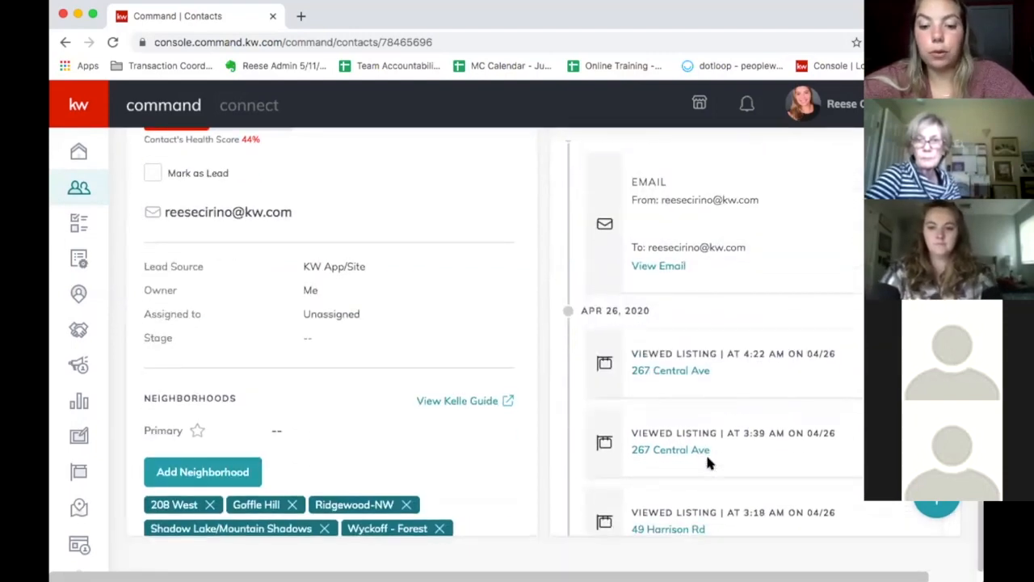
scroll(707, 462, "down", 1)
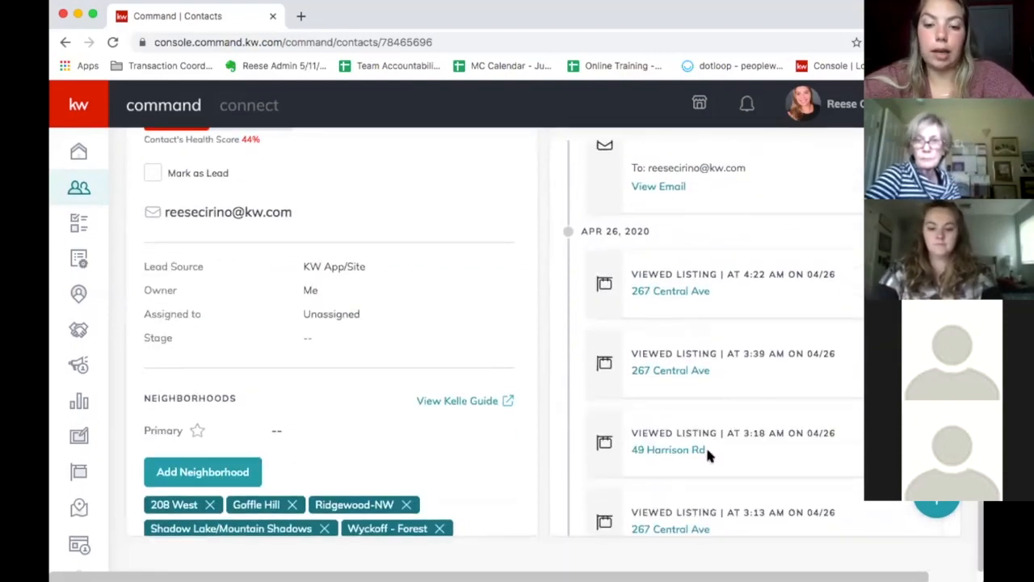
left_click(692, 292)
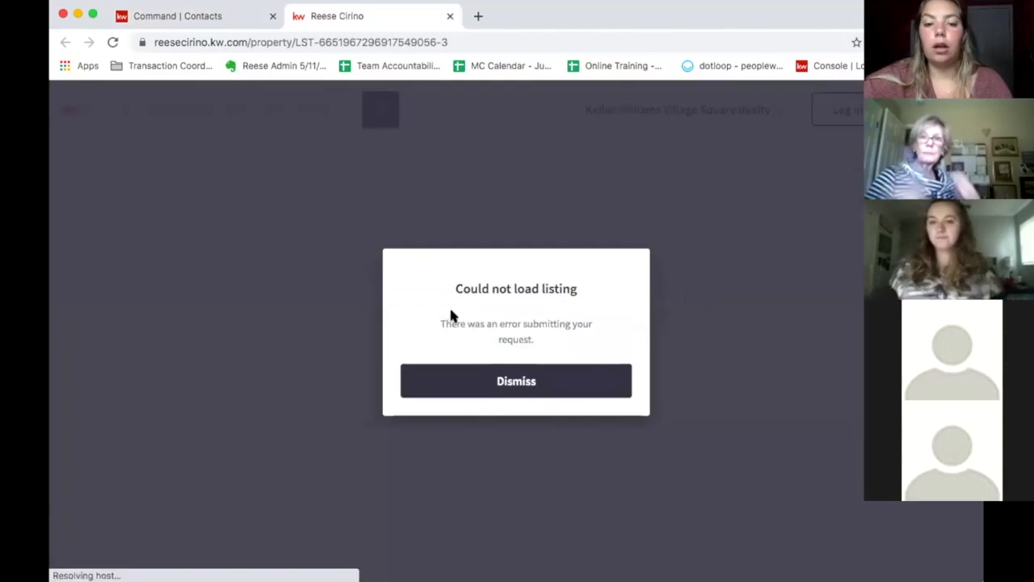
left_click_drag(469, 287, 568, 325)
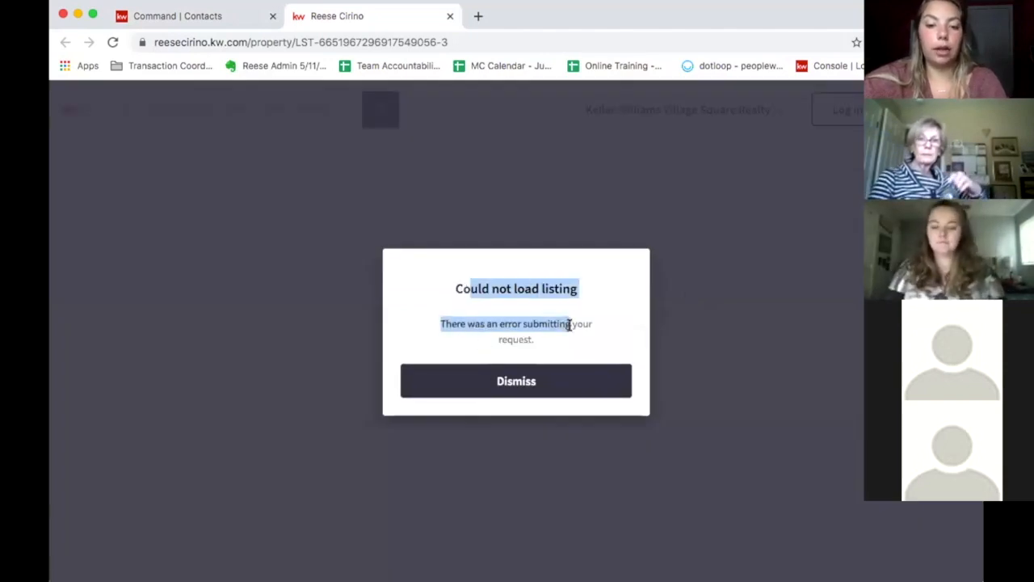
left_click(503, 379)
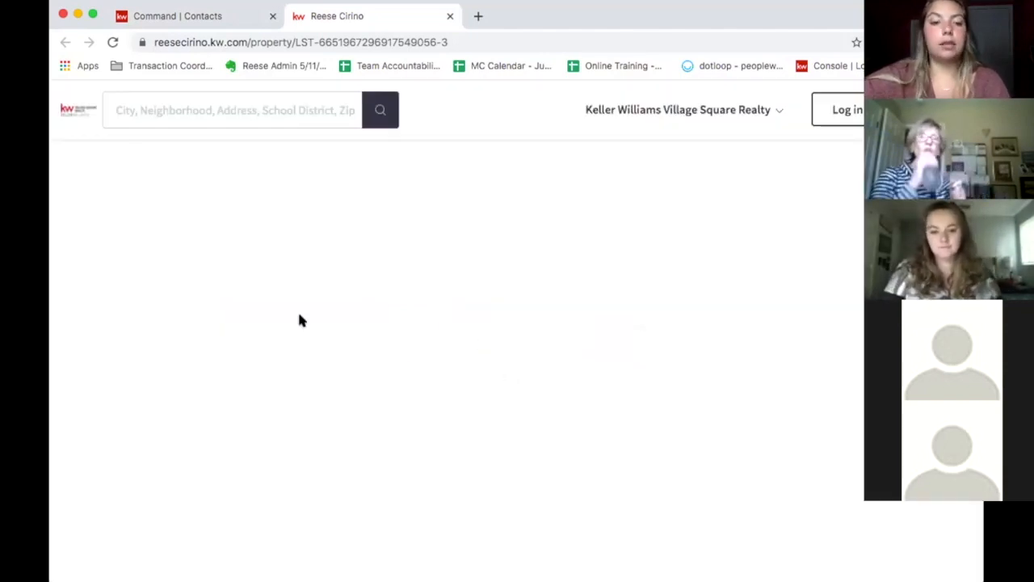
left_click(133, 15)
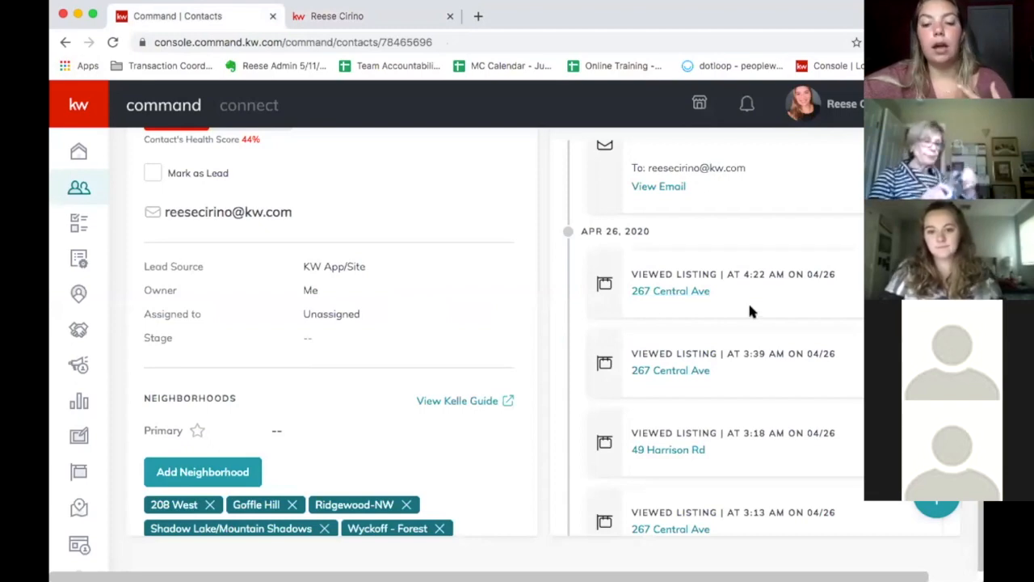
scroll(713, 433, "down", 3)
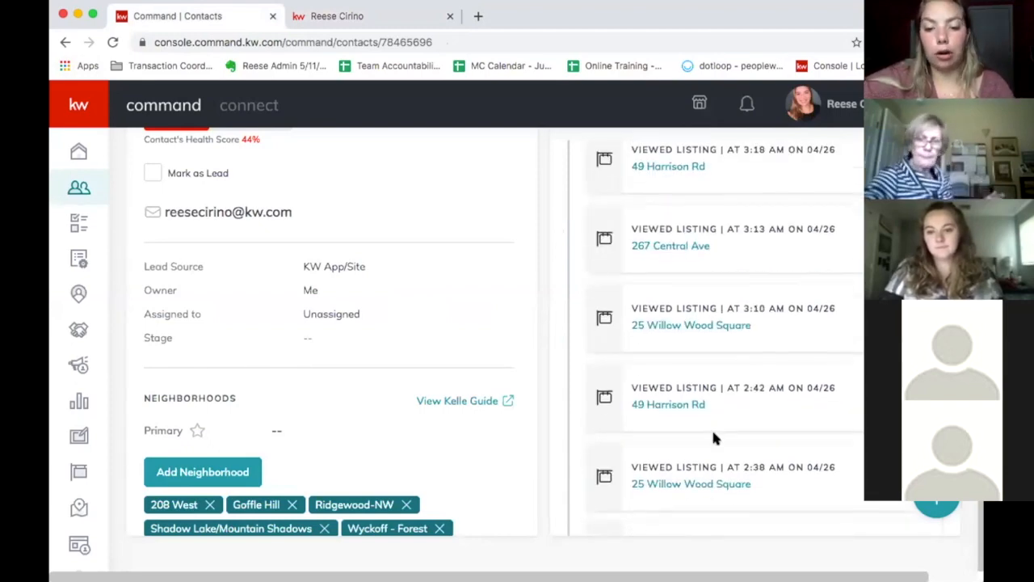
left_click(700, 326)
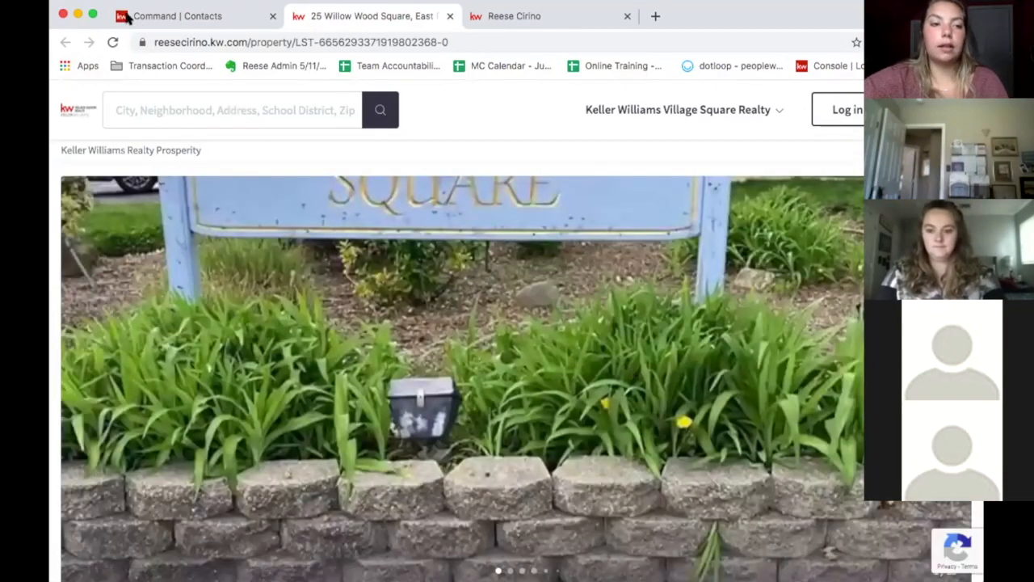
left_click(127, 18)
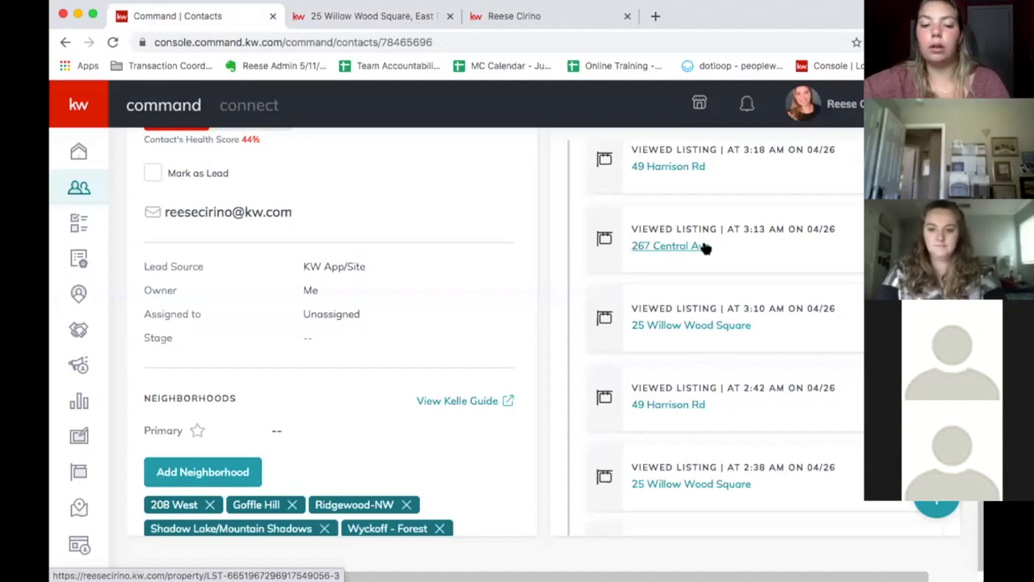
- Confirm the contact has one active SmartPlan, then go back to the Timeline
scroll(718, 445, "up", 6)
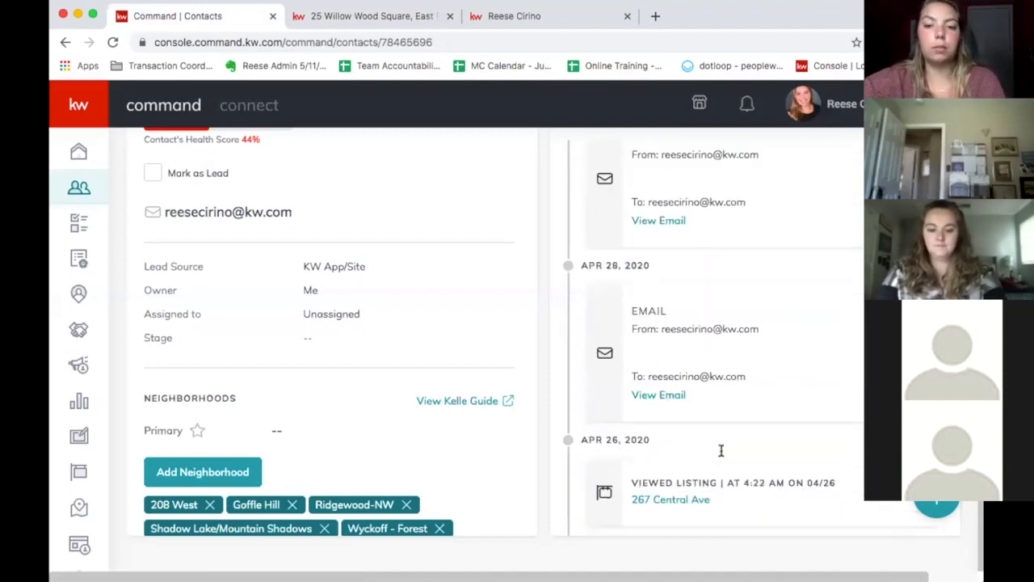
scroll(720, 450, "up", 10)
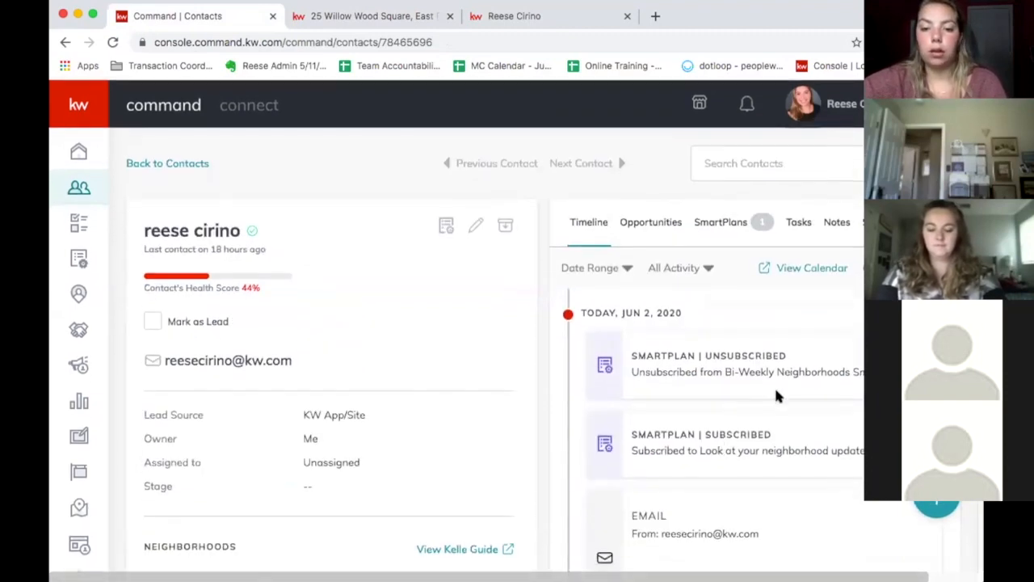
left_click(720, 222)
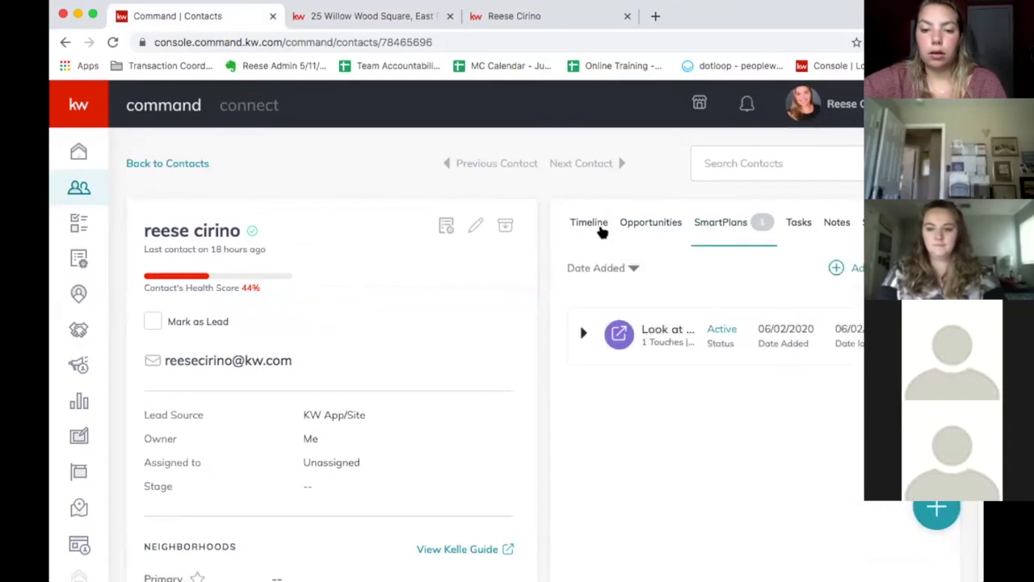
left_click(591, 224)
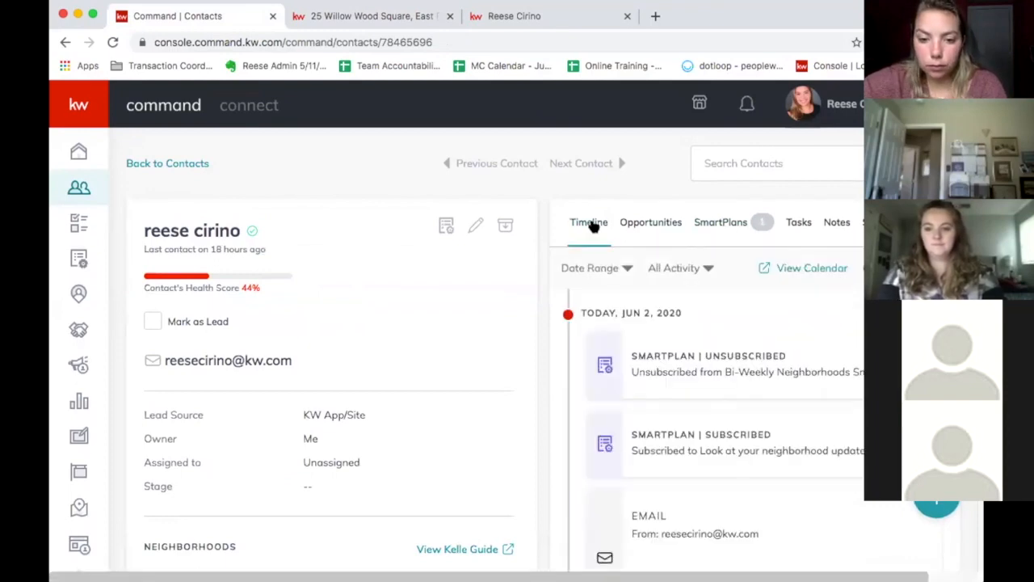
- Refresh the contact record and start adding a neighborhood from the Neighborhoods section
left_click(113, 43)
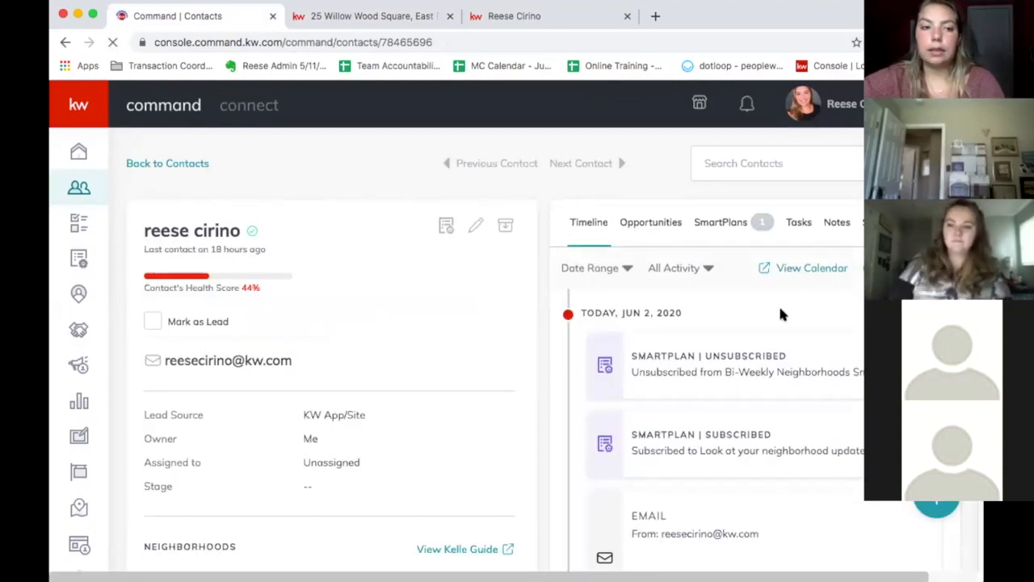
scroll(699, 396, "down", 1)
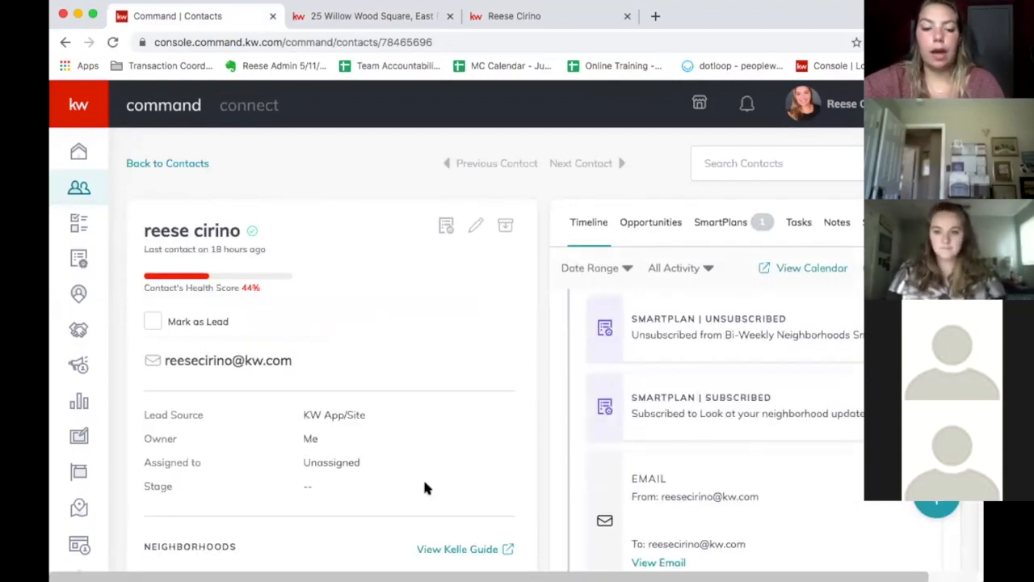
scroll(425, 487, "down", 2)
scroll(688, 467, "down", 2)
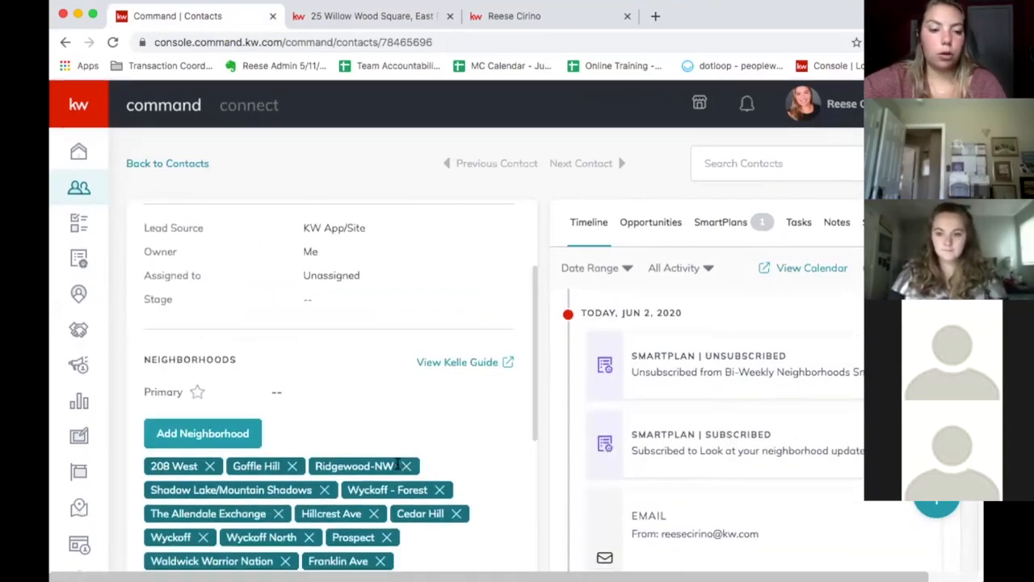
scroll(218, 323, "down", 3)
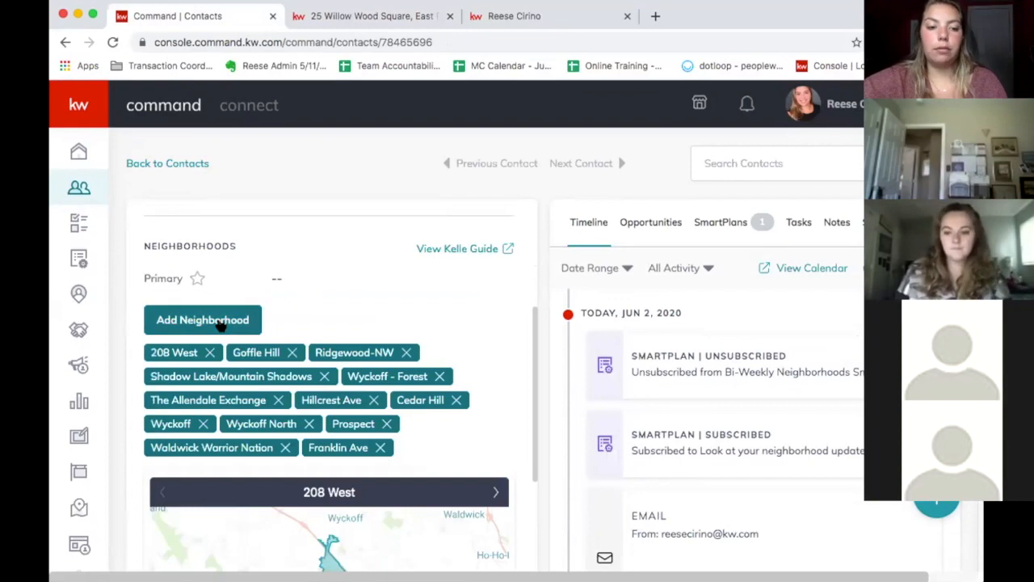
left_click(218, 322)
- In Find on Map, search 'wyckoff nj', center on NJ-208, and zoom in twice
left_click(447, 322)
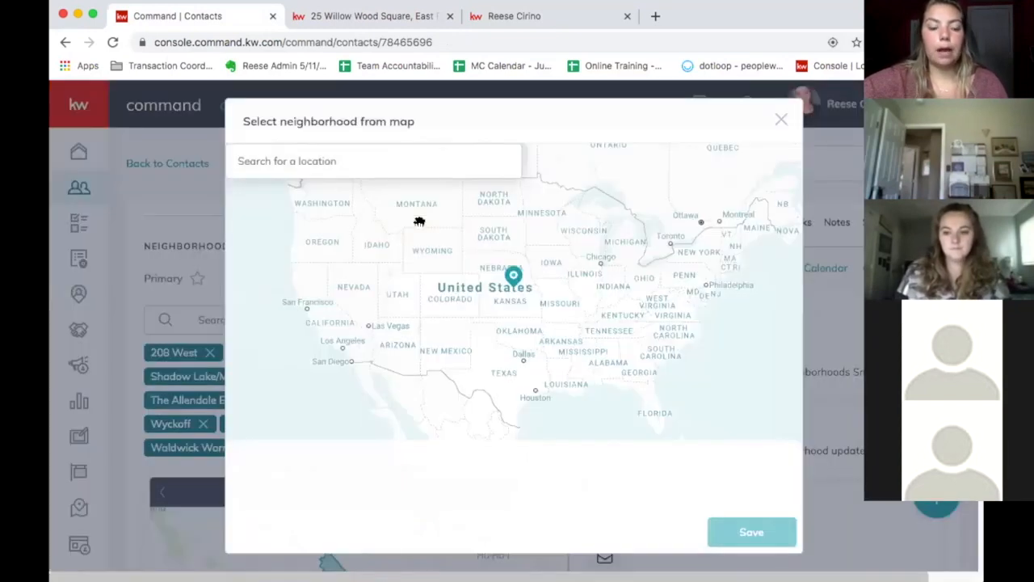
left_click(410, 164)
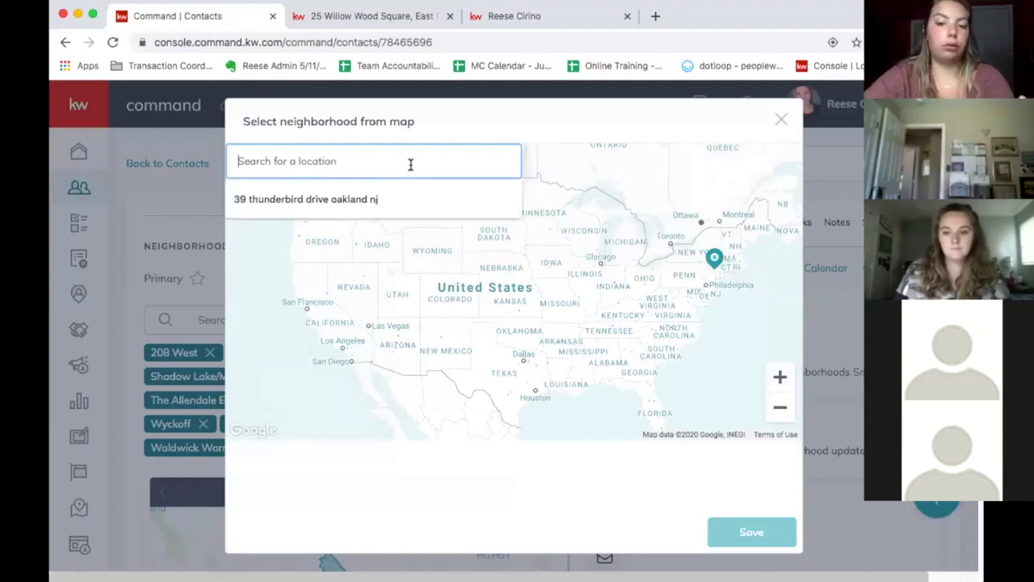
type("wyc")
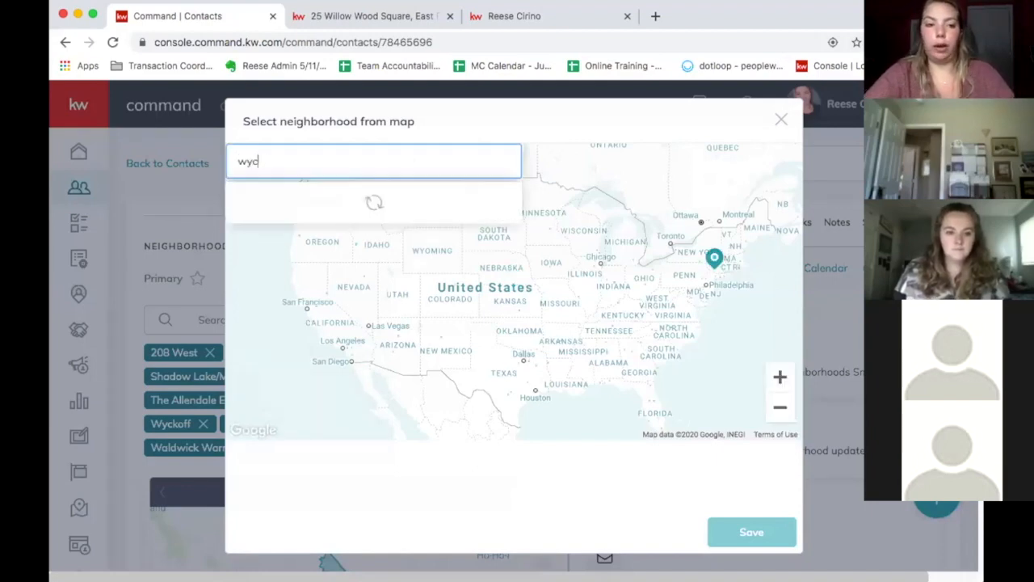
type("koff nj")
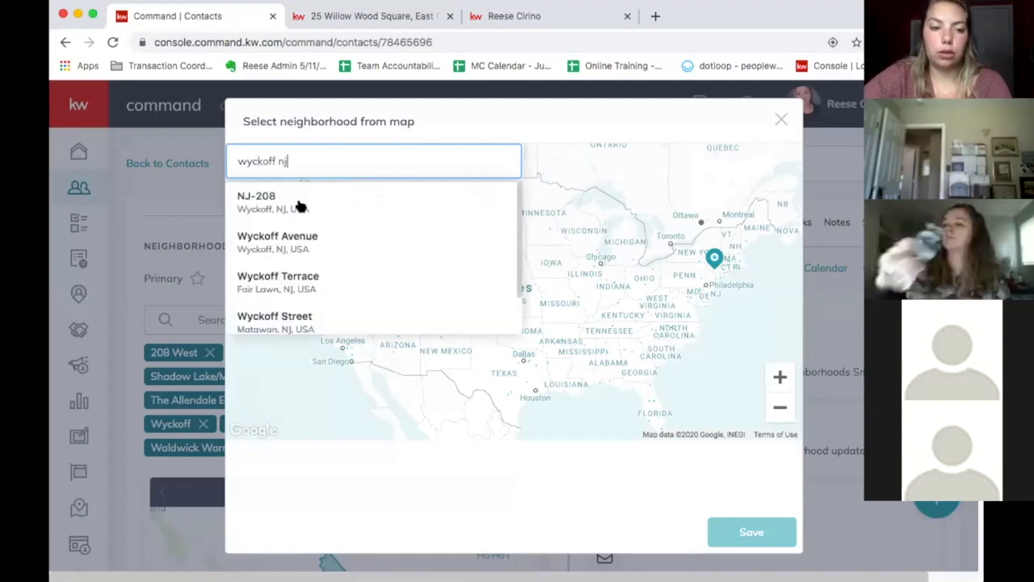
left_click(300, 200)
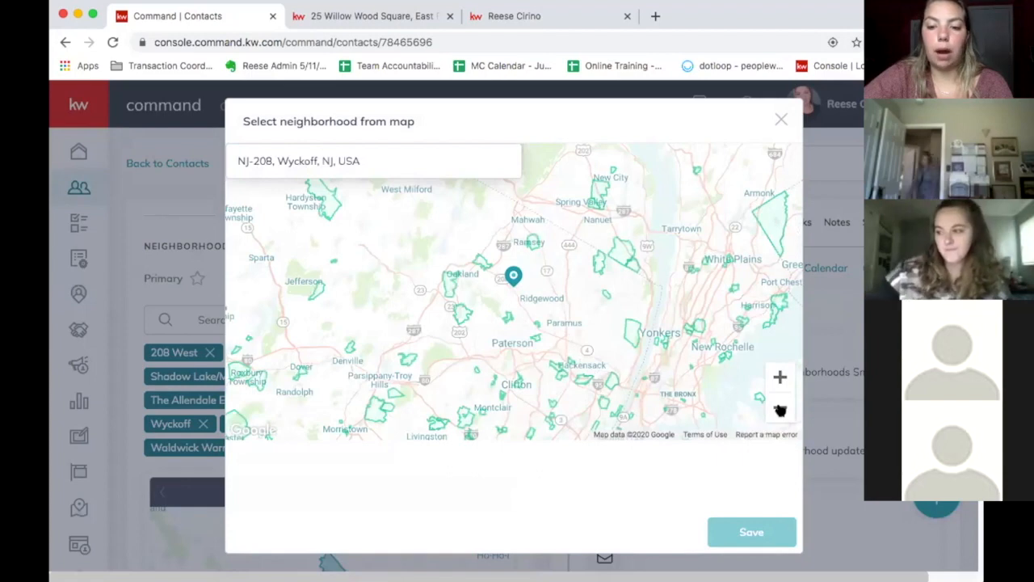
left_click(780, 377)
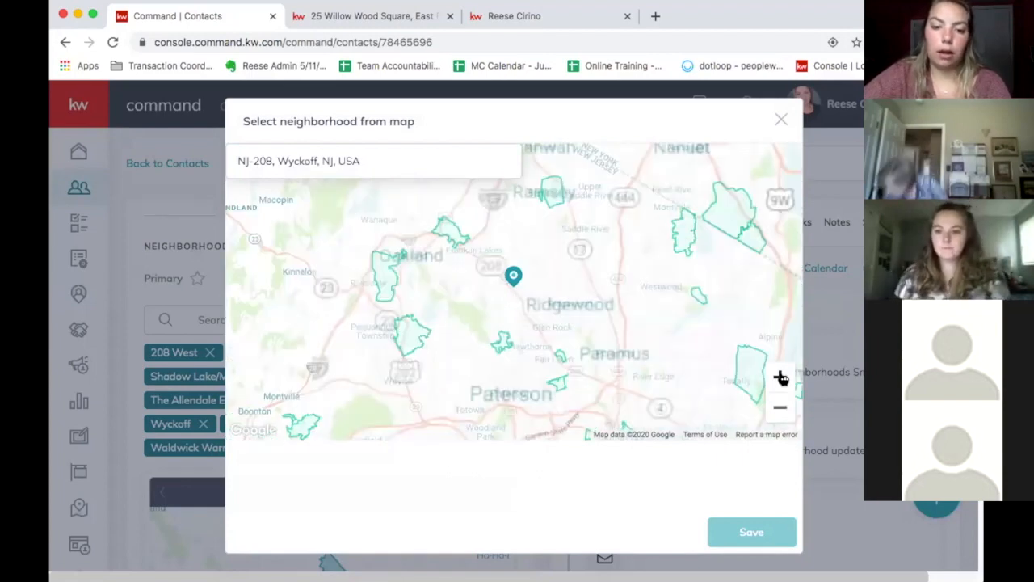
left_click(780, 377)
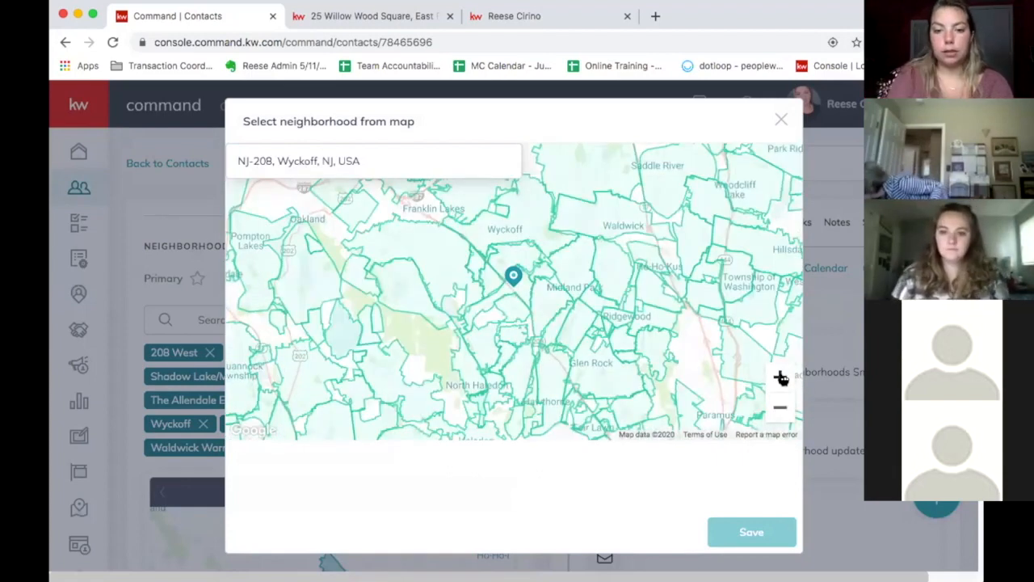
- Select Franklin Ave, Baker Pond, 208 West, Wyckoff North, Eder Ave and Prospect, then save
left_click(510, 224)
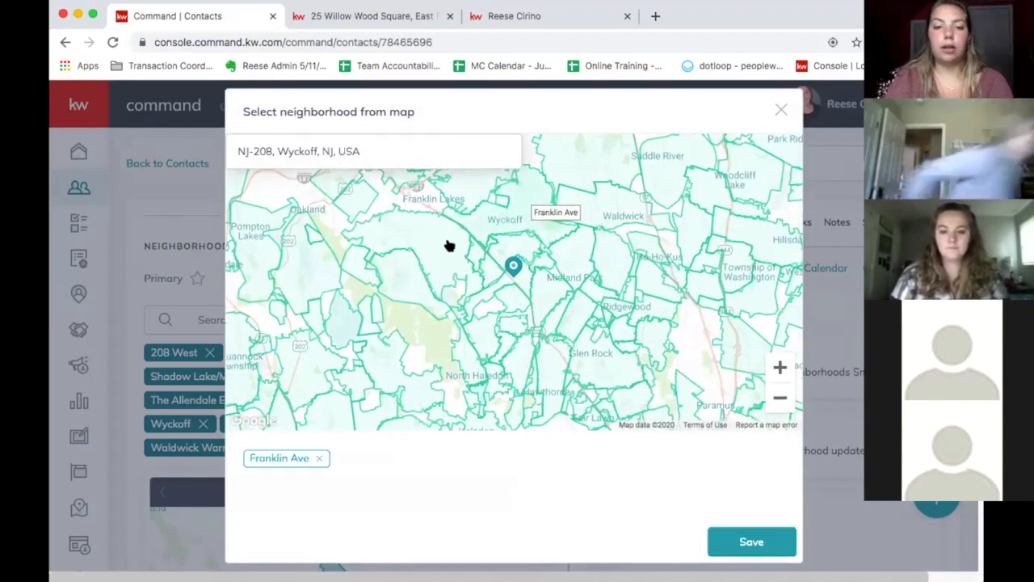
left_click(485, 270)
left_click(513, 246)
left_click(558, 277)
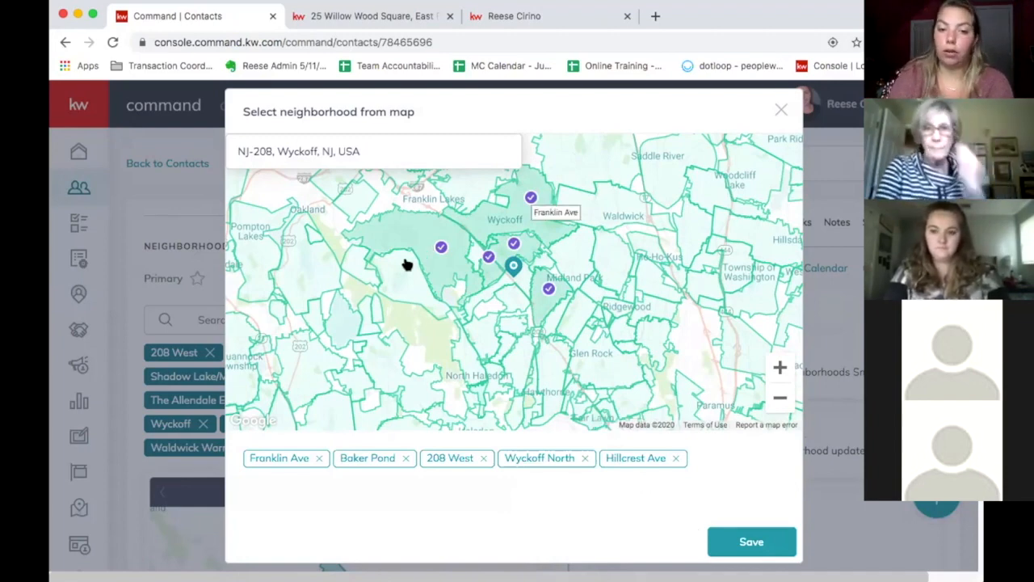
left_click(472, 252)
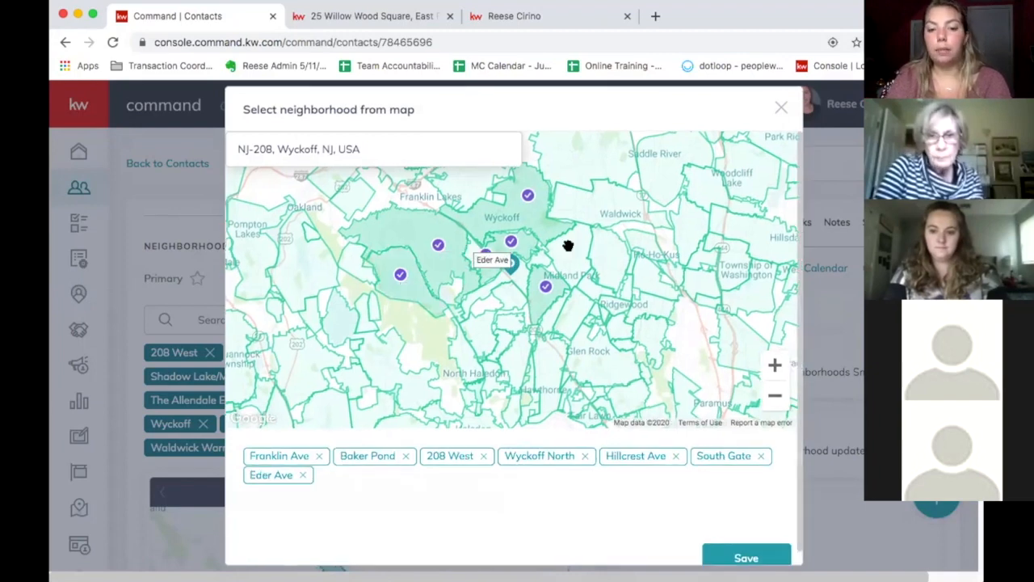
left_click(572, 251)
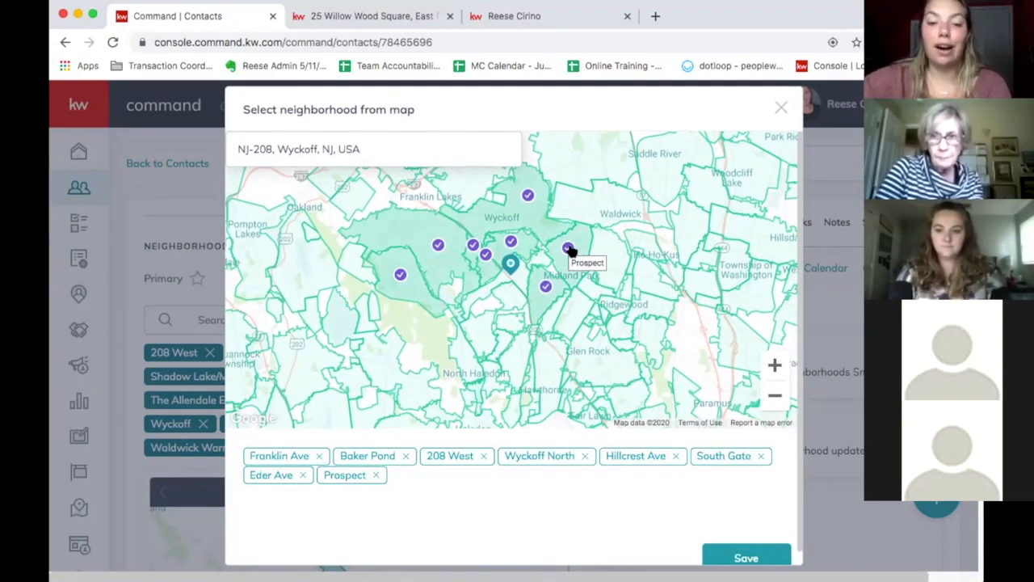
left_click(735, 554)
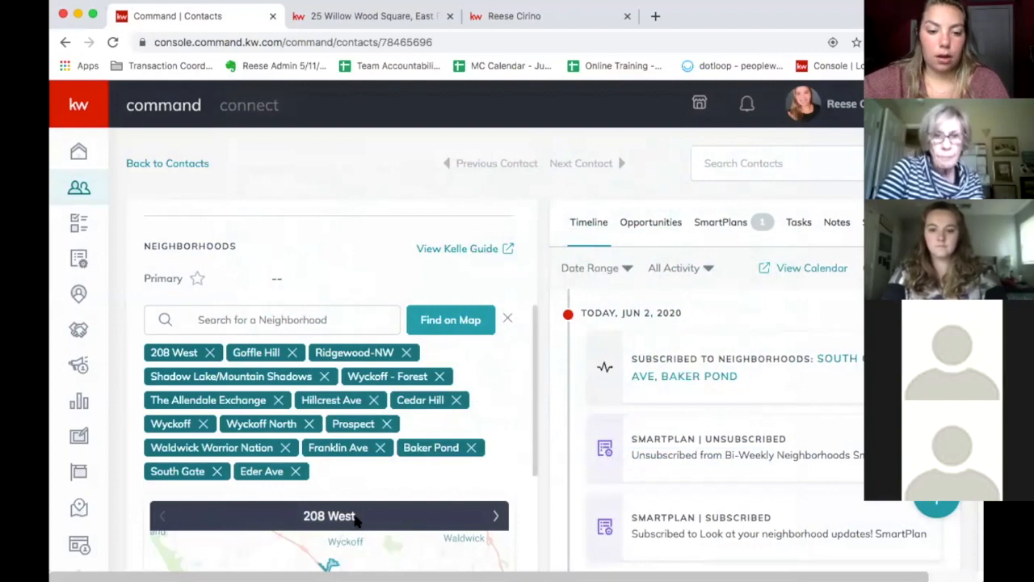
- Scroll down the left panel to the 208 West map card and suggested neighborhoods
scroll(394, 386, "down", 5)
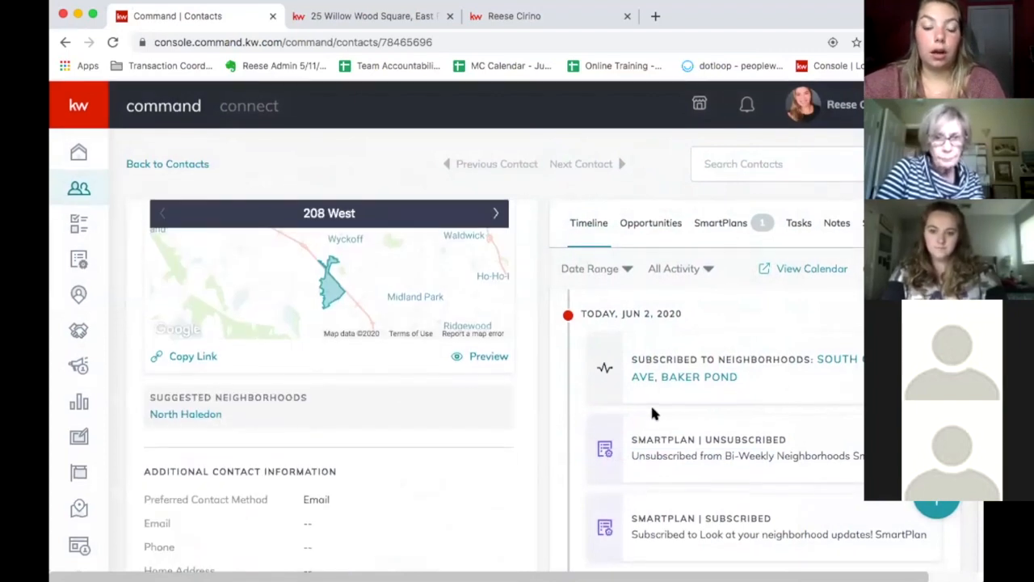
- Preview the 208 West snapshot, switch it to Hillcrest Ave, then return to the Command contact
left_click(478, 357)
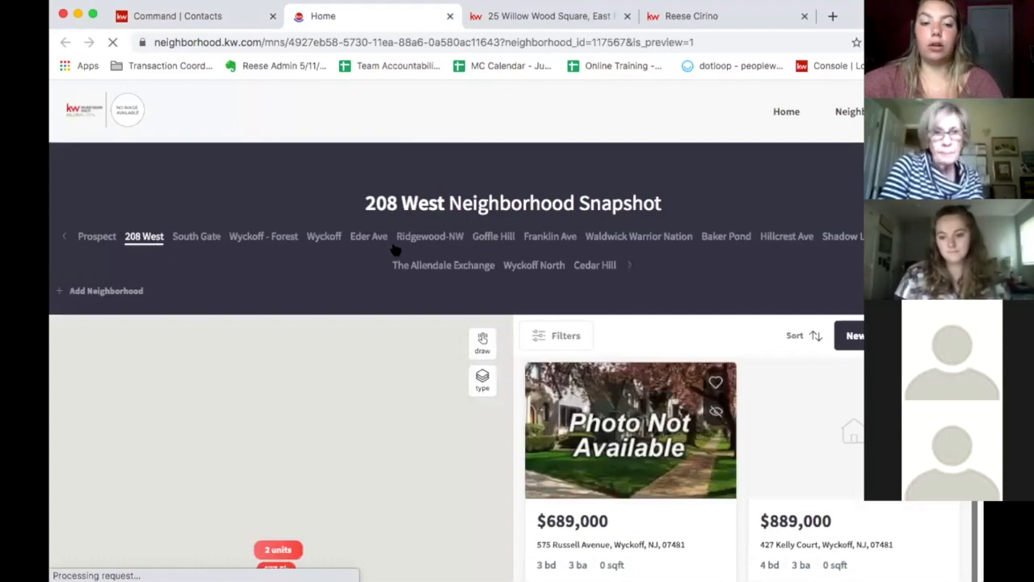
left_click(764, 236)
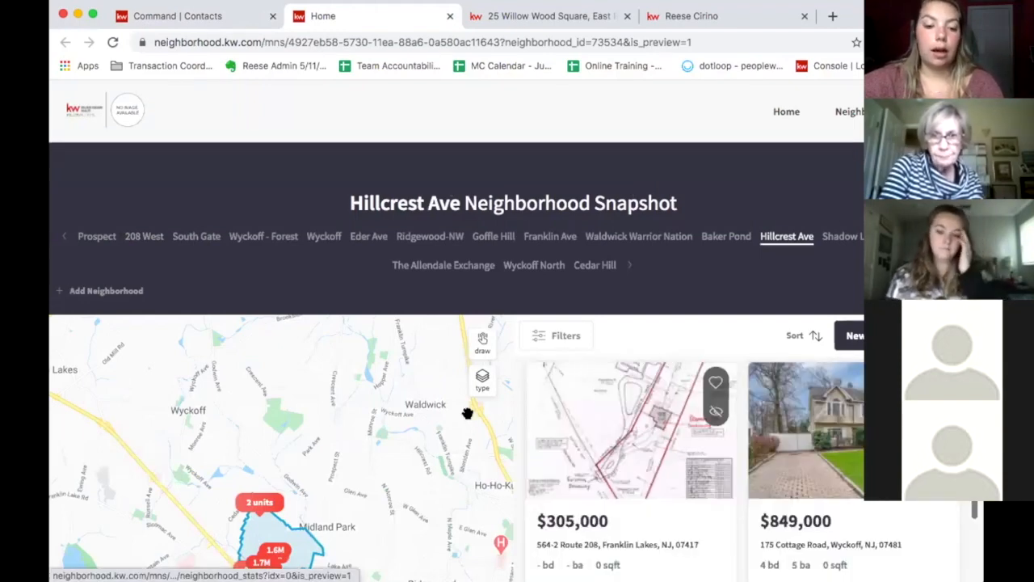
scroll(466, 414, "down", 2)
left_click(480, 260)
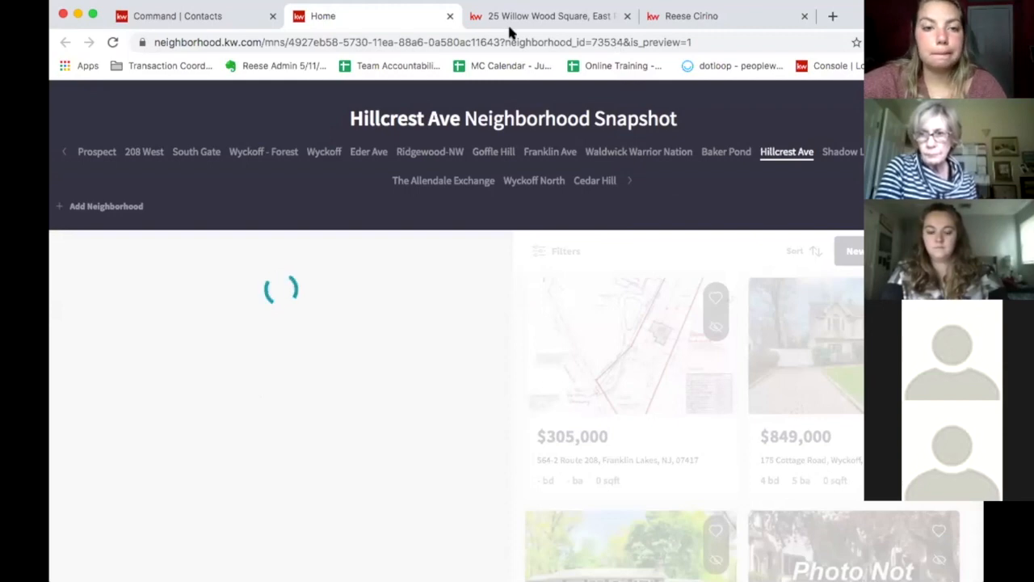
left_click(235, 16)
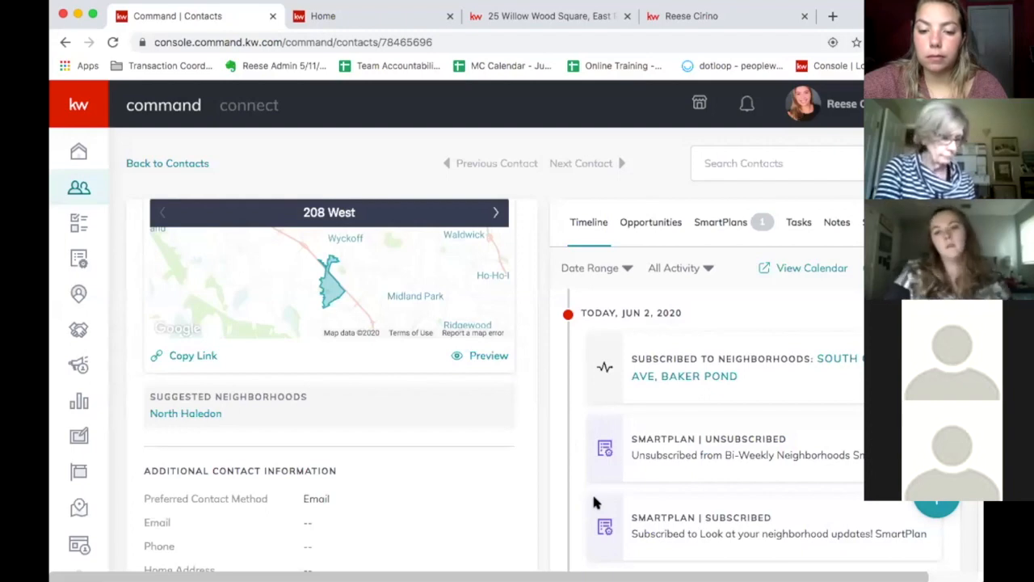
scroll(593, 501, "down", 1)
scroll(593, 501, "down", 2)
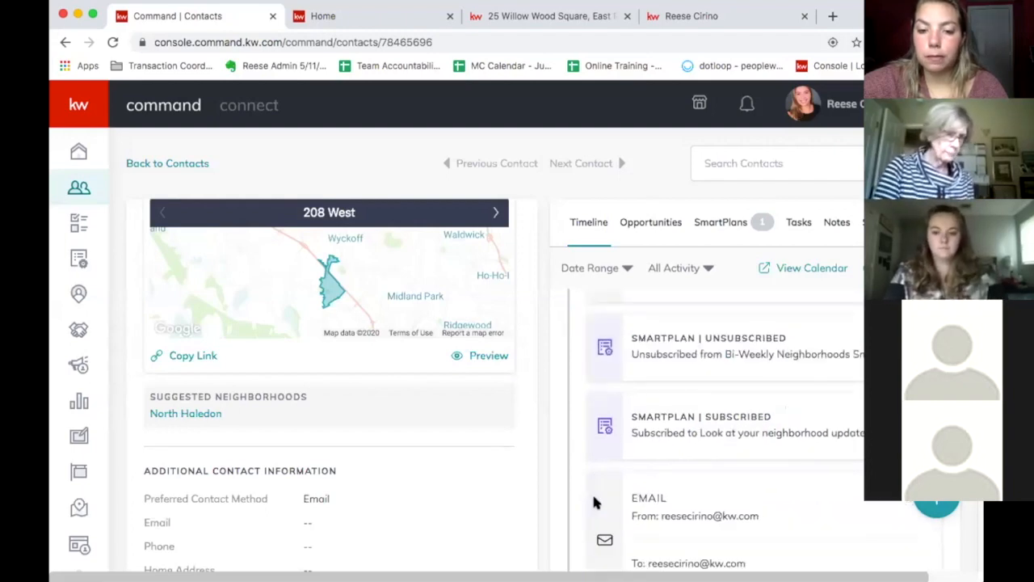
scroll(593, 502, "up", 3)
scroll(593, 501, "down", 3)
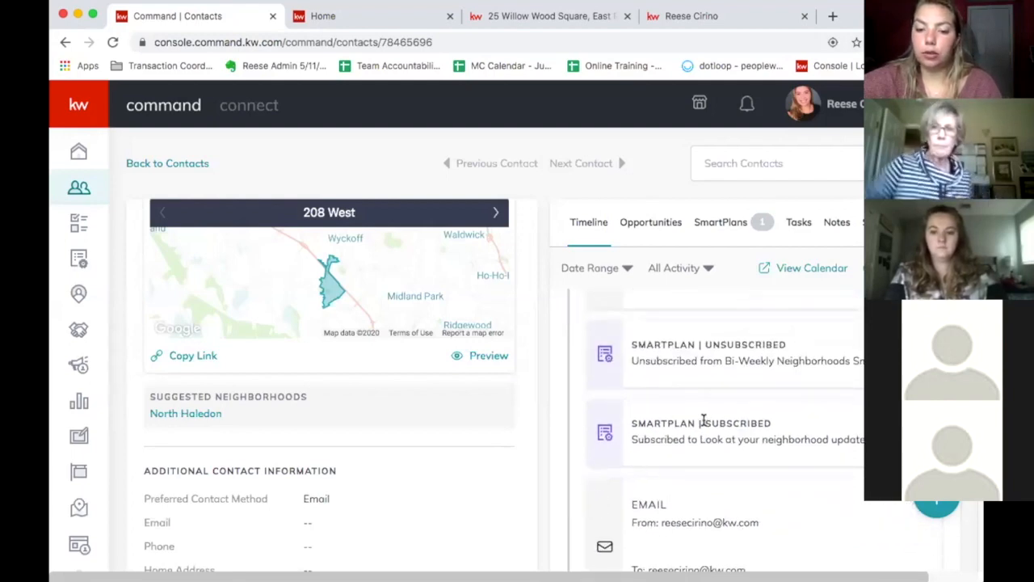
left_click_drag(705, 422, 773, 423)
left_click(670, 437)
scroll(672, 439, "down", 3)
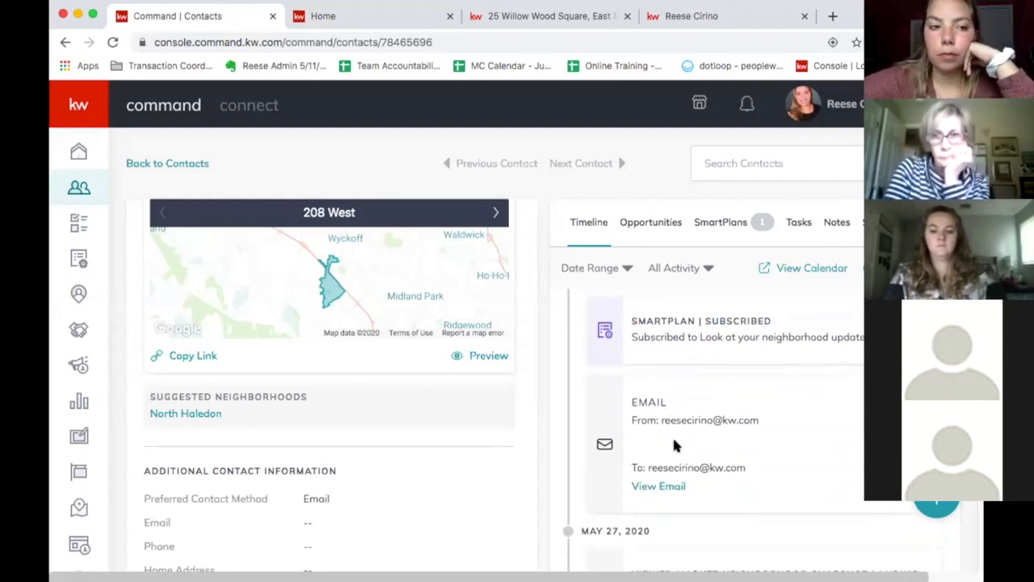
scroll(672, 435, "up", 3)
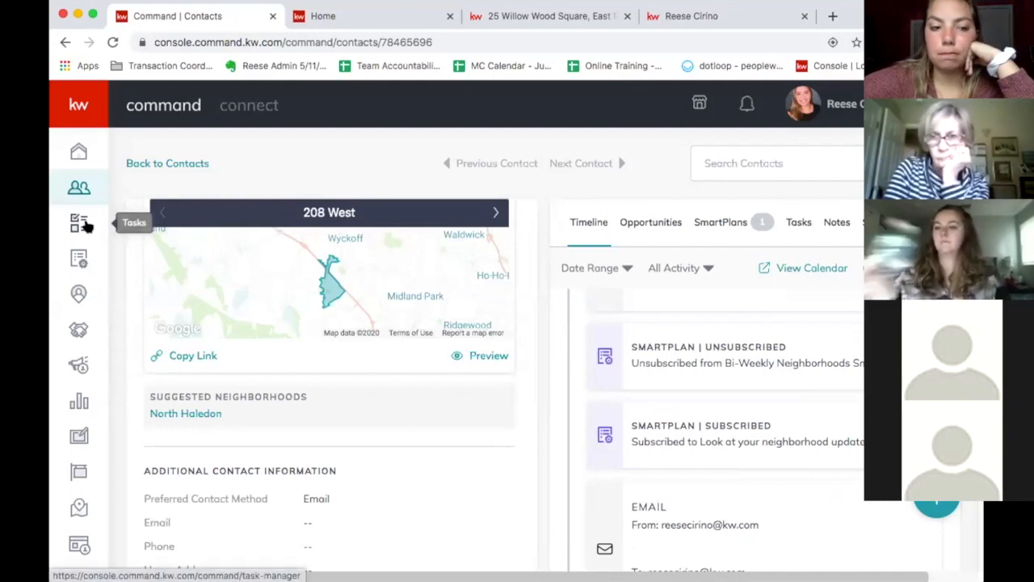
- Expand the 'Look at your neighborhood updates!' SmartPlan and list its two enrolled contacts
left_click(79, 258)
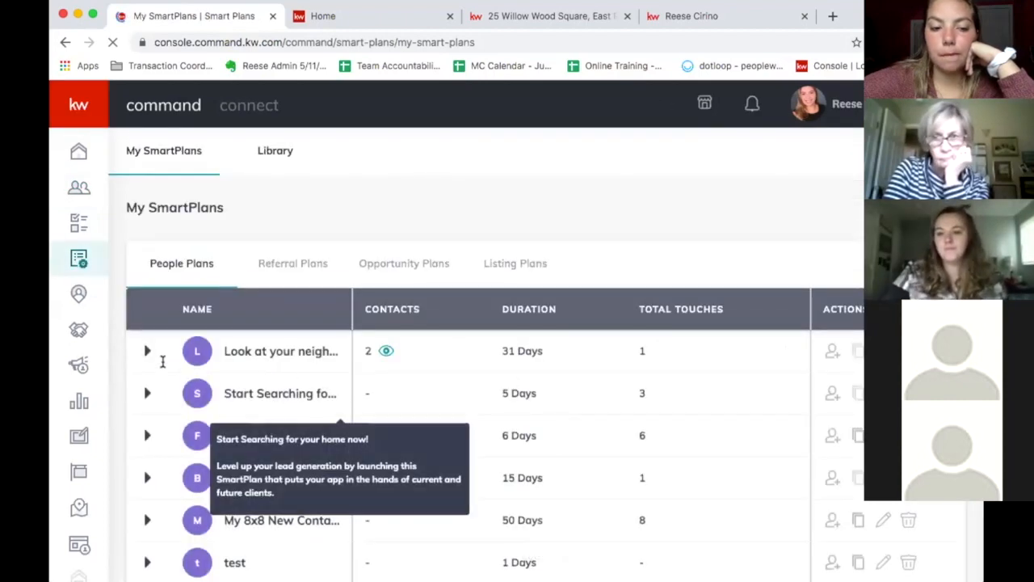
left_click(147, 353)
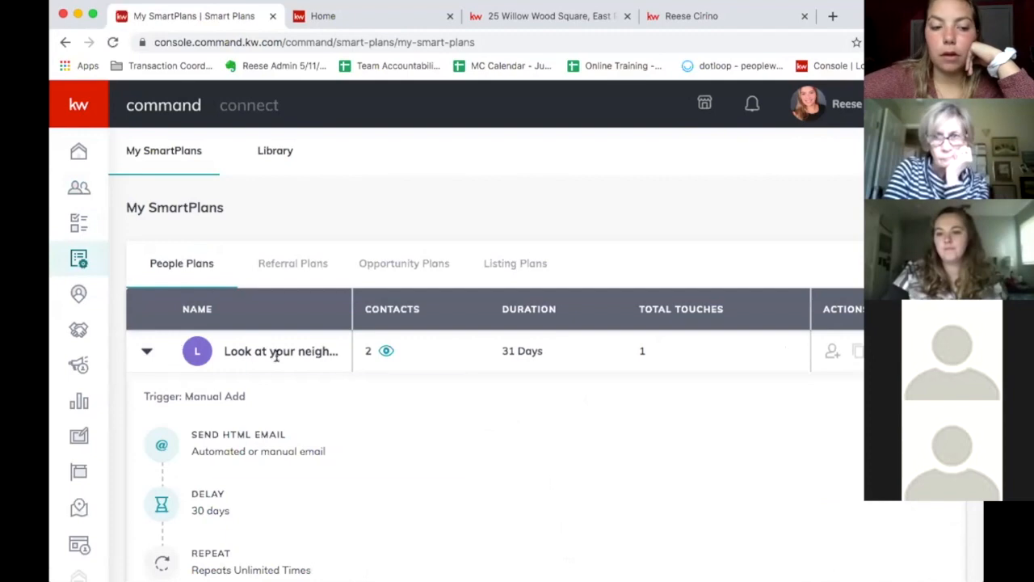
scroll(275, 352, "down", 3)
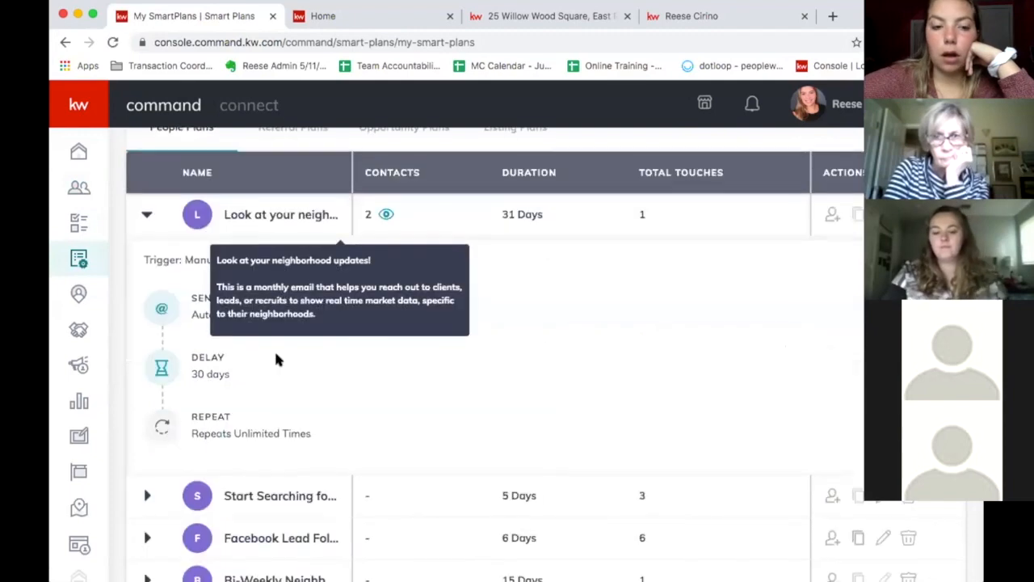
left_click(386, 216)
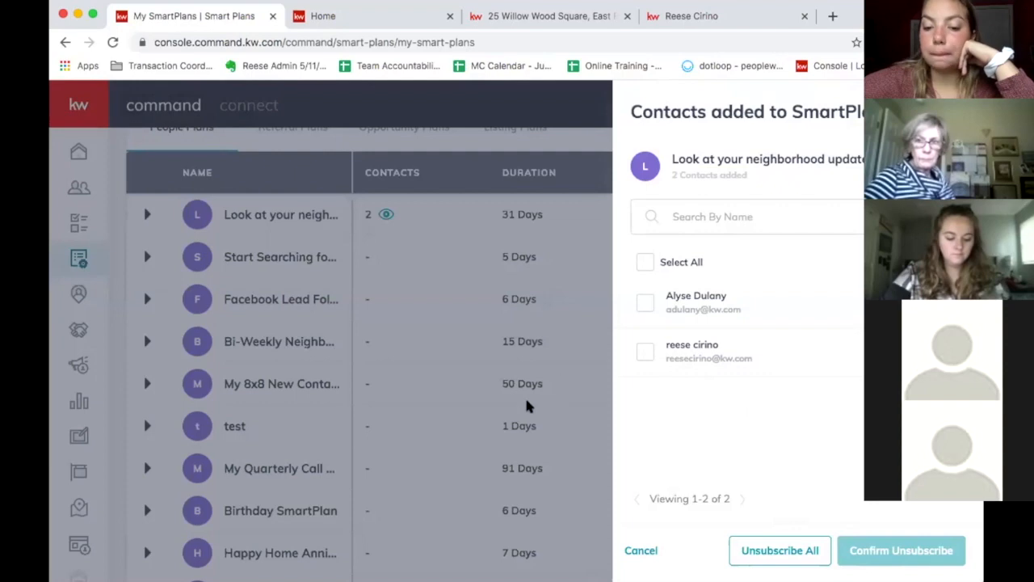
- Cancel the Contacts added to SmartPlan panel to return to the SmartPlans table
left_click(635, 551)
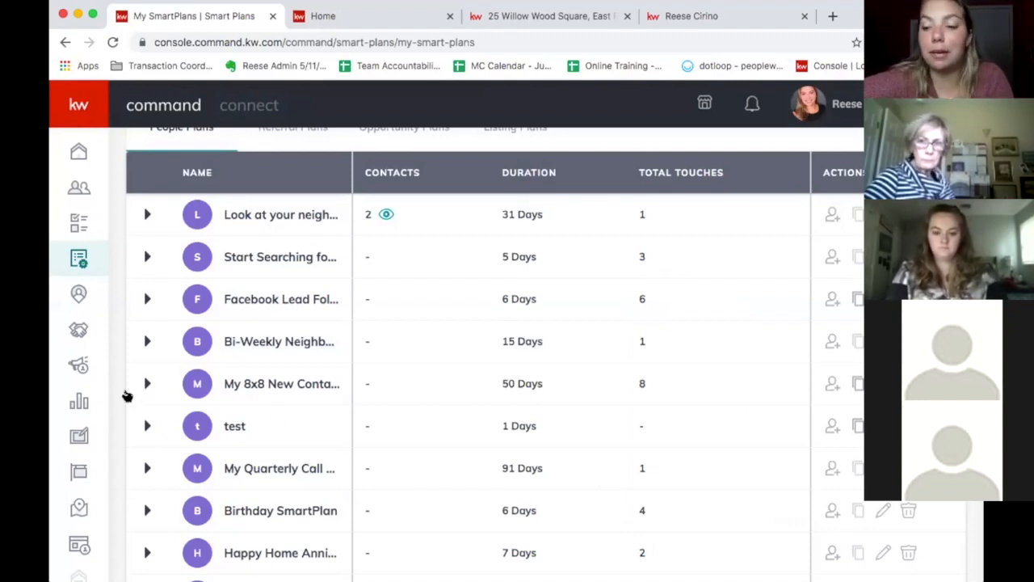
- Leave the SmartPlans table and switch to the Contacts page from the left sidebar
left_click(78, 187)
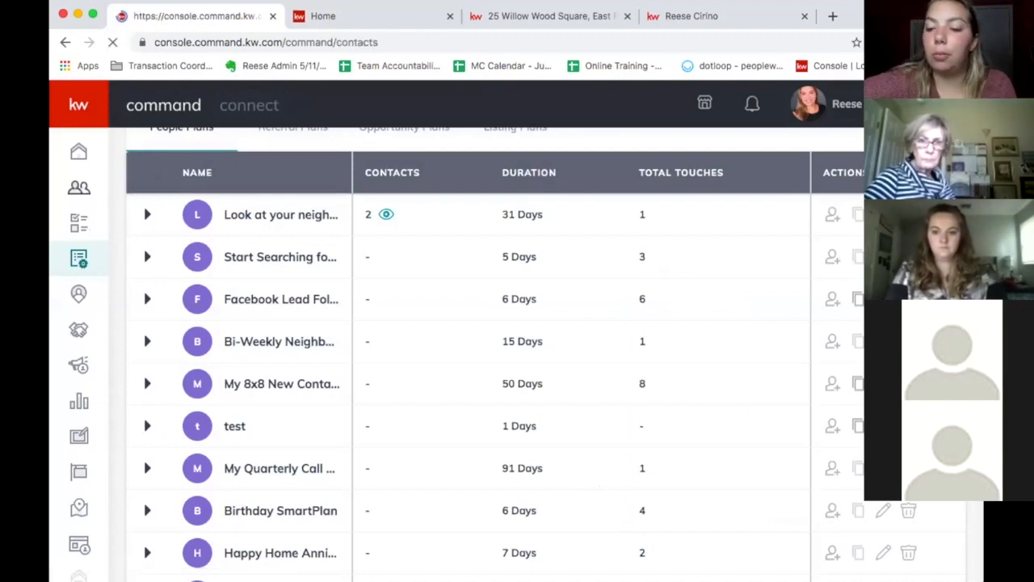